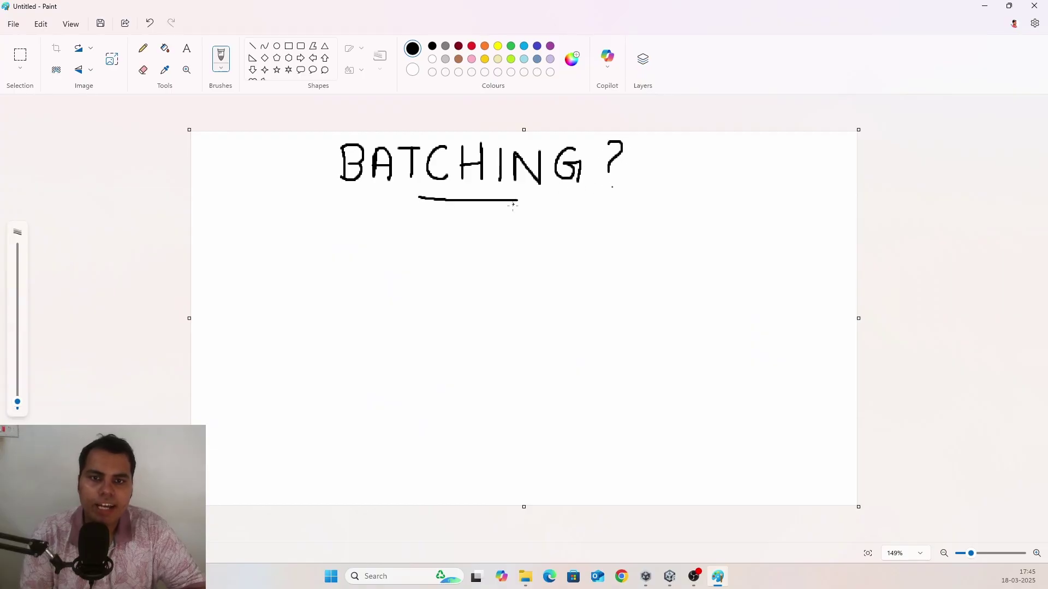
Draw a truck with two wheels below the BATCHING title and label it "CPU"
mouse_move(397, 300)
left_mouse_down()
mouse_move(453, 304)
mouse_move(406, 301)
left_mouse_up()
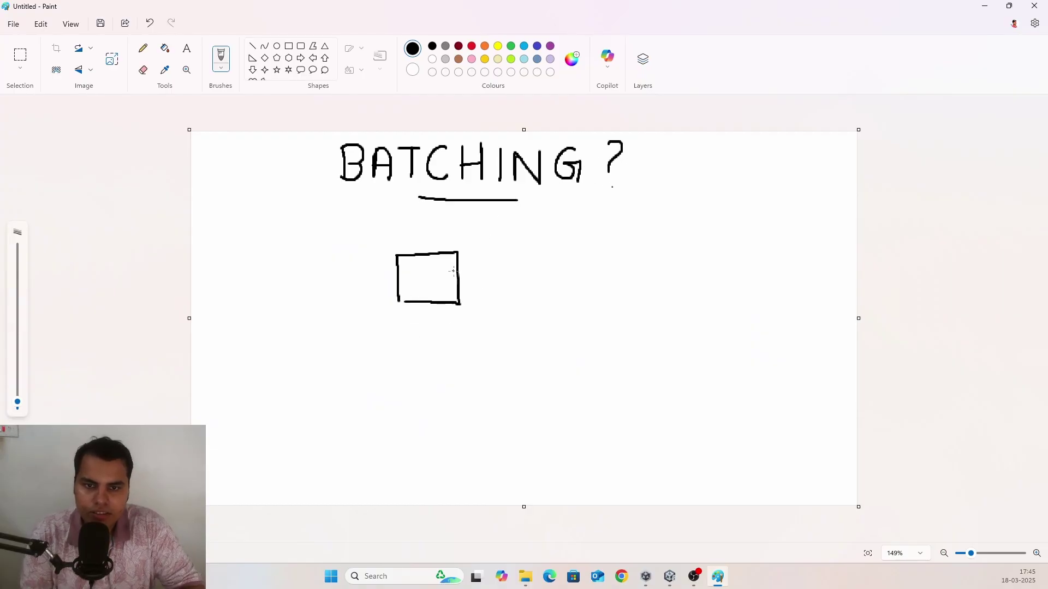
left_click_drag(454, 269, 460, 306)
left_click_drag(407, 300, 421, 300)
left_click_drag(443, 307, 451, 306)
mouse_move(419, 339)
left_mouse_down()
mouse_move(410, 359)
mouse_move(432, 361)
left_mouse_up()
mouse_move(431, 340)
left_mouse_down()
mouse_move(444, 343)
mouse_move(433, 352)
left_mouse_up()
mouse_move(455, 339)
left_mouse_down()
mouse_move(455, 350)
mouse_move(466, 339)
left_mouse_up()
Draw a small human figure well to the right of the truck and label it "GPU"
mouse_move(756, 273)
left_mouse_down()
mouse_move(746, 299)
mouse_move(773, 302)
mouse_move(753, 342)
mouse_move(747, 334)
left_mouse_up()
left_click_drag(760, 325, 760, 347)
left_click_drag(760, 327, 760, 339)
mouse_move(775, 324)
left_mouse_down()
mouse_move(779, 347)
mouse_move(785, 326)
left_mouse_up()
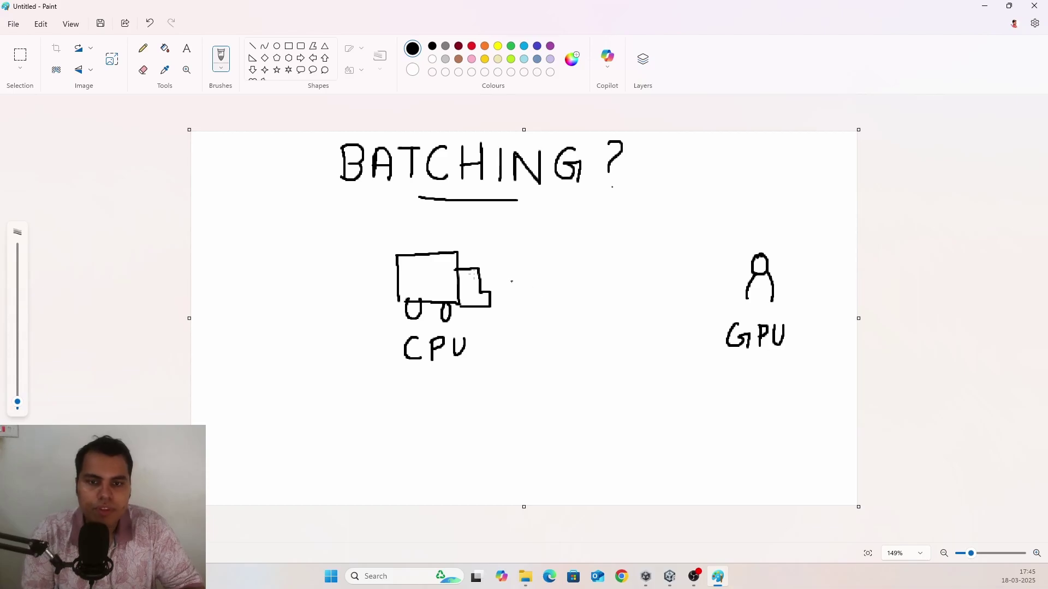
Draw a small 3D cube to the left of the truck and label it "Object"
mouse_move(224, 276)
left_mouse_down()
mouse_move(244, 267)
mouse_move(262, 271)
mouse_move(247, 282)
mouse_move(264, 274)
mouse_move(246, 301)
mouse_move(225, 279)
mouse_move(224, 299)
mouse_move(246, 301)
left_mouse_up()
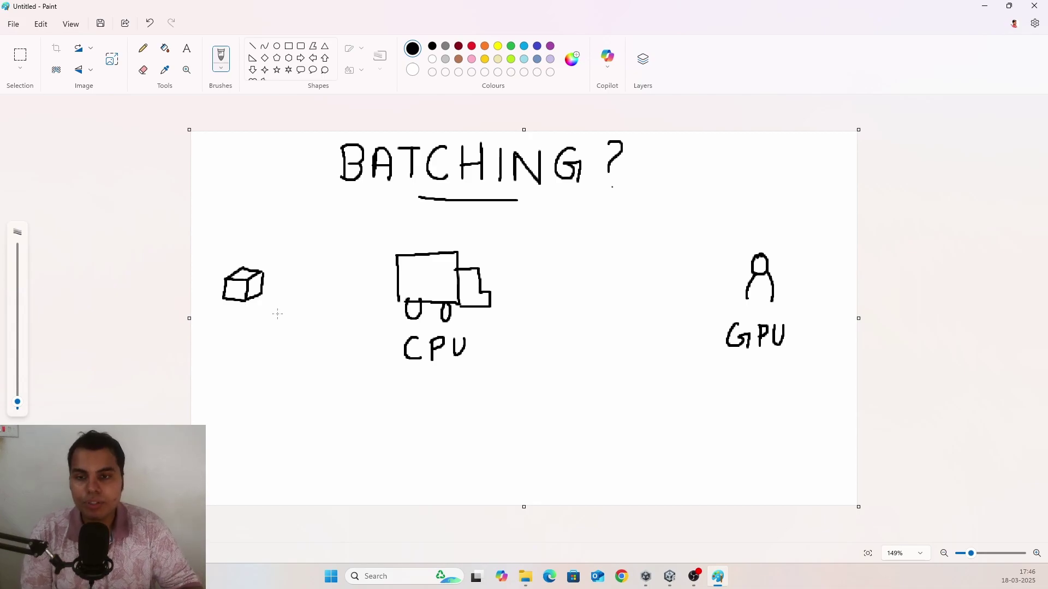
mouse_move(209, 337)
left_mouse_down()
mouse_move(204, 354)
mouse_move(211, 336)
mouse_move(235, 348)
mouse_move(222, 360)
mouse_move(255, 344)
mouse_move(242, 354)
left_mouse_up()
mouse_move(263, 344)
left_mouse_down()
mouse_move(258, 354)
mouse_move(269, 356)
left_mouse_up()
mouse_move(272, 336)
left_mouse_down()
mouse_move(275, 358)
mouse_move(280, 344)
left_mouse_up()
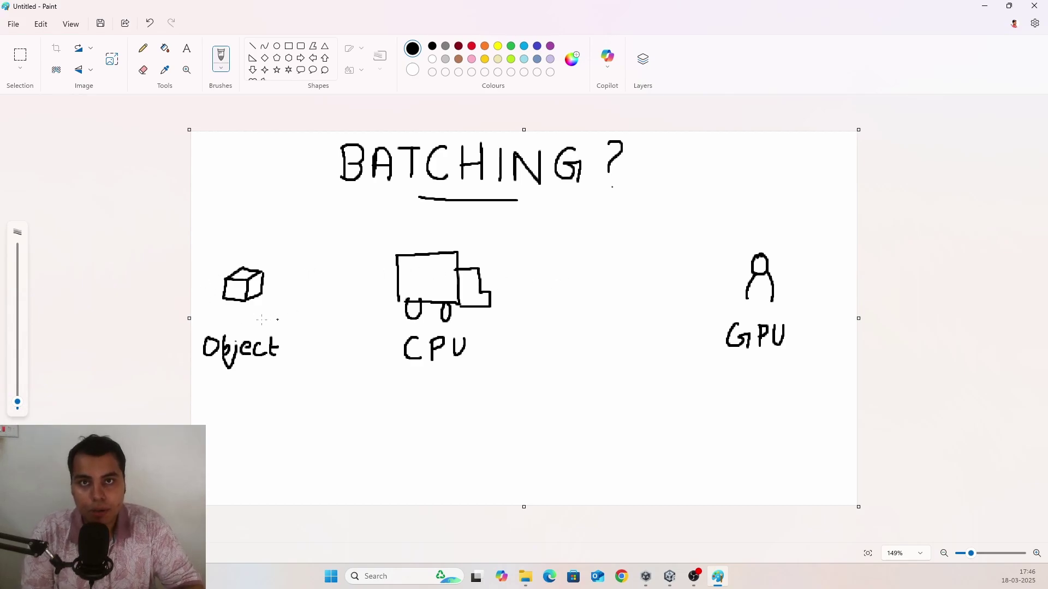
Draw a connecting line from the cube to the truck and another from the truck to the GPU figure
left_click_drag(279, 284, 379, 284)
mouse_move(497, 286)
left_mouse_down()
mouse_move(695, 274)
mouse_move(692, 298)
left_mouse_up()
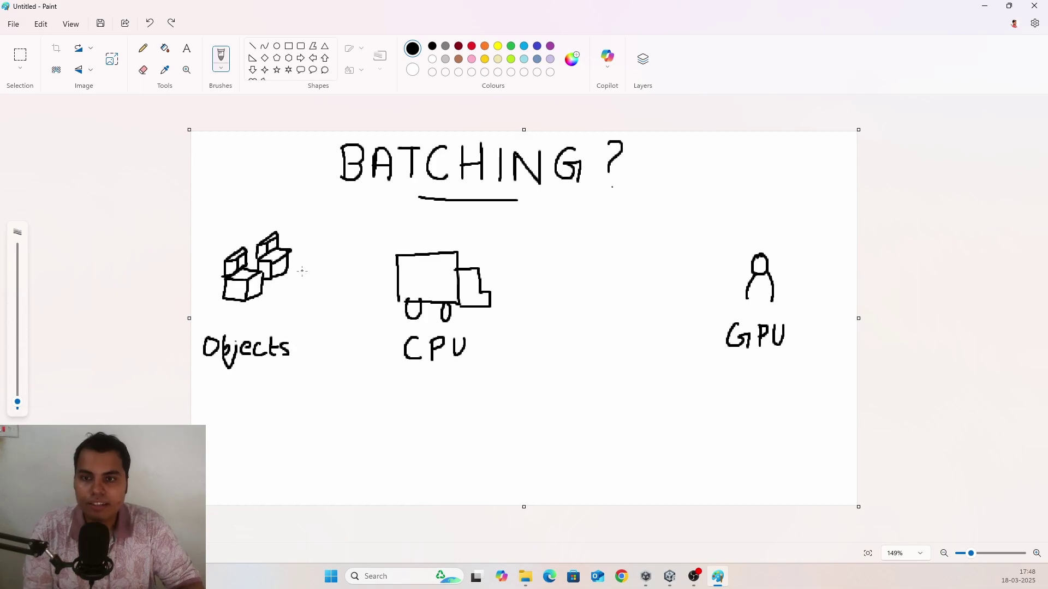
Draw outbound and return arrows between the objects, truck and GPU figure, and enclose the small boxes in one large 3D box
left_click_drag(299, 275, 387, 277)
mouse_move(513, 276)
left_mouse_down()
mouse_move(676, 273)
mouse_move(668, 283)
mouse_move(545, 299)
left_mouse_up()
mouse_move(375, 299)
left_mouse_down()
mouse_move(304, 300)
mouse_move(326, 317)
left_mouse_up()
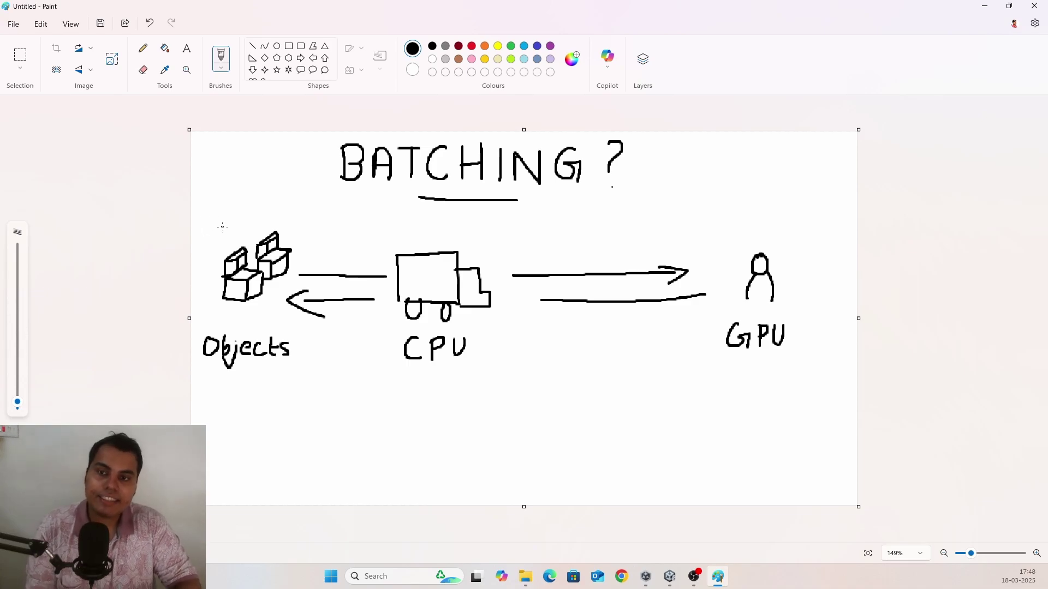
mouse_move(209, 225)
left_mouse_down()
mouse_move(291, 224)
mouse_move(289, 309)
mouse_move(212, 304)
mouse_move(205, 224)
mouse_move(257, 208)
mouse_move(324, 208)
mouse_move(292, 222)
mouse_move(326, 210)
mouse_move(323, 290)
mouse_move(280, 300)
left_mouse_up()
Write "Delivery time" with an arrow pointing up at the truck-to-GPU lines, and put a check mark beside the GPU figure
left_click_drag(556, 388, 555, 317)
left_click_drag(538, 338, 567, 335)
mouse_move(576, 407)
left_mouse_down()
mouse_move(619, 383)
mouse_move(658, 388)
left_mouse_up()
mouse_move(658, 389)
left_mouse_down()
mouse_move(665, 398)
mouse_move(689, 386)
left_mouse_up()
mouse_move(692, 387)
left_mouse_down()
mouse_move(683, 450)
mouse_move(695, 412)
left_mouse_up()
mouse_move(727, 370)
left_mouse_down()
mouse_move(728, 407)
mouse_move(740, 404)
mouse_move(744, 382)
mouse_move(743, 404)
left_mouse_up()
left_click_drag(745, 404, 767, 403)
left_click_drag(769, 396, 788, 402)
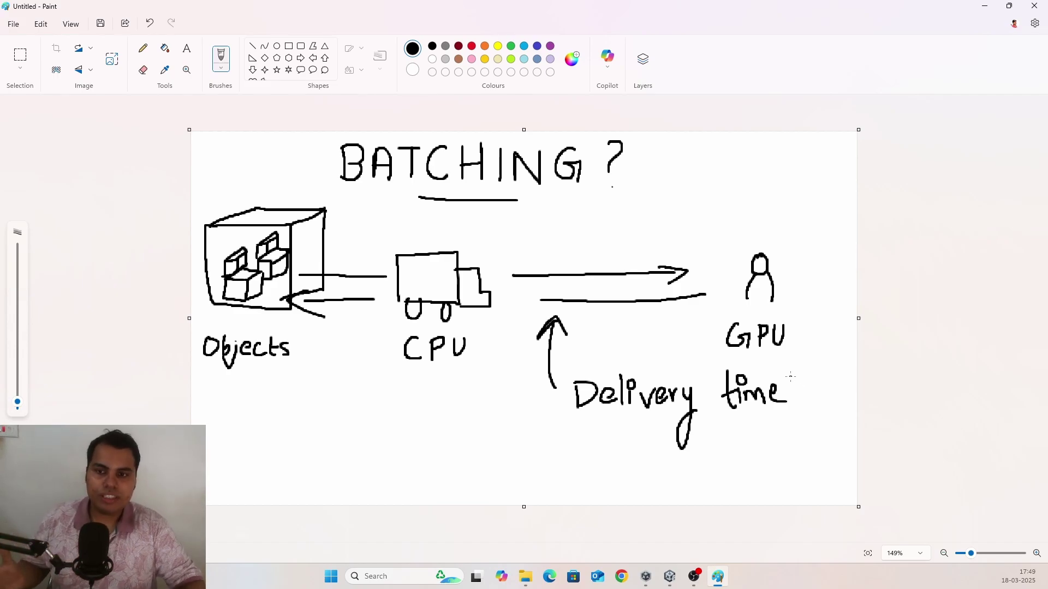
left_click_drag(773, 244, 807, 228)
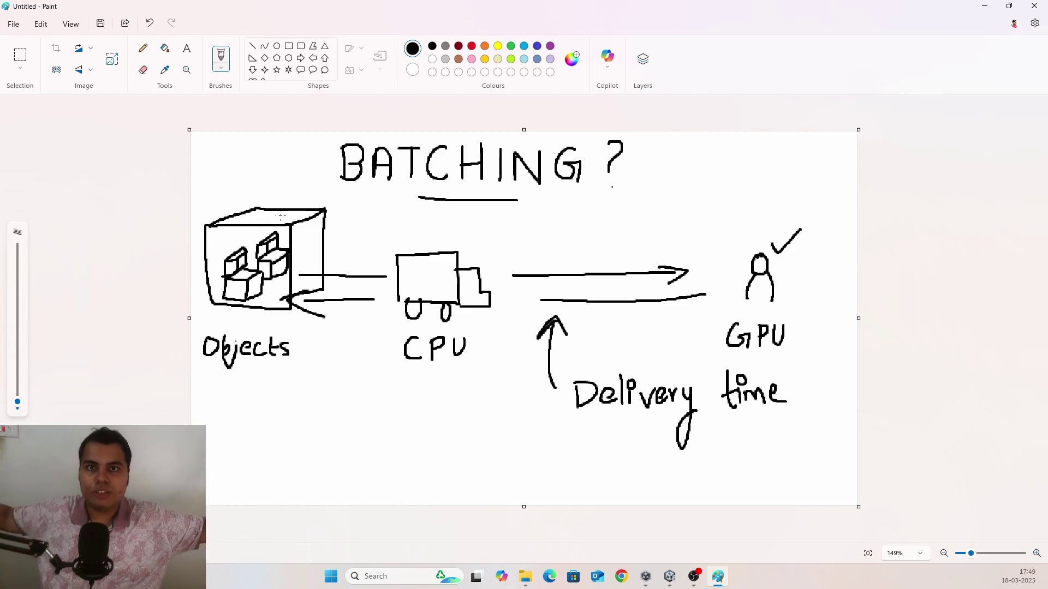
Write the arrowed notes "More memory" and "Unpacking" one below the other beneath the CPU label
mouse_move(261, 418)
left_mouse_down()
mouse_move(272, 446)
mouse_move(278, 441)
left_mouse_up()
mouse_move(288, 446)
left_mouse_down()
mouse_move(298, 426)
mouse_move(312, 447)
mouse_move(322, 437)
mouse_move(485, 444)
left_mouse_up()
mouse_move(272, 463)
left_mouse_down()
mouse_move(298, 485)
mouse_move(352, 494)
mouse_move(412, 489)
mouse_move(417, 474)
mouse_move(453, 494)
mouse_move(468, 480)
left_mouse_up()
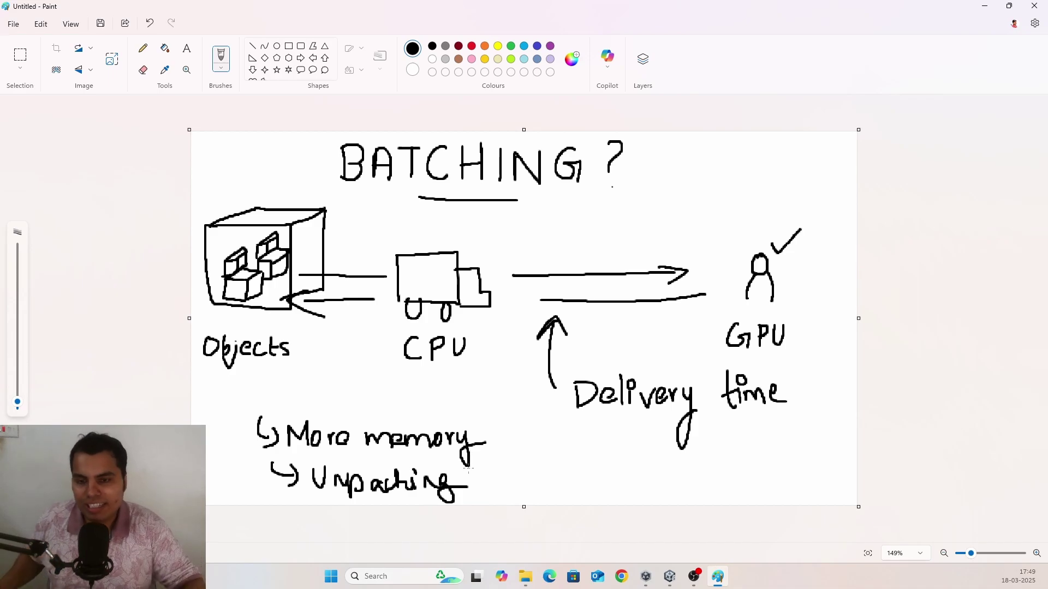
Circle and cross out the "Unpacking" note, and put a check mark on "More memory"
mouse_move(283, 464)
left_mouse_down()
mouse_move(428, 479)
mouse_move(274, 464)
mouse_move(354, 498)
left_mouse_up()
left_click_drag(284, 500, 420, 470)
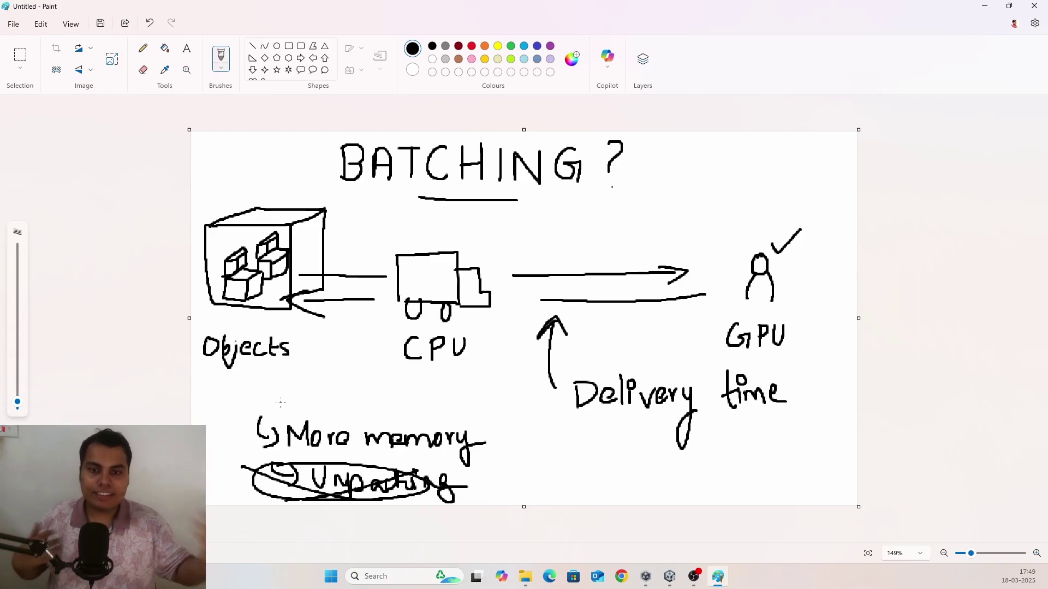
left_click_drag(354, 421, 408, 395)
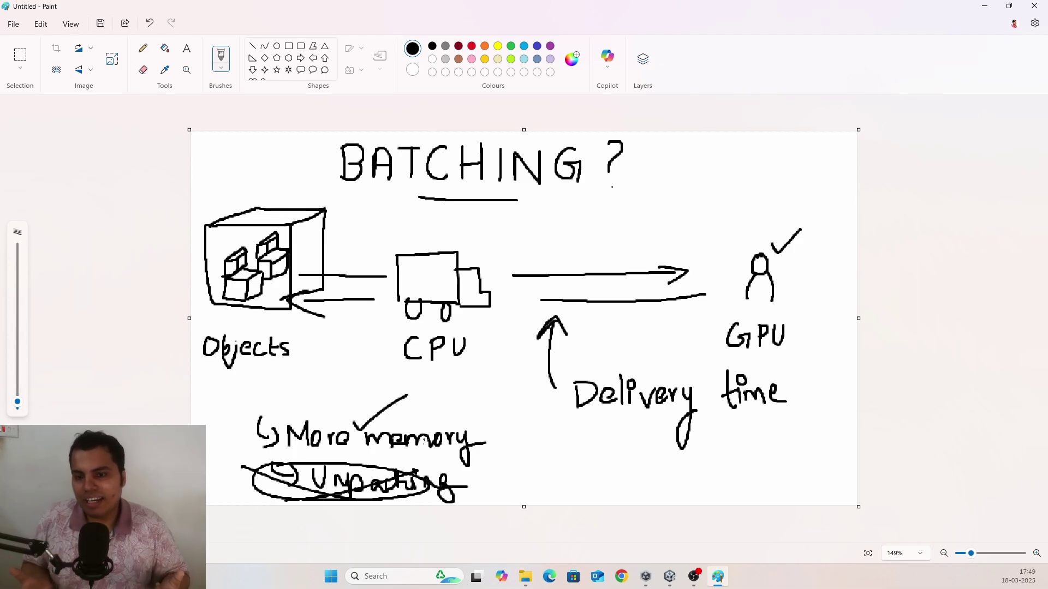
Add a green mark just below the end of the BATCHING title
left_click(511, 46)
left_click_drag(574, 195, 650, 165)
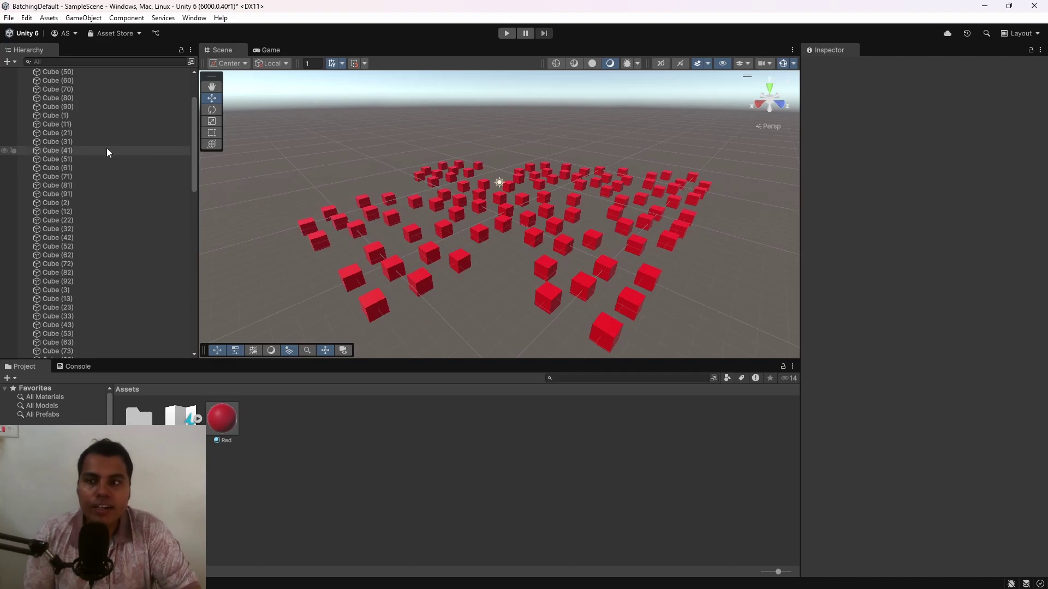
In the Unity scene, inspect the list of cubes, the Red material and the Main Camera properties
scroll(128, 252, "down", 10)
left_click(221, 421)
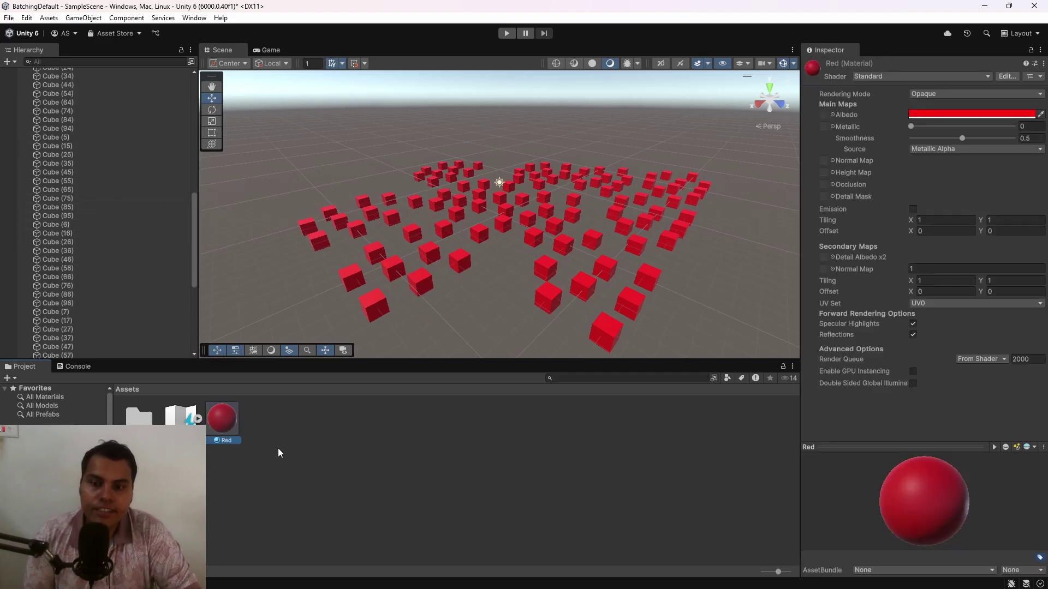
scroll(129, 211, "up", 15)
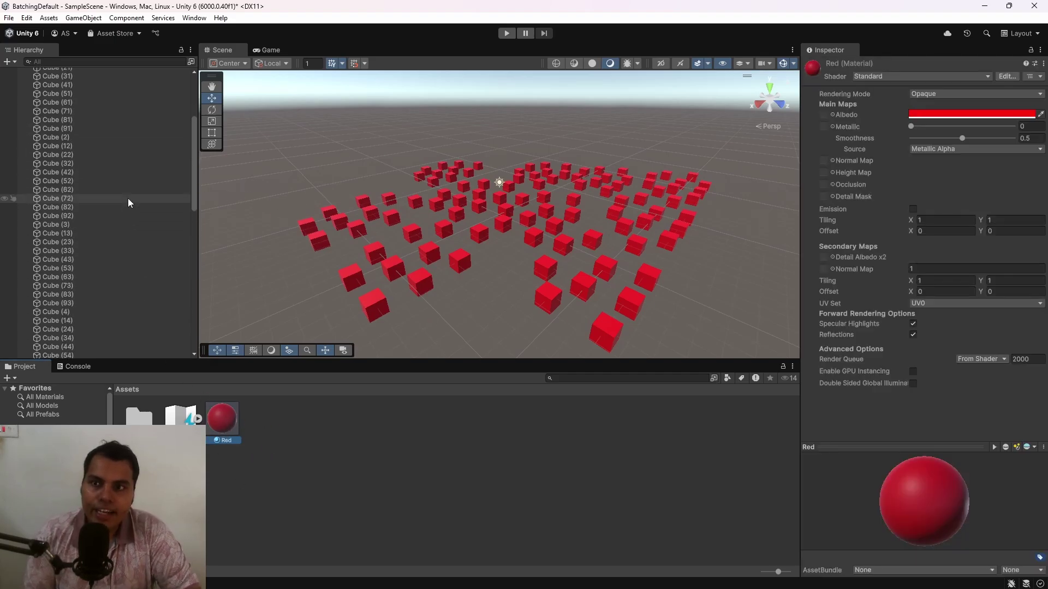
left_click(85, 78)
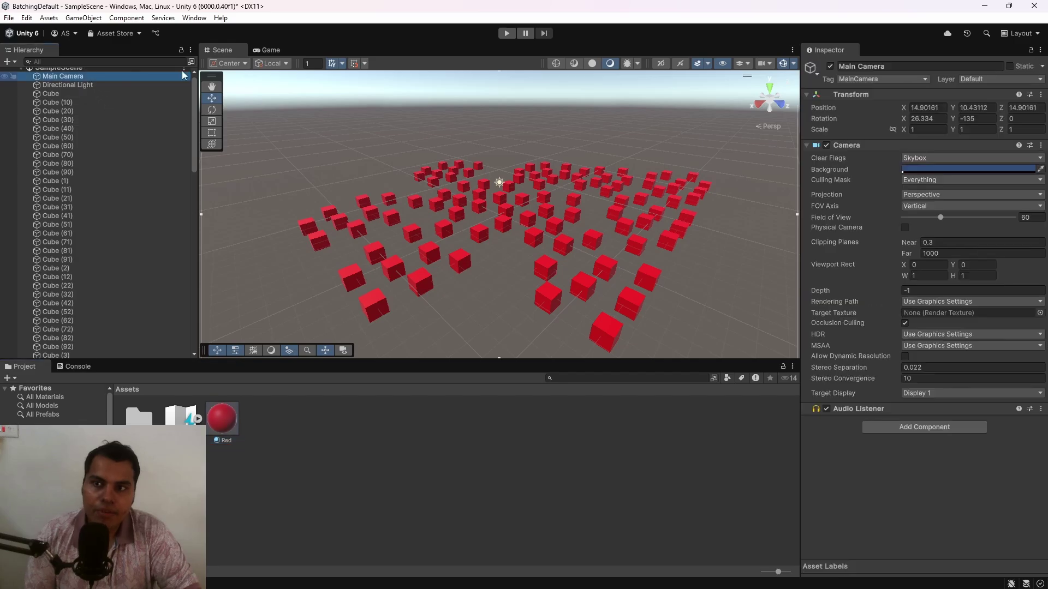
Check the batch figures in the Game view's rendering statistics and hide the statistics again
left_click(258, 48)
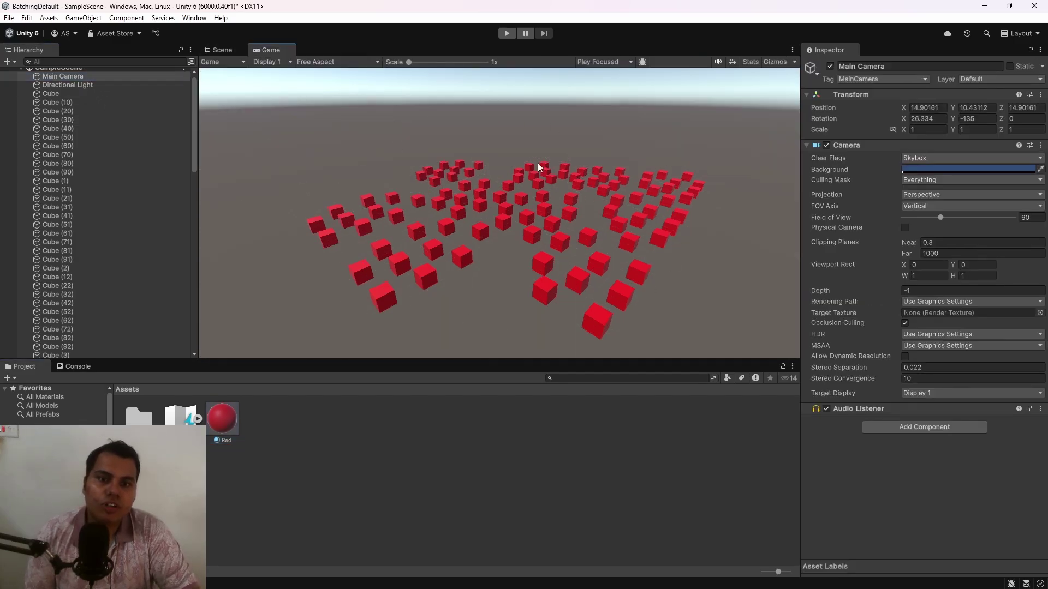
left_click(750, 62)
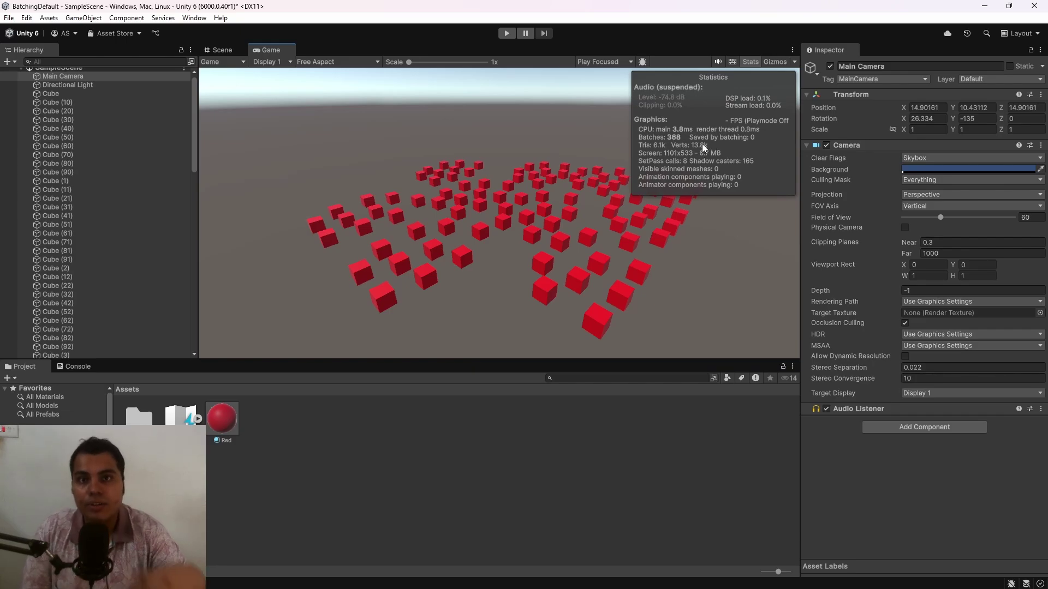
left_click(751, 61)
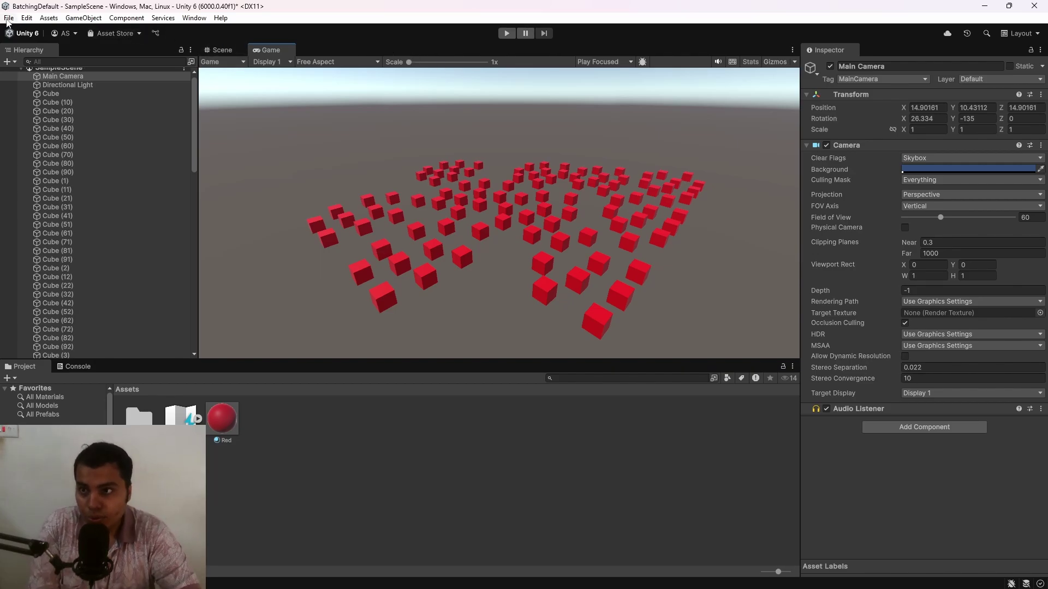
Open the Player project settings and check the Static Batching option under Other Settings
left_click(26, 18)
left_click(136, 336)
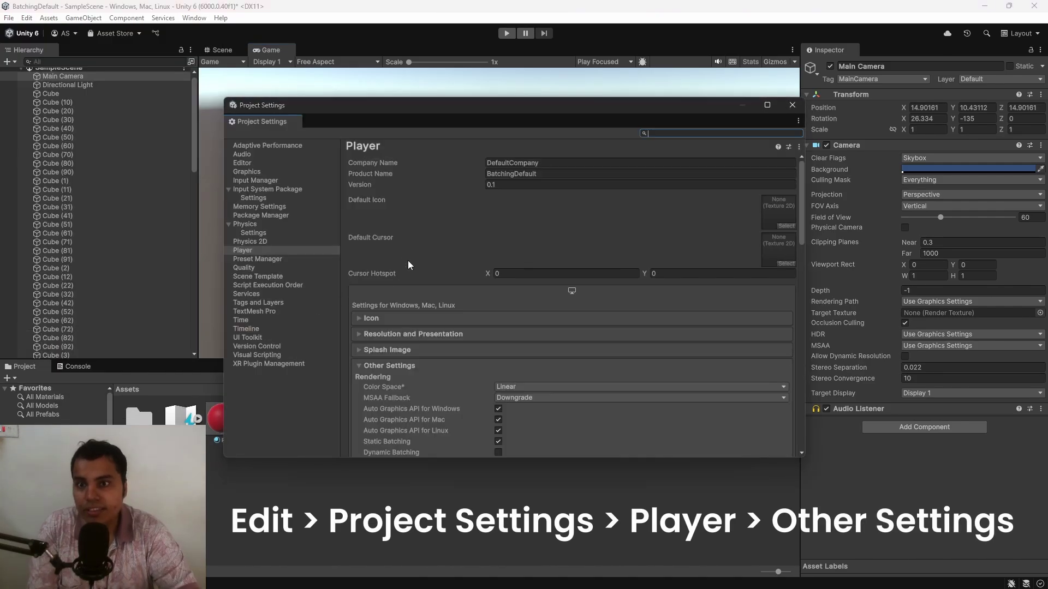
left_click(254, 250)
scroll(405, 263, "down", 5)
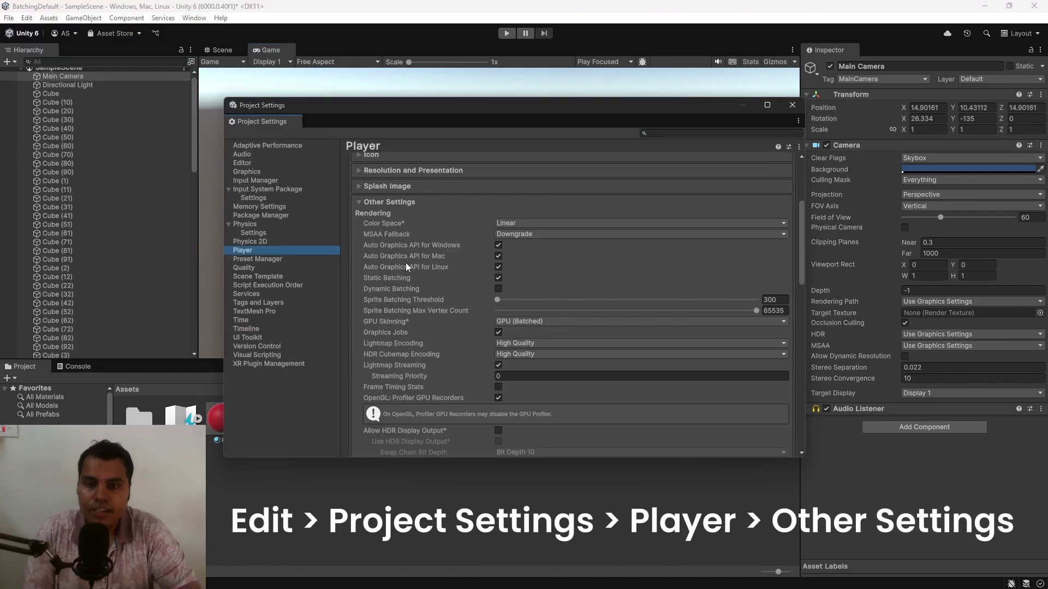
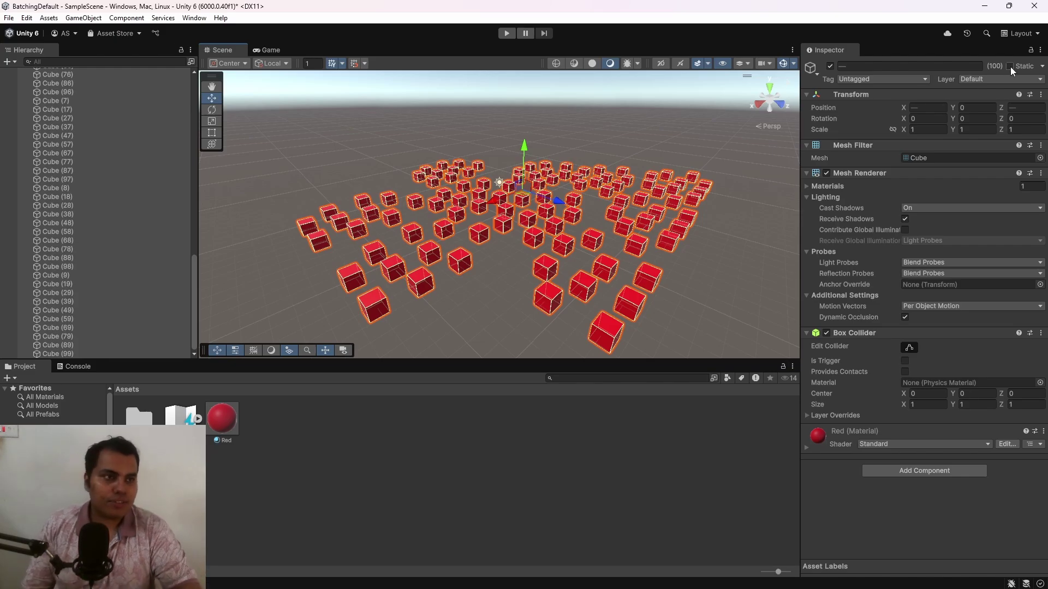
Mark all selected cubes as Batching Static and clear the selection
left_click(1042, 66)
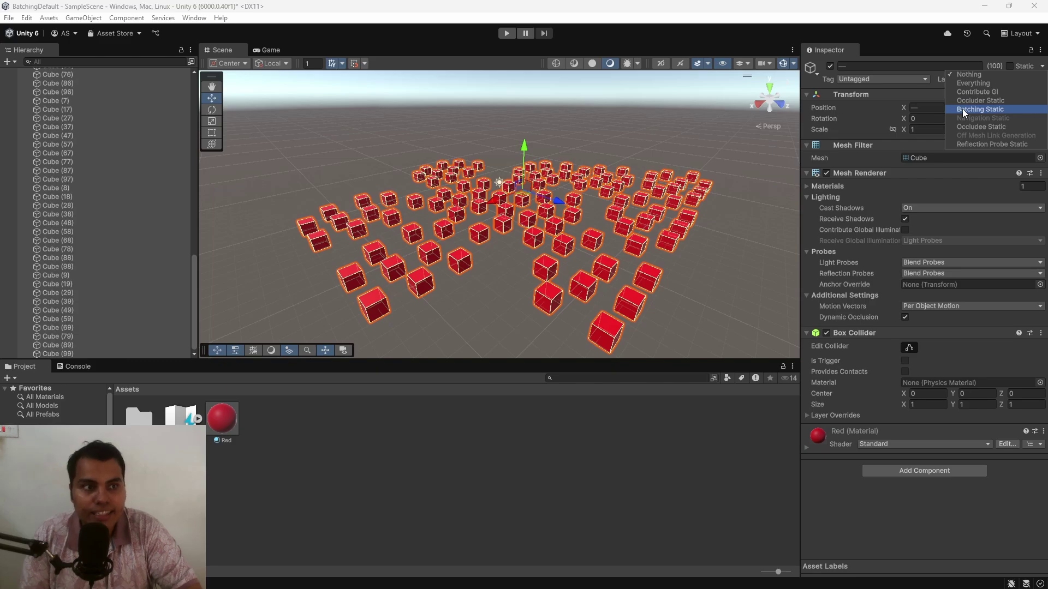
left_click(984, 48)
left_click(608, 150)
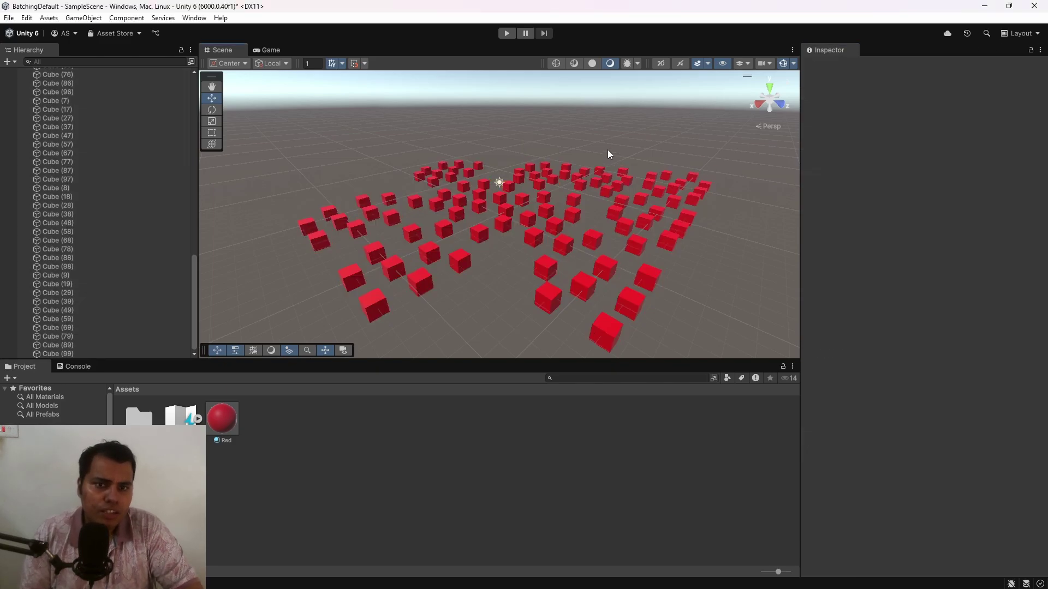
Show the Game view's rendering statistics, run the scene to compare the batch figures, and stop it
left_click(270, 51)
left_click(750, 63)
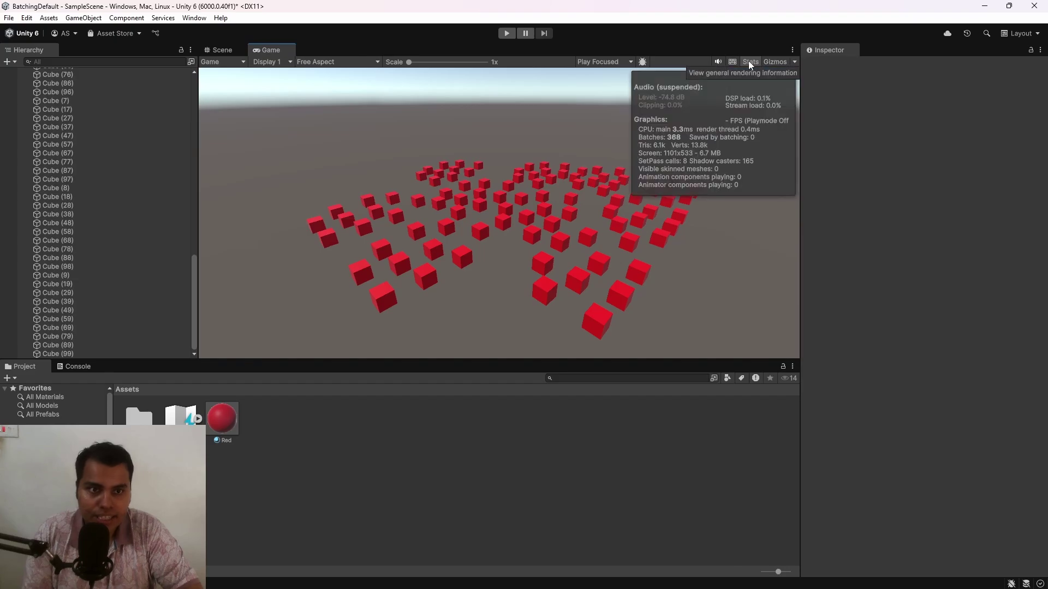
left_click(507, 36)
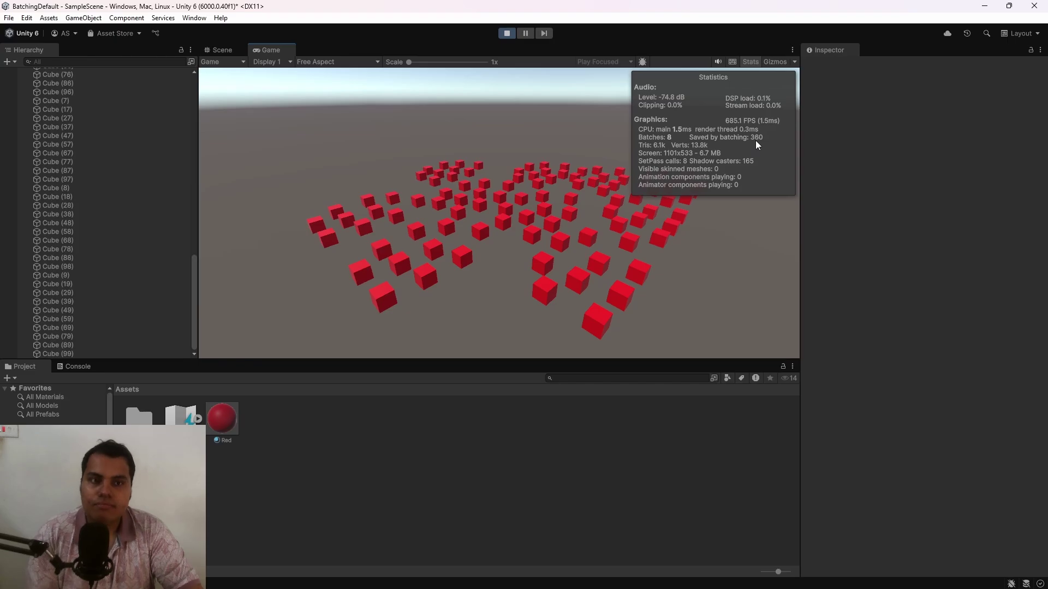
left_click(507, 33)
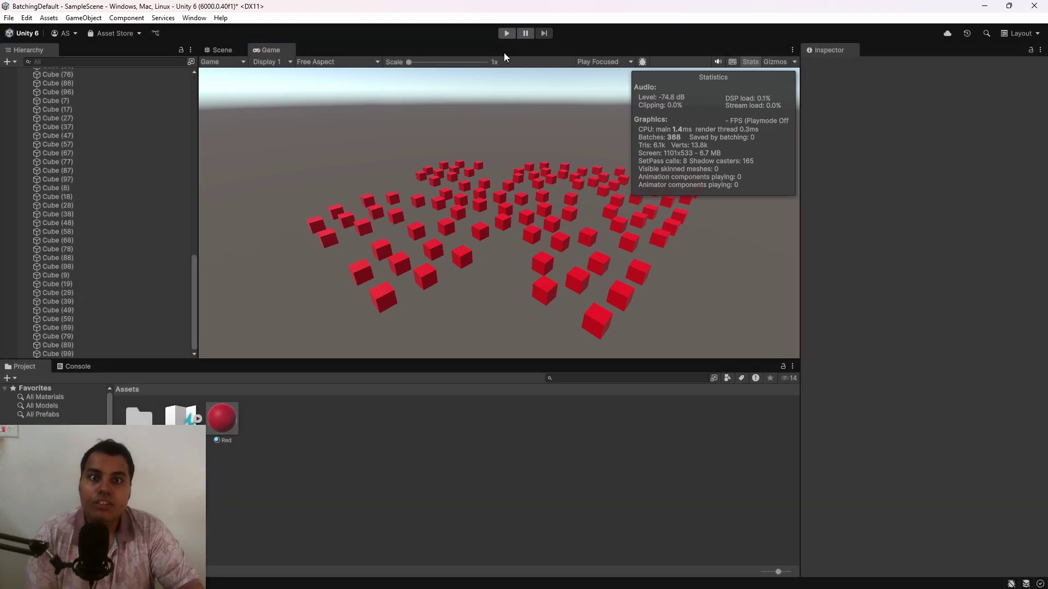
Open the Profiler and run the scene to capture frame data
left_click(193, 18)
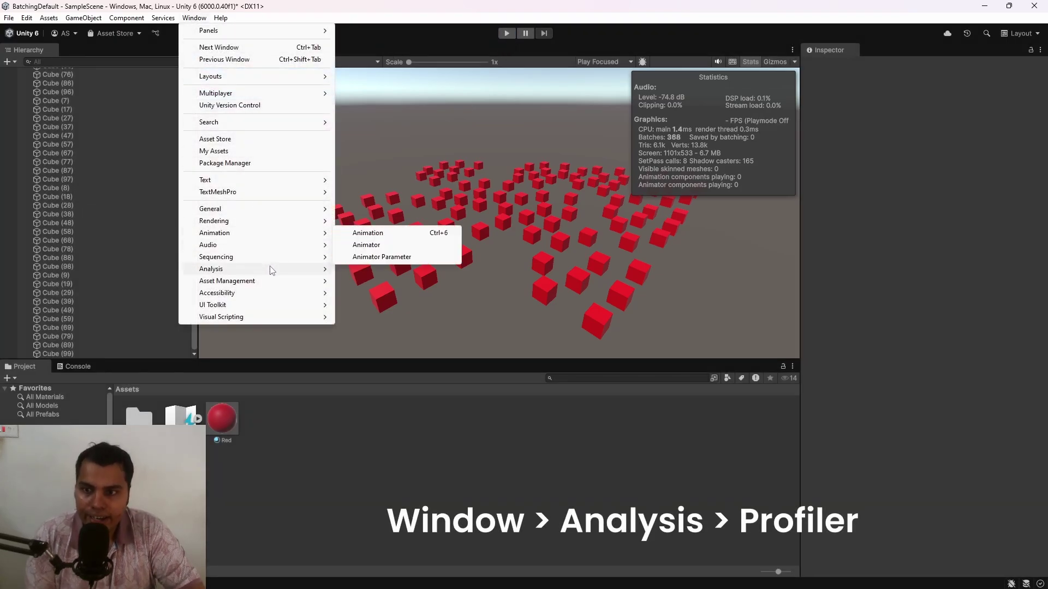
mouse_move(269, 269)
left_click(373, 275)
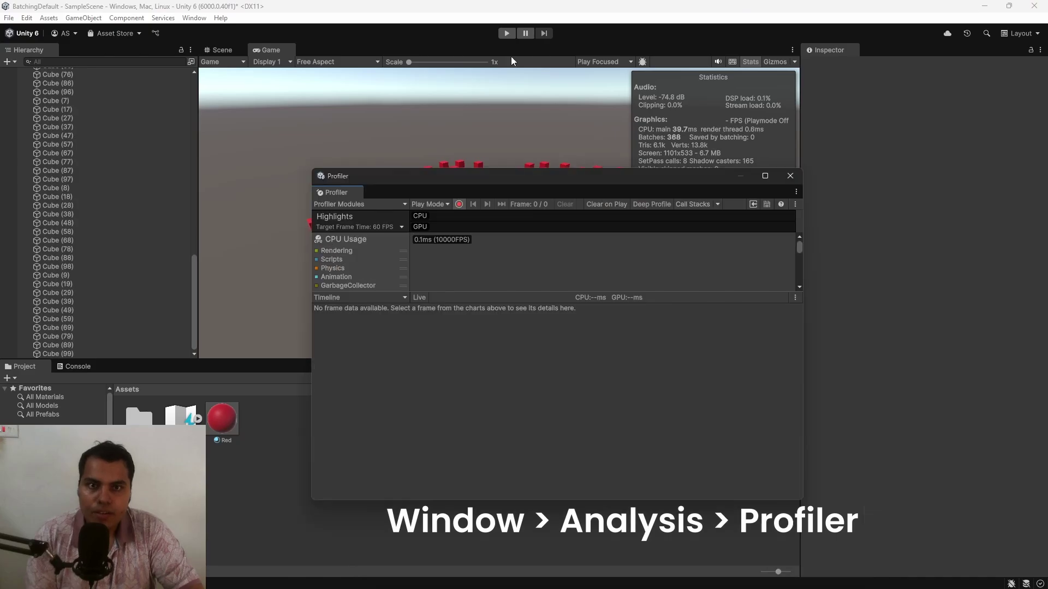
left_click(506, 33)
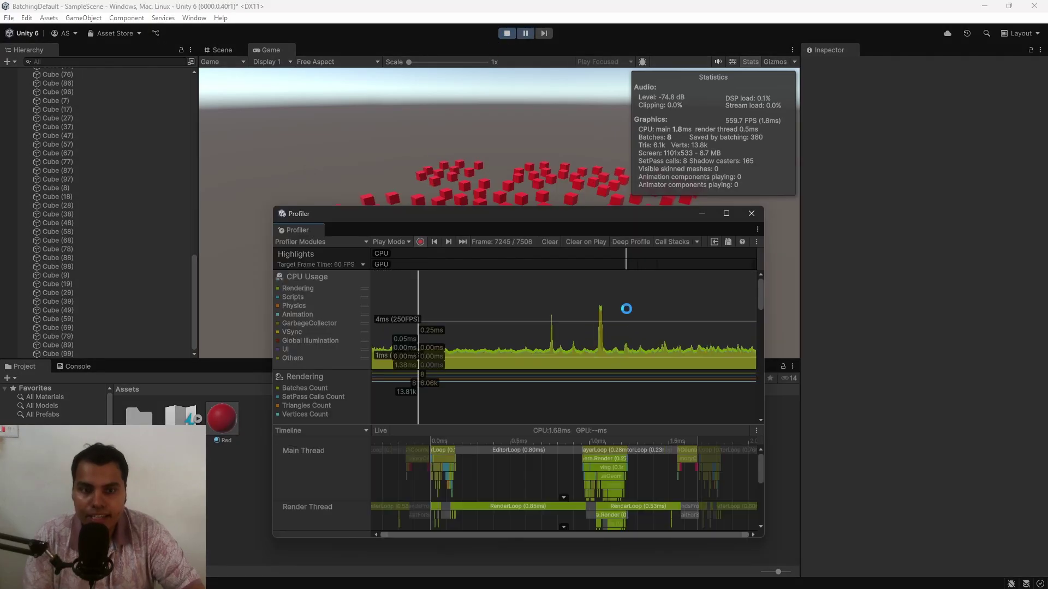
Examine the Rendering details of a captured Profiler frame for static batching, and exit play mode
left_click(627, 313)
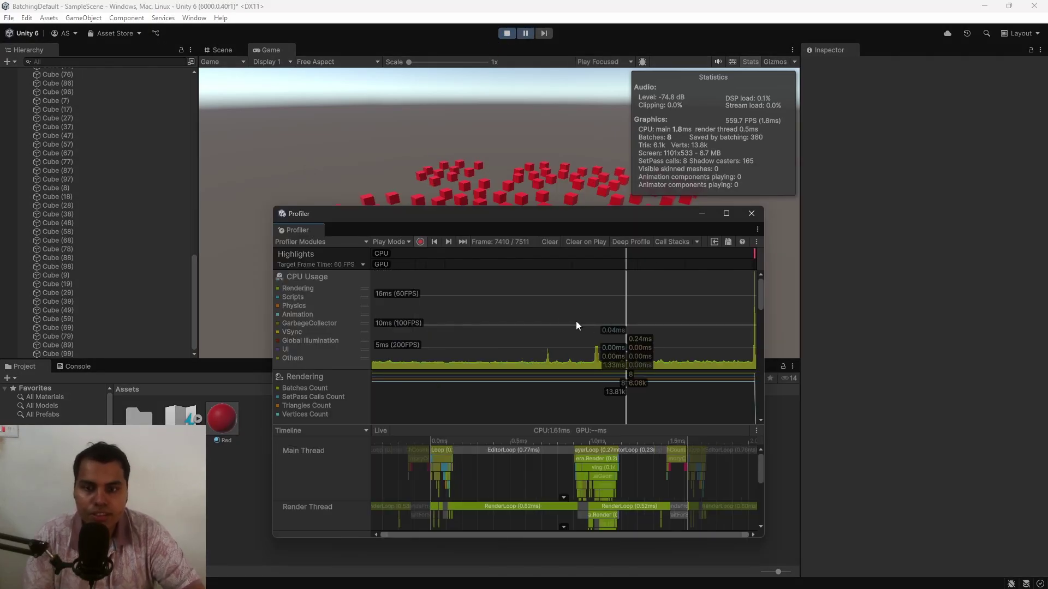
scroll(576, 322, "down", 3)
left_click(323, 351)
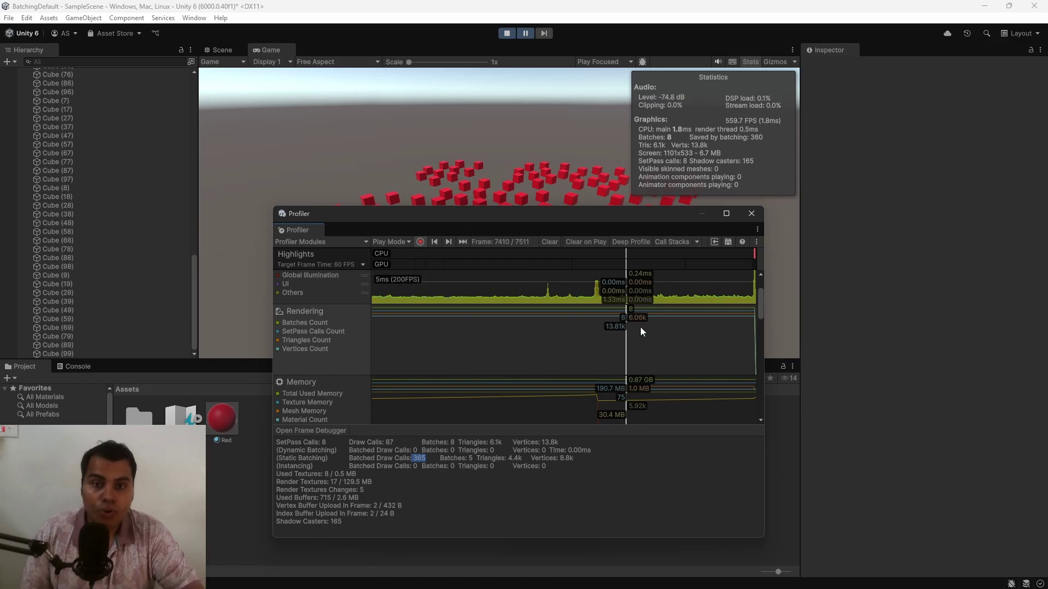
mouse_move(431, 256)
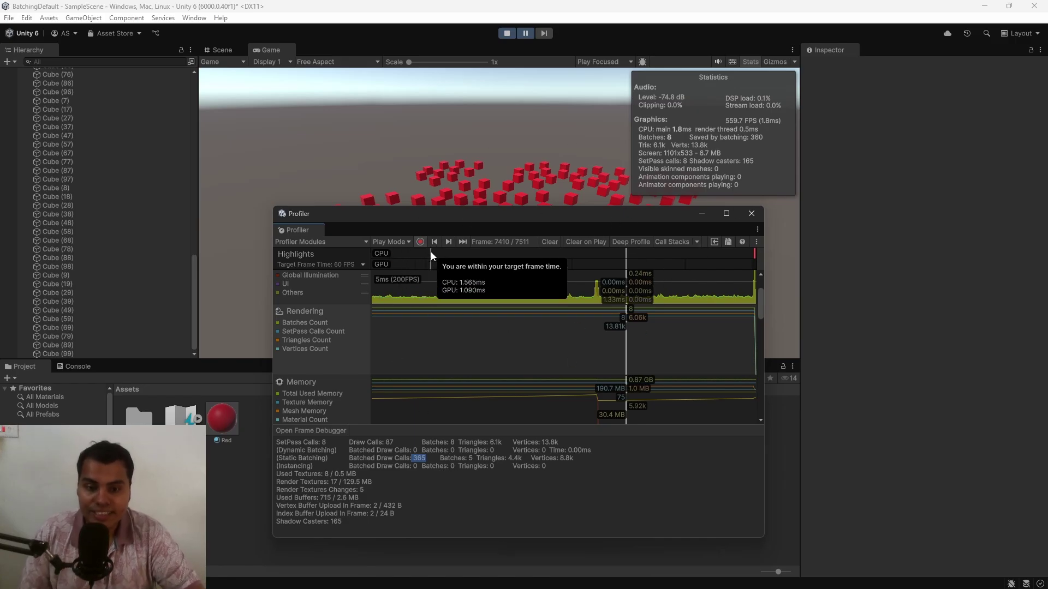
key("ctrl+p")
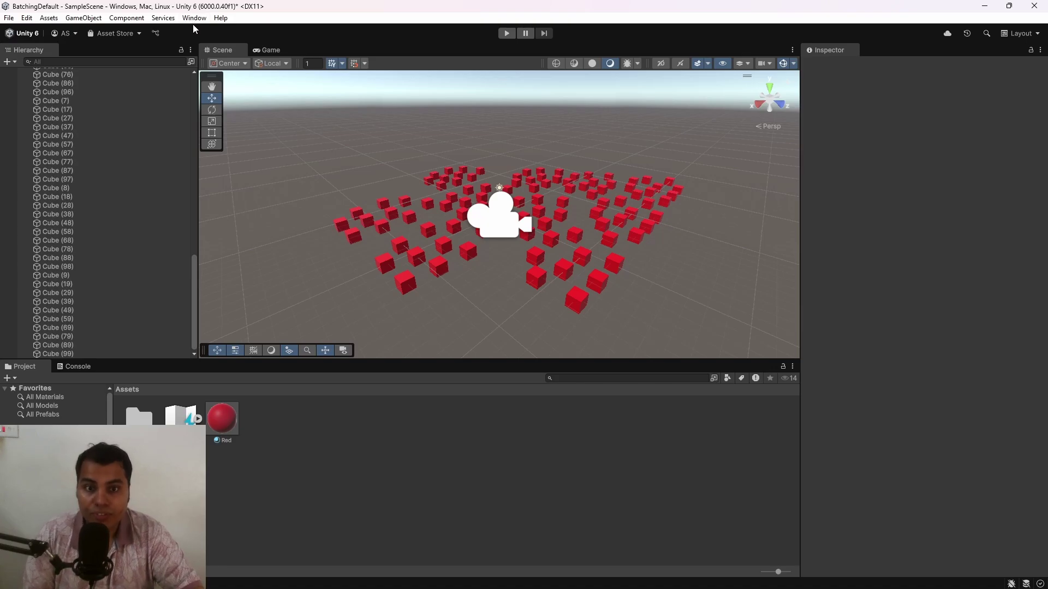
Open the Frame Debugger, run the scene, and enable frame debugging to capture the statically batched frame
left_click(194, 18)
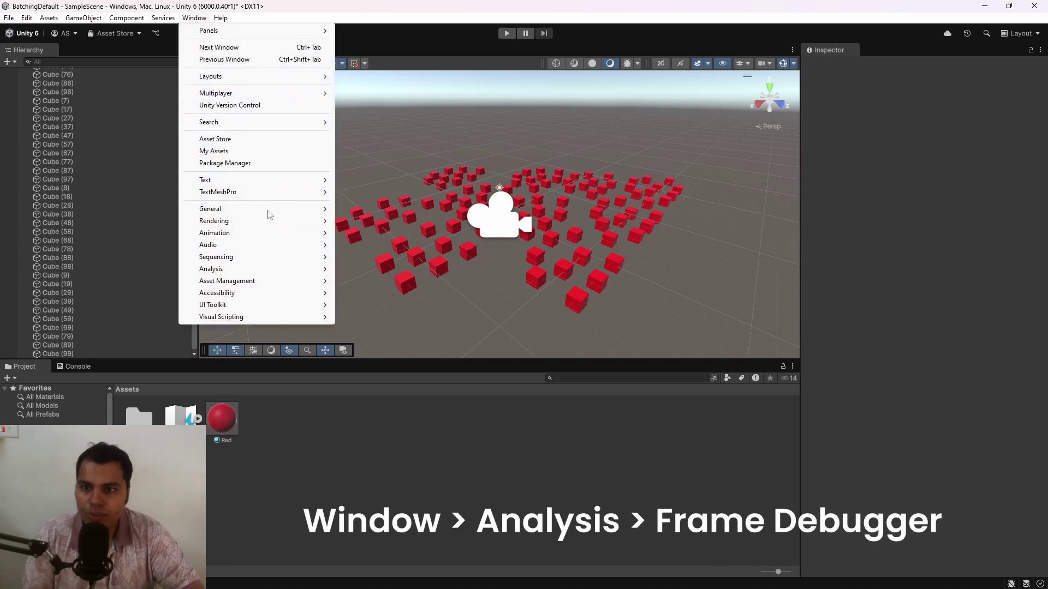
mouse_move(291, 271)
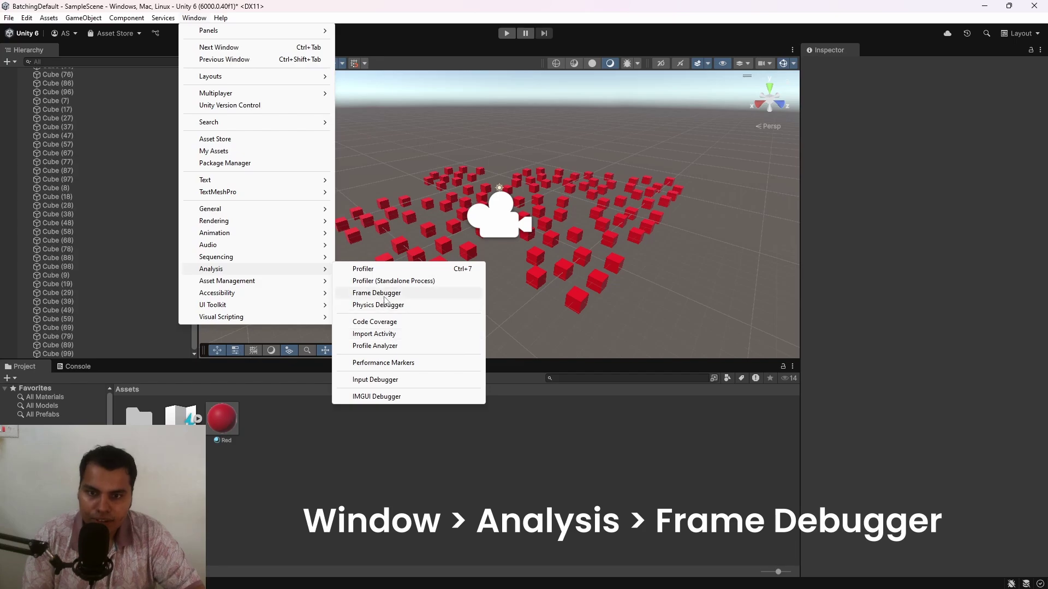
left_click(377, 293)
left_click(506, 34)
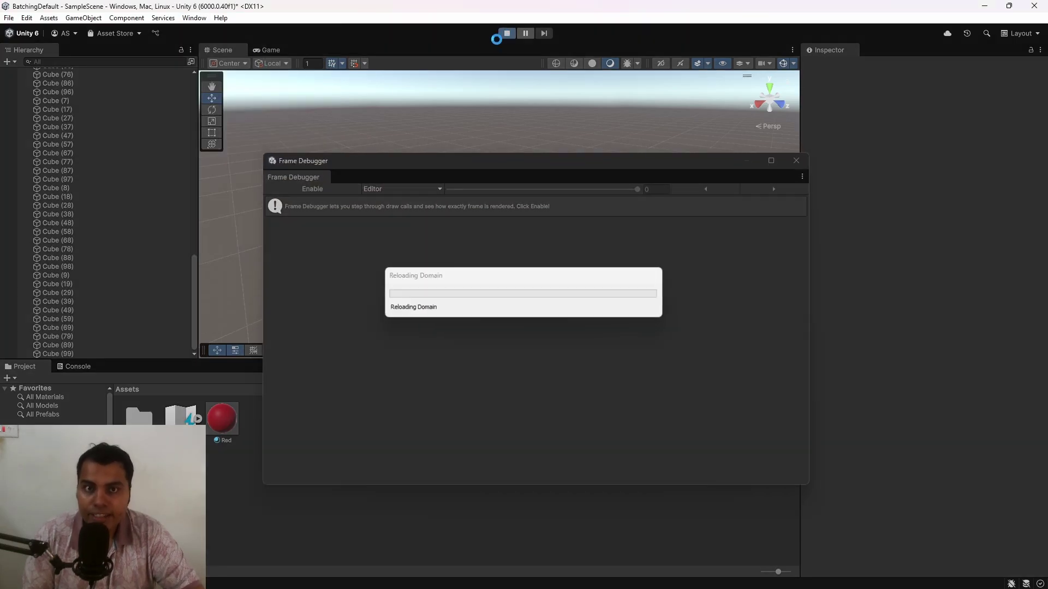
left_click(312, 189)
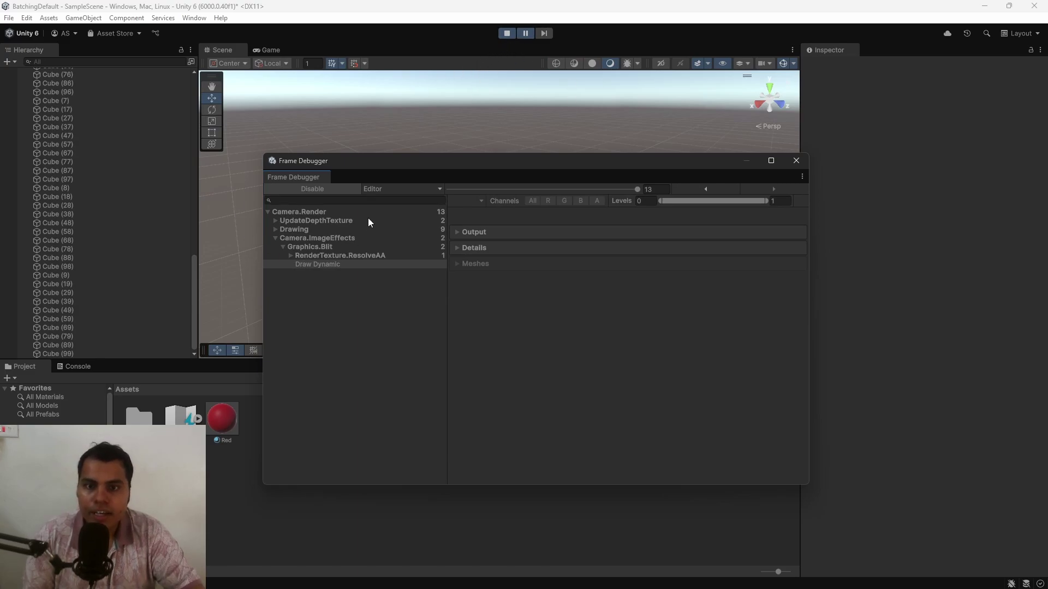
Examine the statically batched frame's rendering events, including the shadow map, Drawing, opaque geometry and skybox groups
left_click(324, 214)
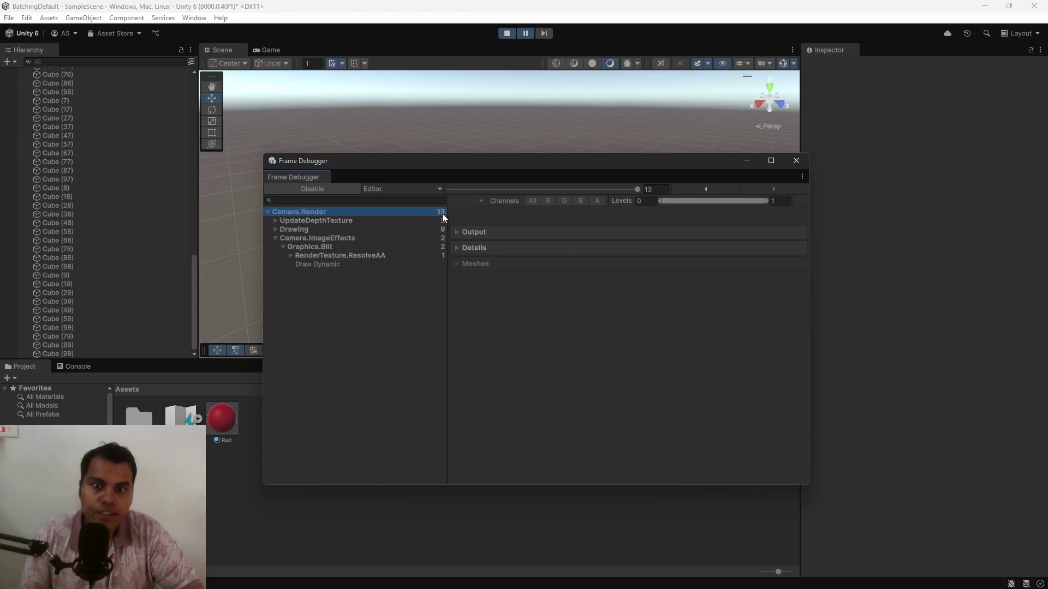
left_click(275, 226)
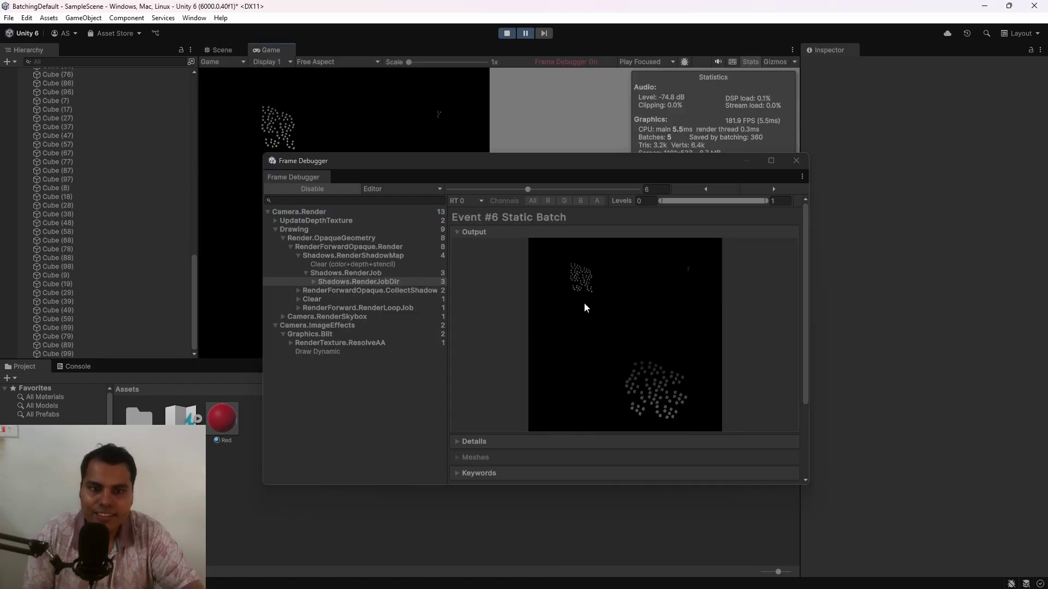
left_click(307, 273)
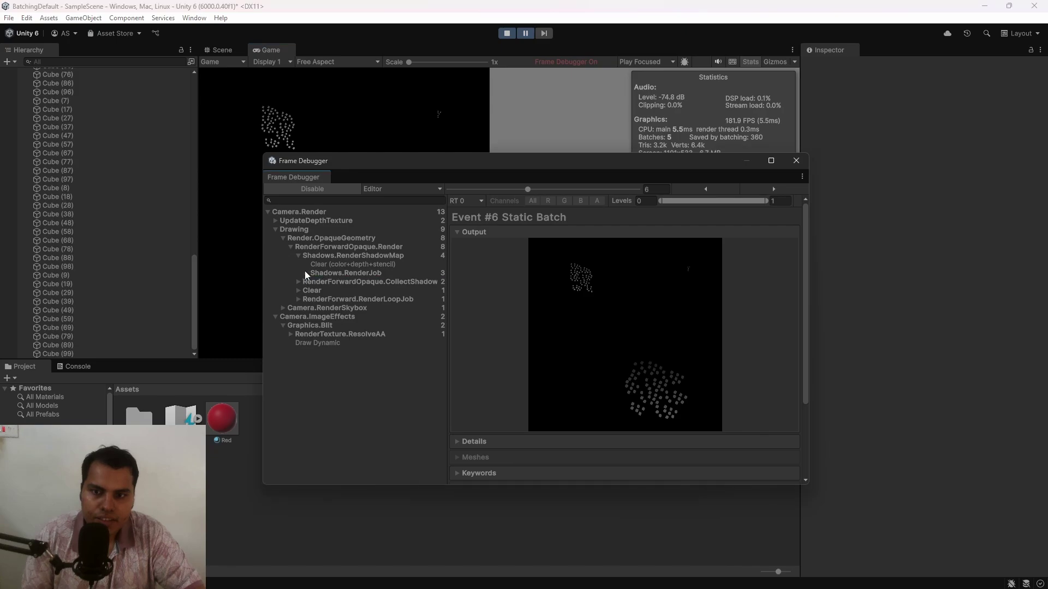
left_click(299, 256)
left_click(335, 255)
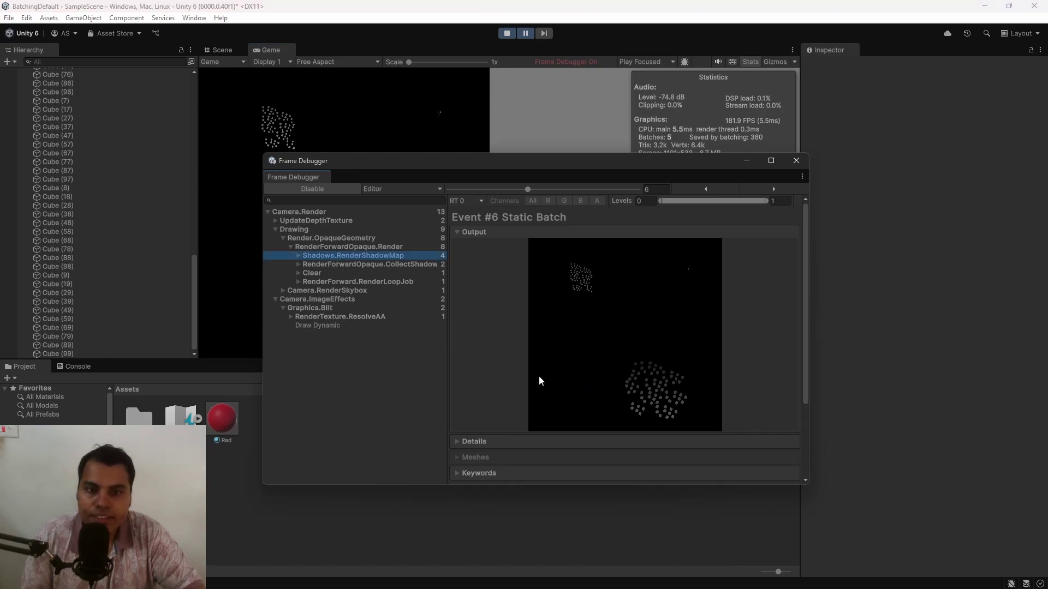
left_click(285, 231)
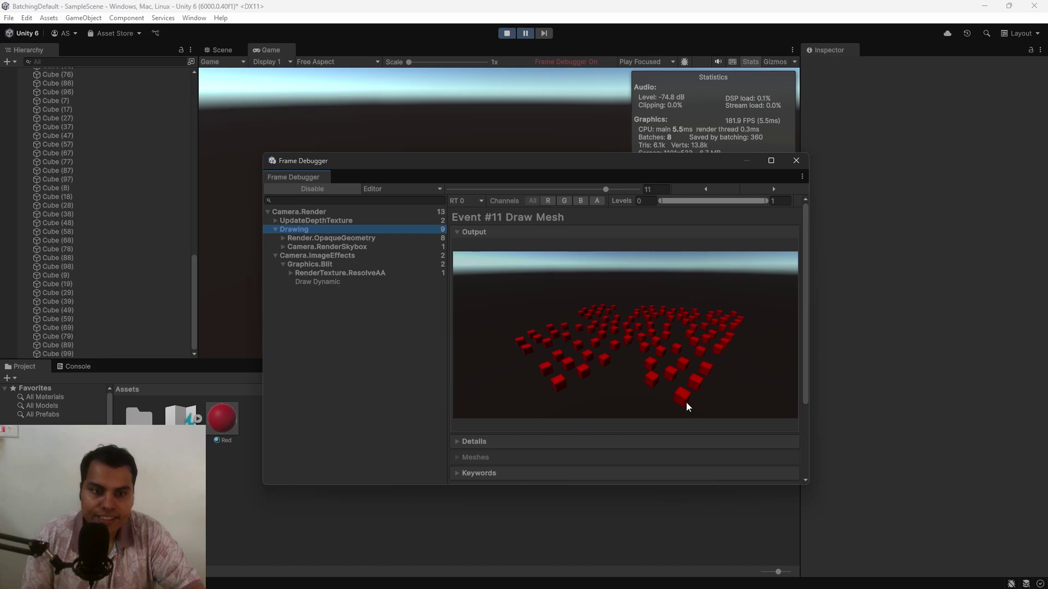
left_click(283, 238)
left_click(324, 290)
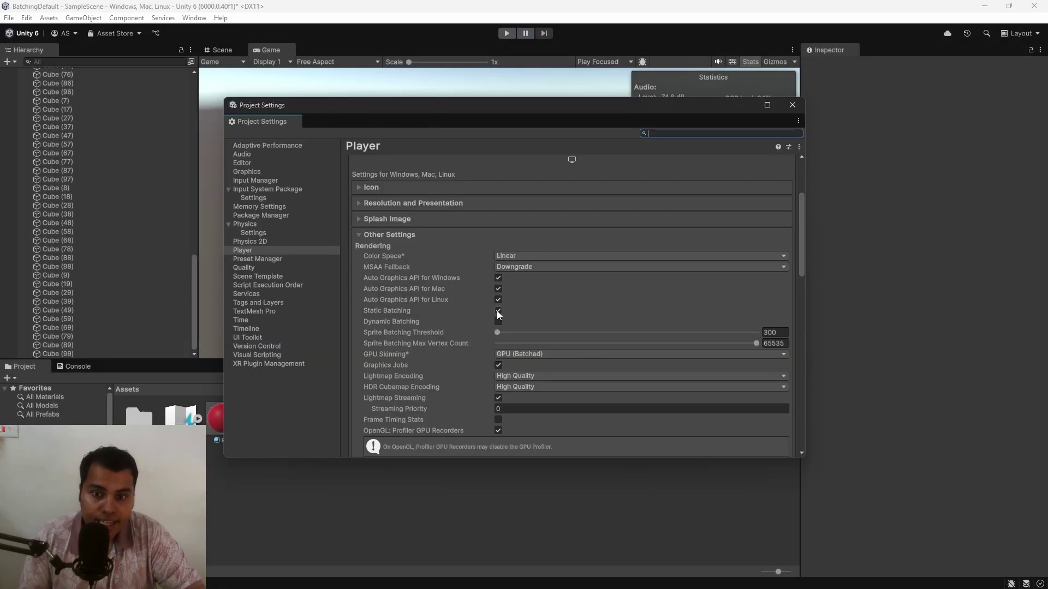
Turn off Static Batching in the Player settings and rerun the scene with frame debugging enabled
left_click(498, 311)
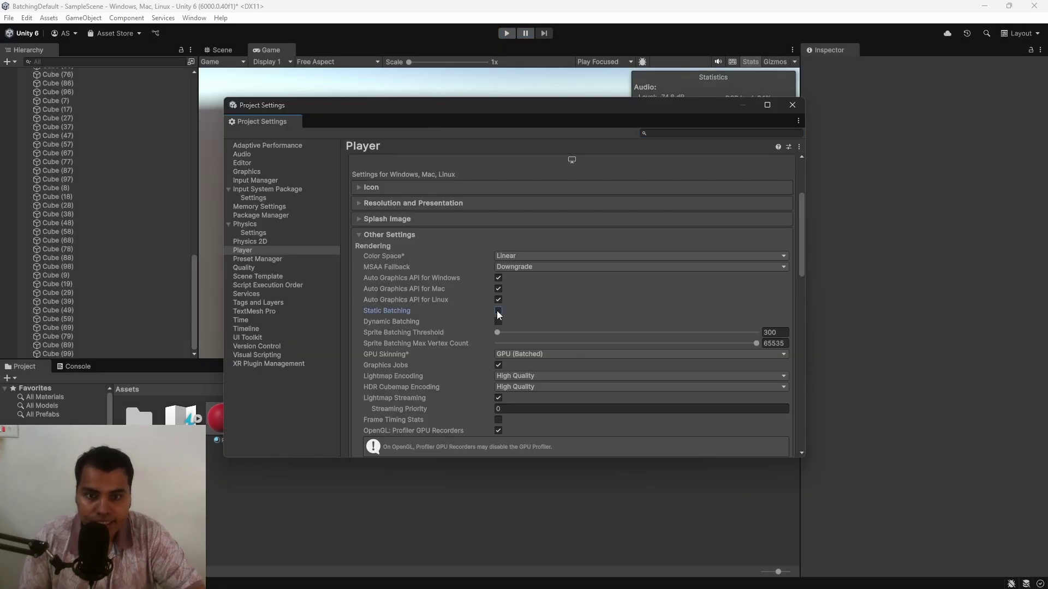
left_click(792, 105)
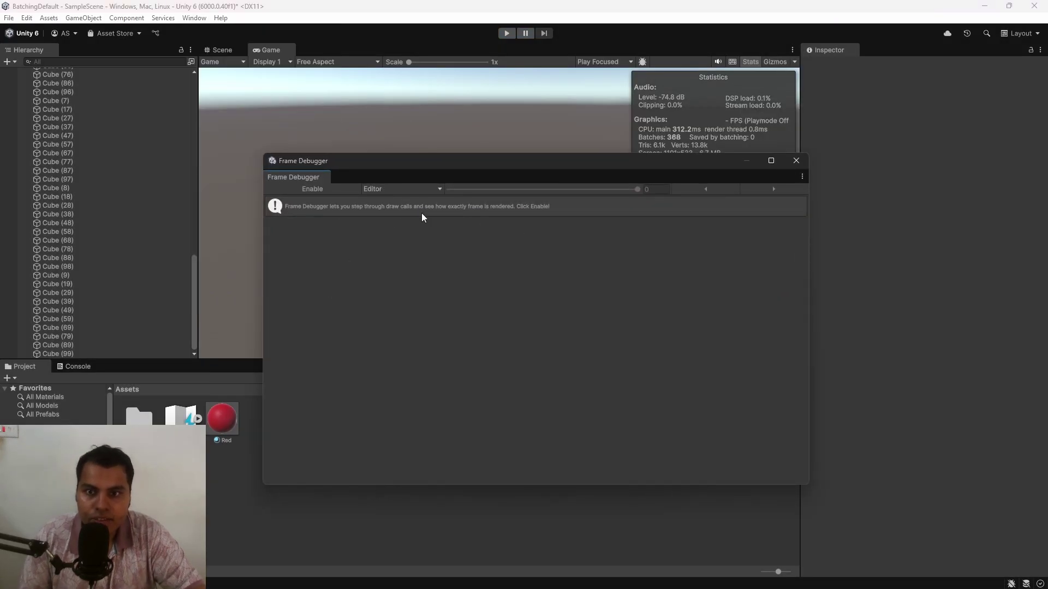
left_click(508, 34)
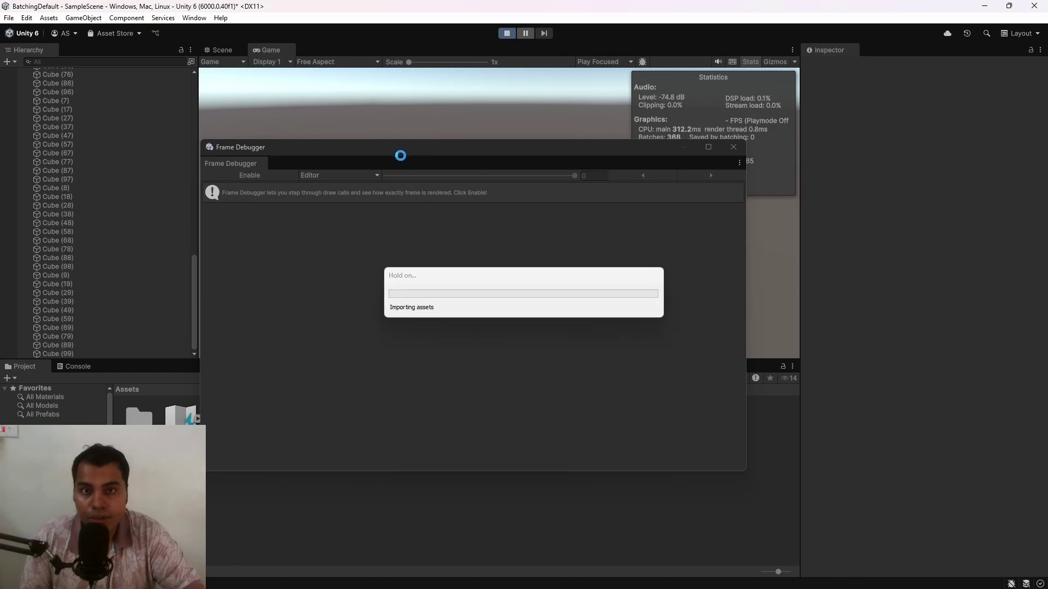
left_click(254, 176)
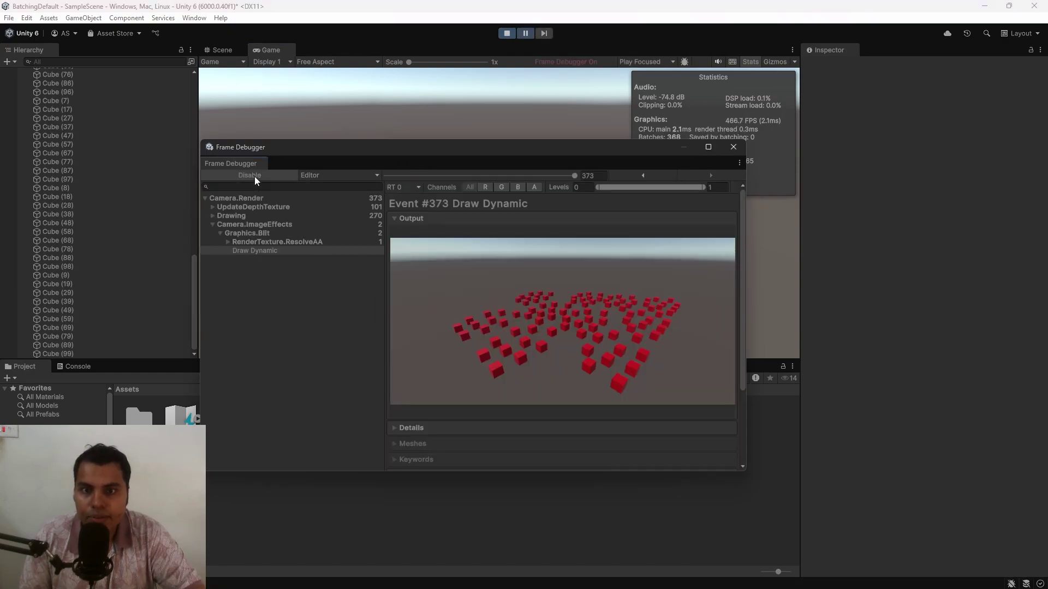
Compare the Shadows.RenderShadowMap and RenderForward.RenderLoopJob event groups within the unbatched frame's Drawing pass
left_click(212, 224)
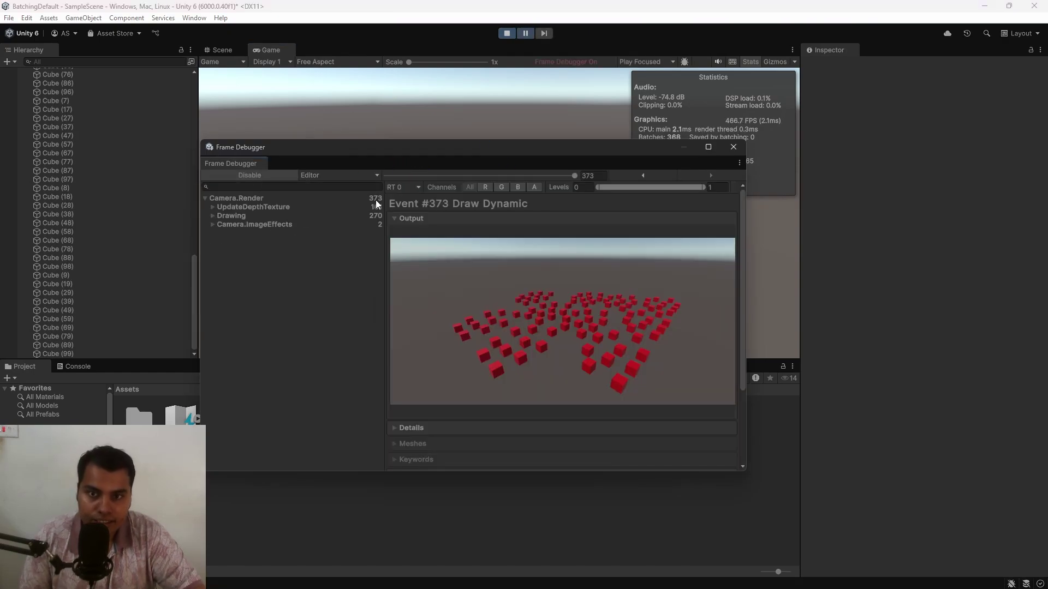
left_click(213, 216)
left_click(221, 224)
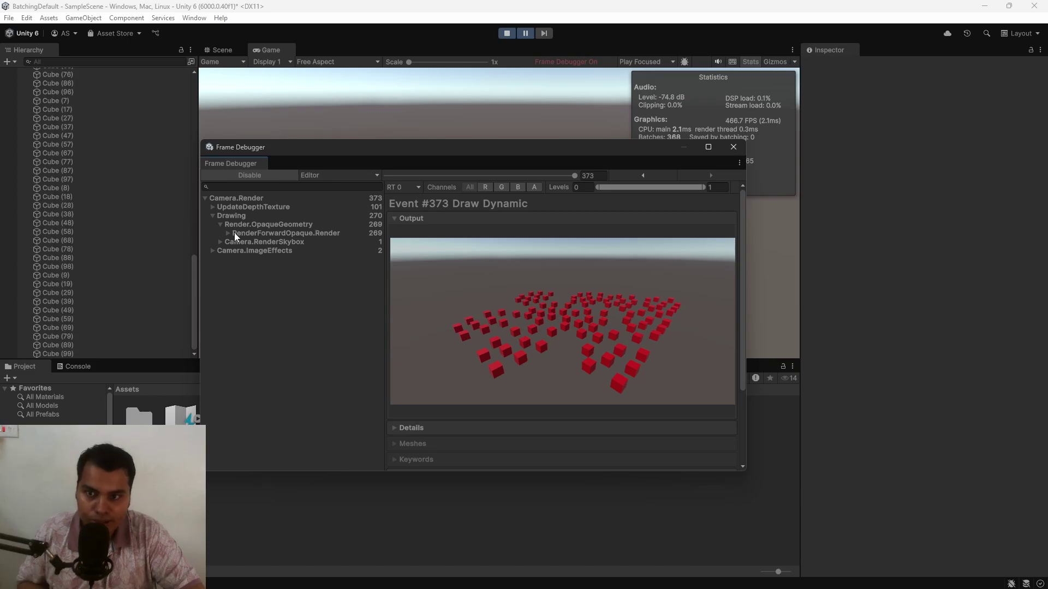
left_click(227, 234)
left_click(235, 244)
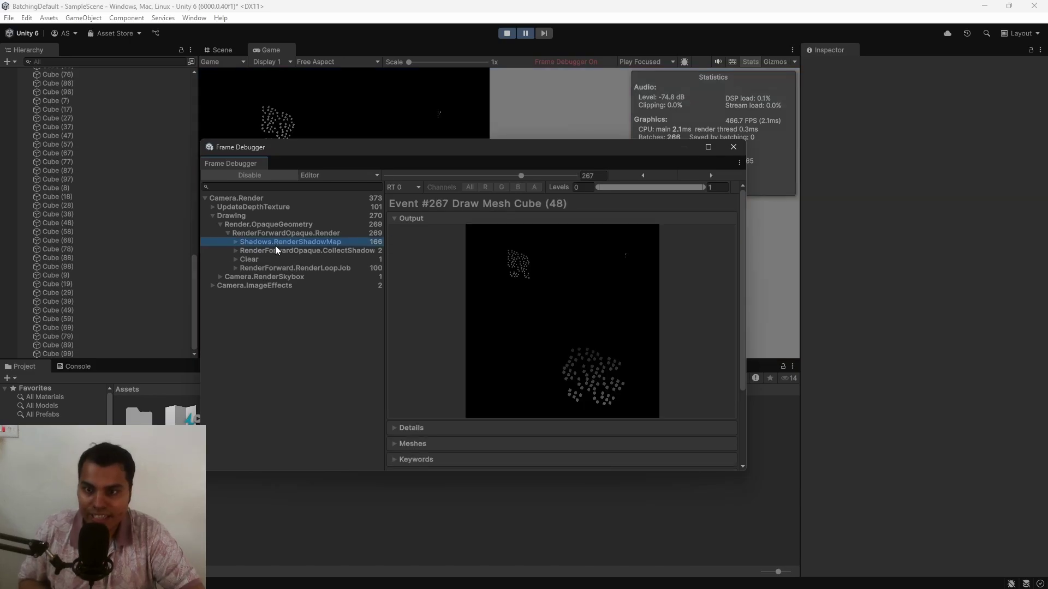
left_click(247, 268)
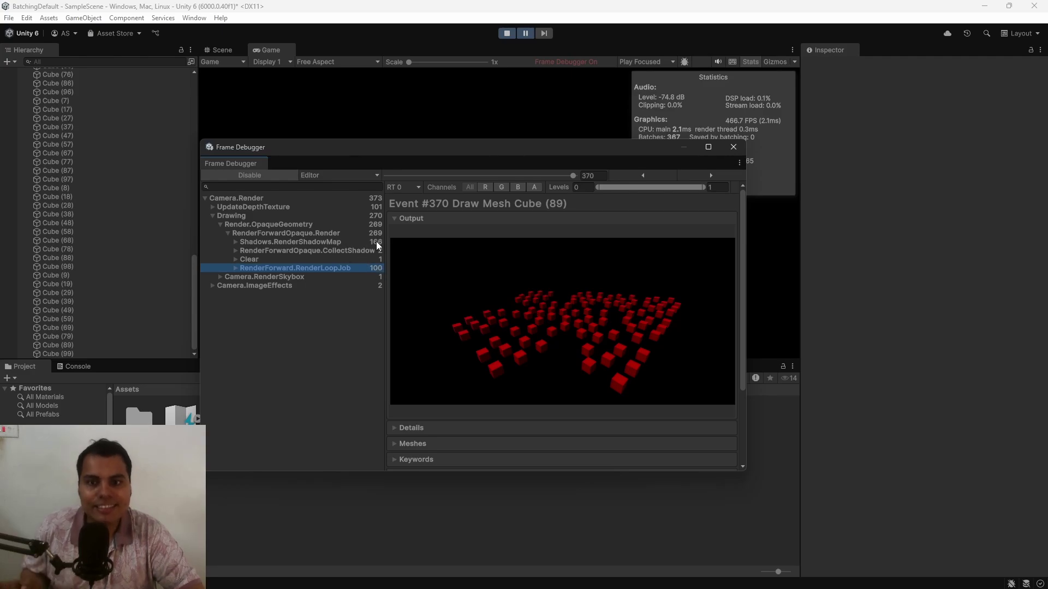
left_click(332, 242)
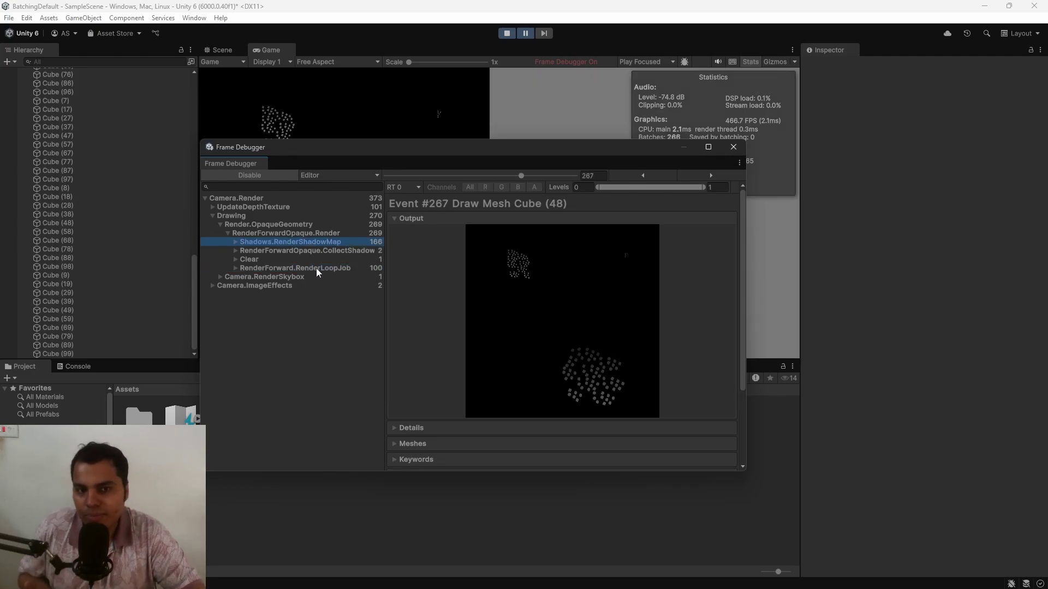
left_click(316, 267)
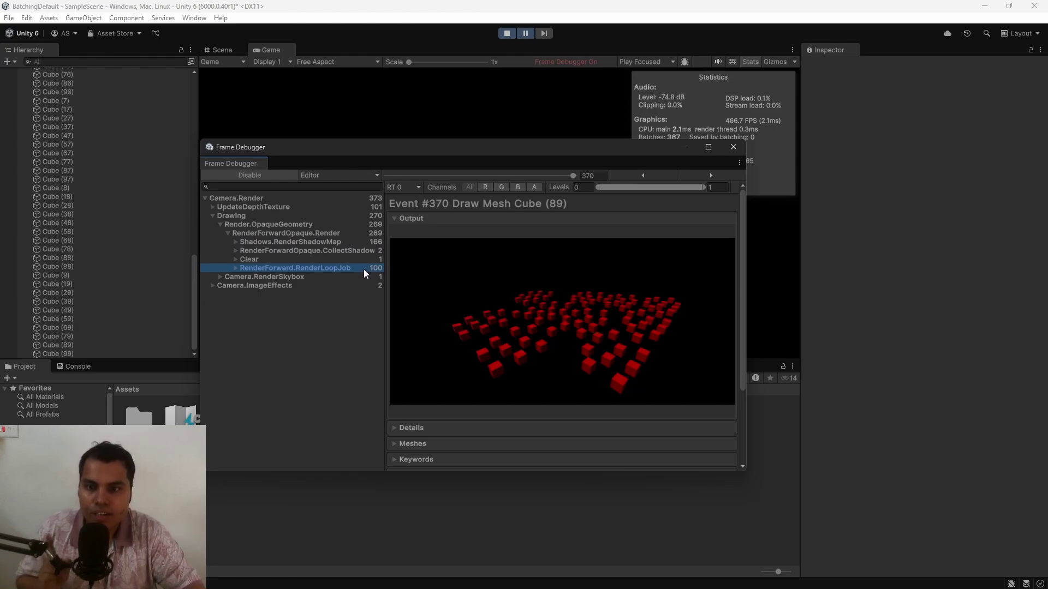
Step through the individual Draw Mesh events under RenderForward.RenderLoopJob to see the cubes being drawn one by one
left_click(235, 269)
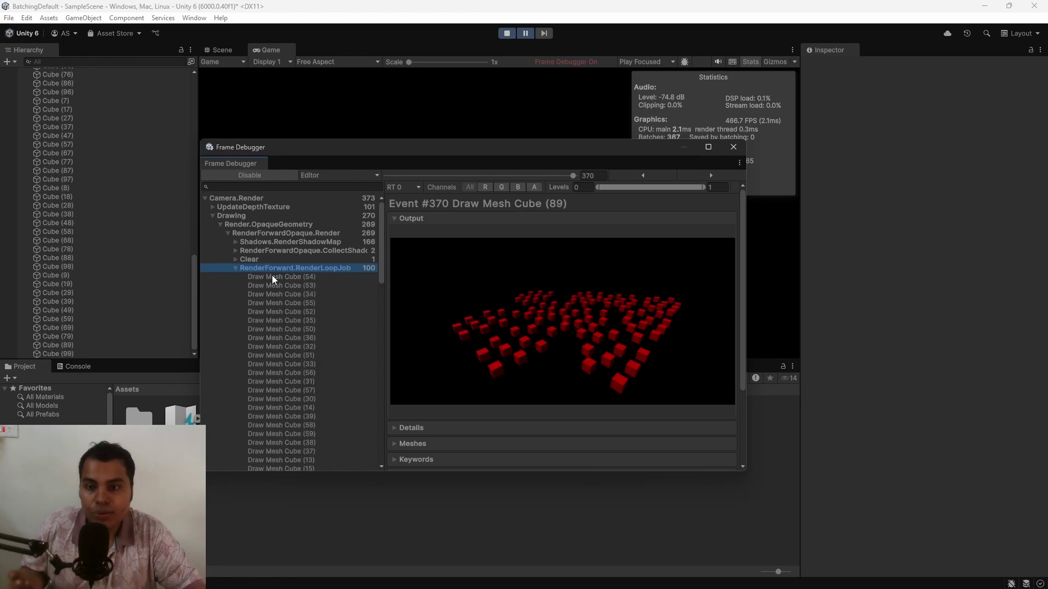
left_click(277, 280)
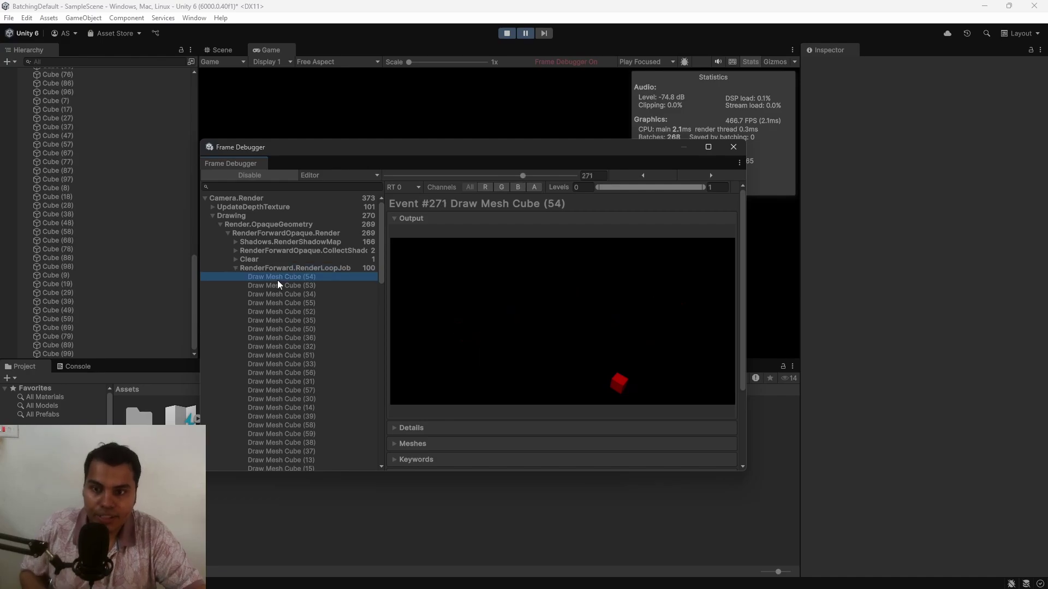
left_click(281, 286)
left_click(282, 294)
left_click(283, 301)
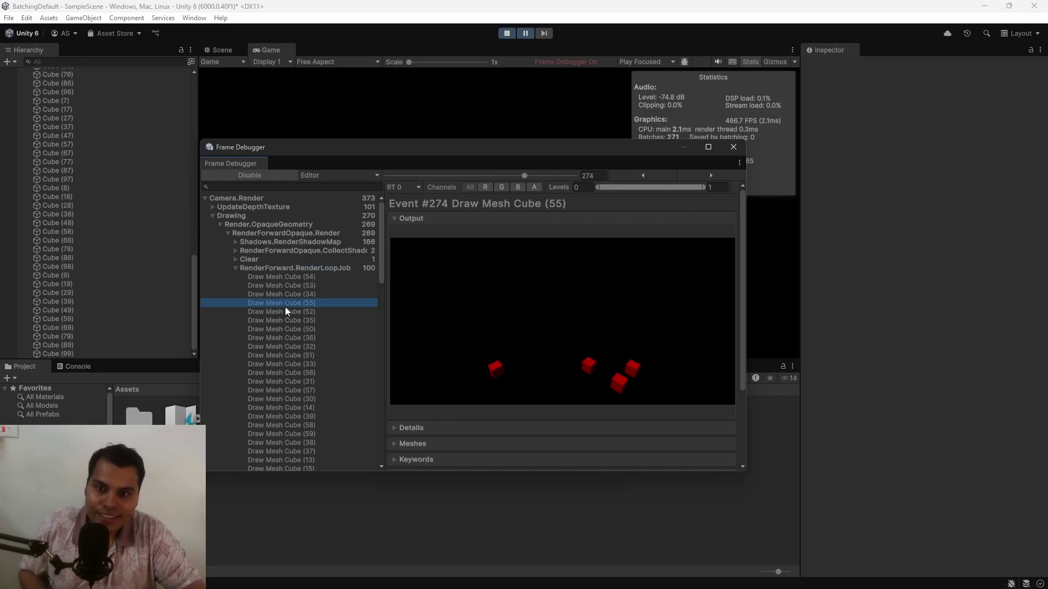
left_click(283, 285)
left_click(286, 278)
left_click(287, 295)
left_click(288, 303)
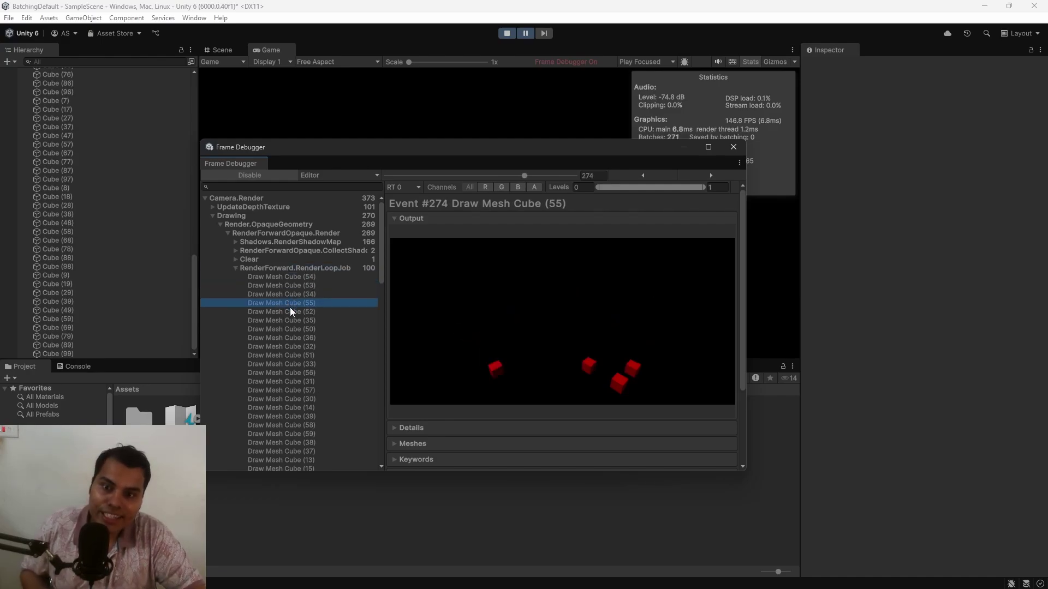
left_click(290, 311)
left_click(292, 320)
left_click(295, 330)
left_click(299, 338)
left_click(301, 346)
left_click(303, 354)
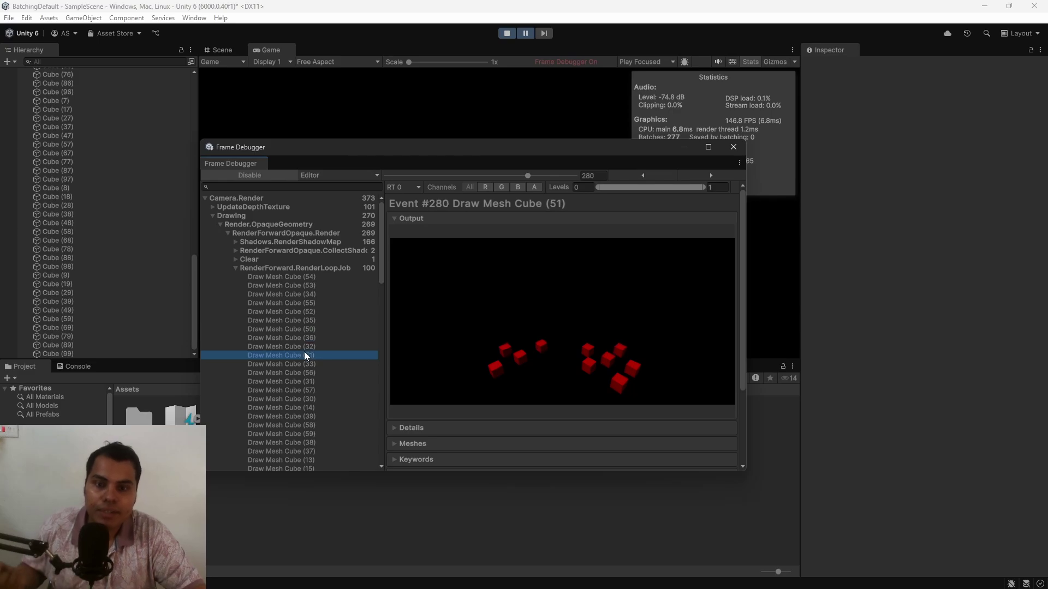
left_click(305, 364)
left_click(305, 373)
left_click(304, 382)
left_click_drag(305, 391, 313, 458)
scroll(310, 398, "down", 4)
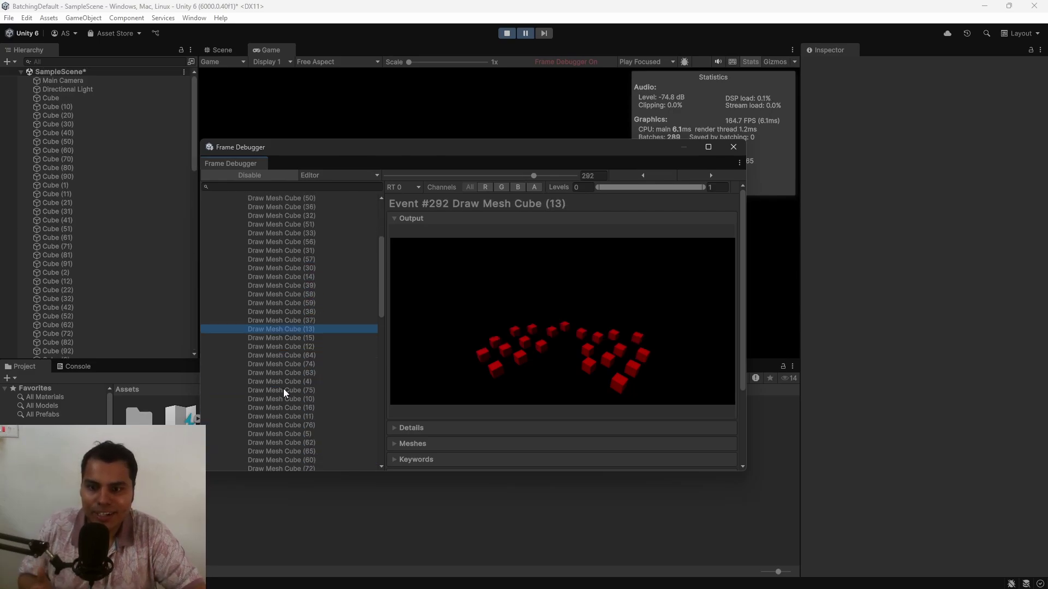
left_click_drag(290, 355, 300, 442)
scroll(290, 396, "down", 4)
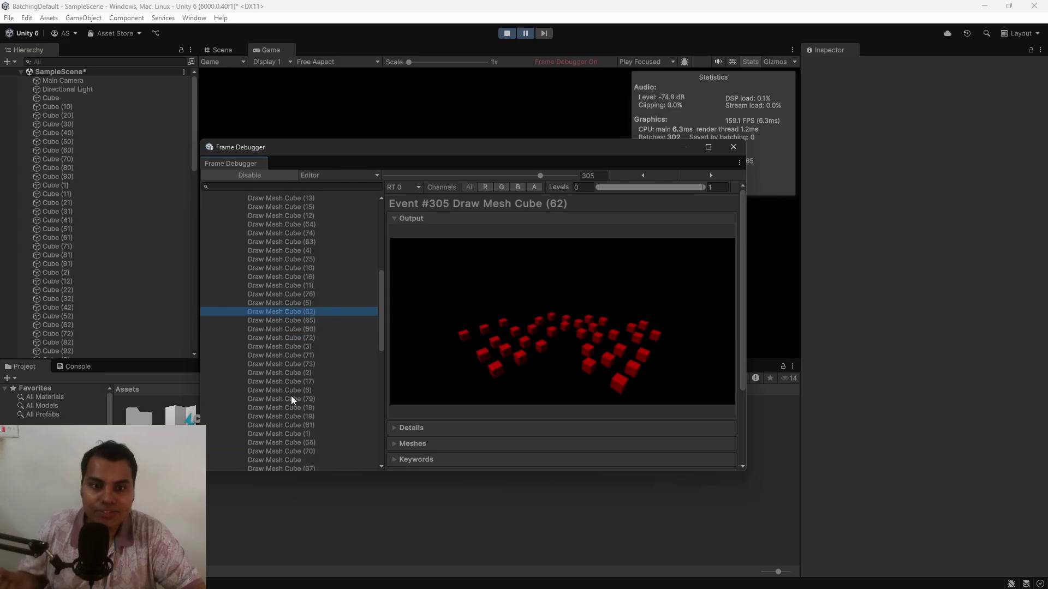
left_click_drag(291, 396, 309, 459)
scroll(293, 385, "down", 2)
scroll(292, 385, "down", 6)
left_click_drag(291, 385, 319, 451)
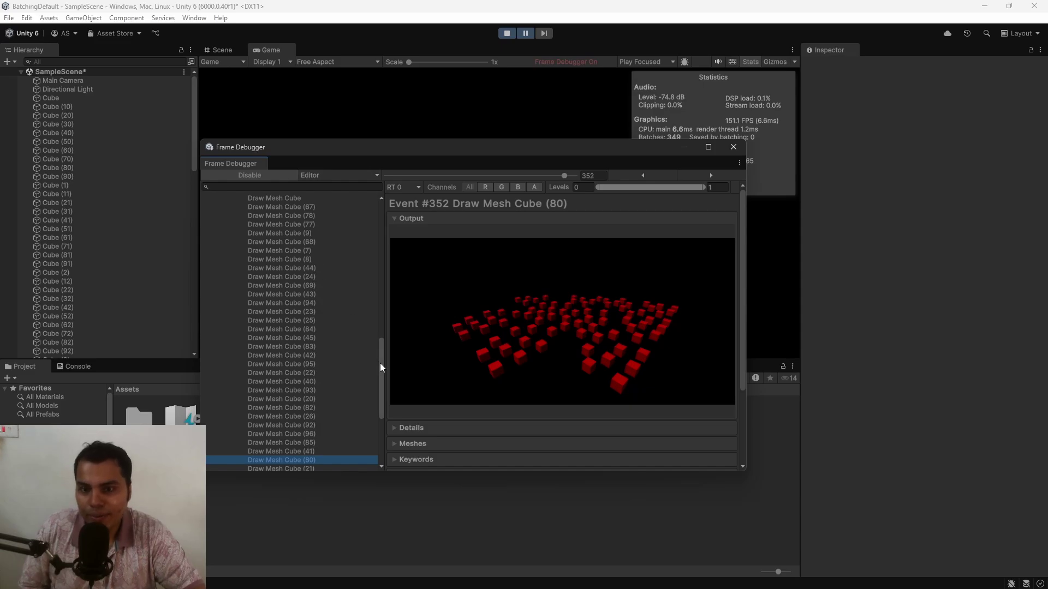
Return to the Camera.Render root event to view the complete frame, and collapse the expanded Drawing groups
left_click_drag(380, 362, 264, 251)
left_click(279, 199)
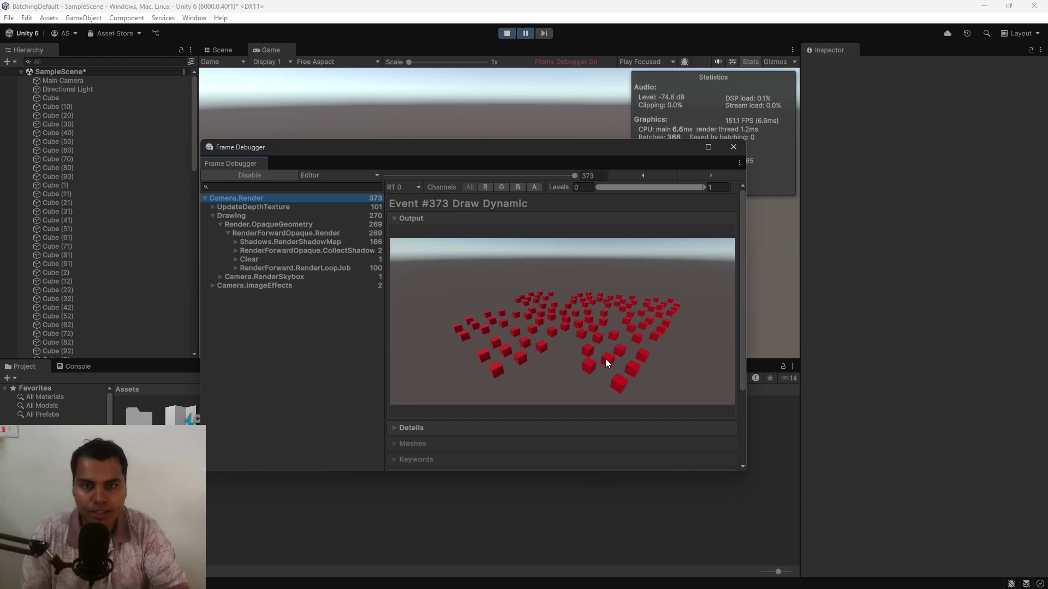
left_click(211, 216)
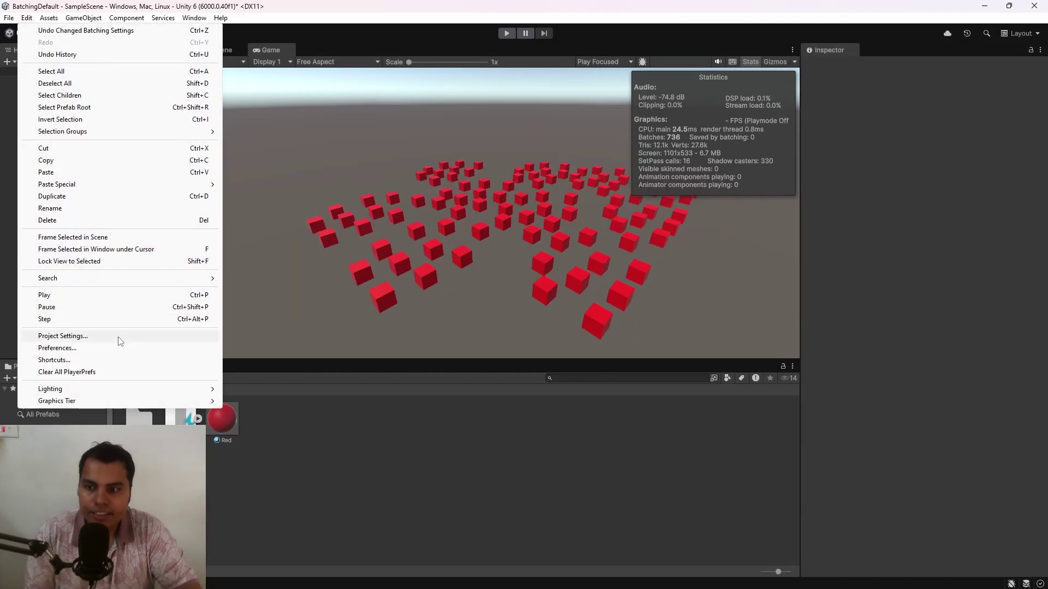
Open the Project Settings and review the static flags of the selected cubes, including Batching Static
left_click(118, 335)
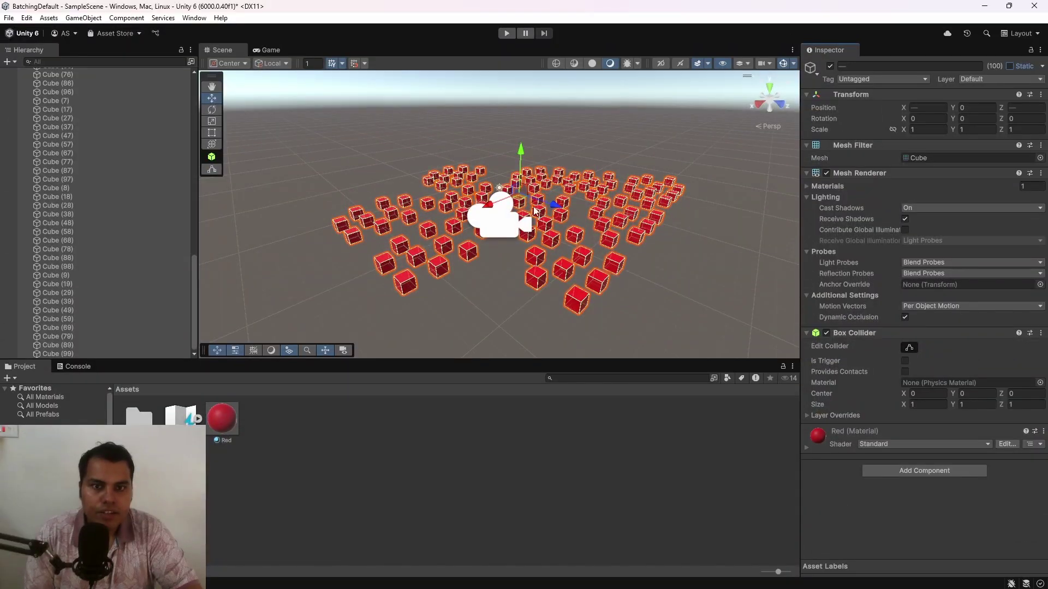
scroll(90, 211, "down", 5)
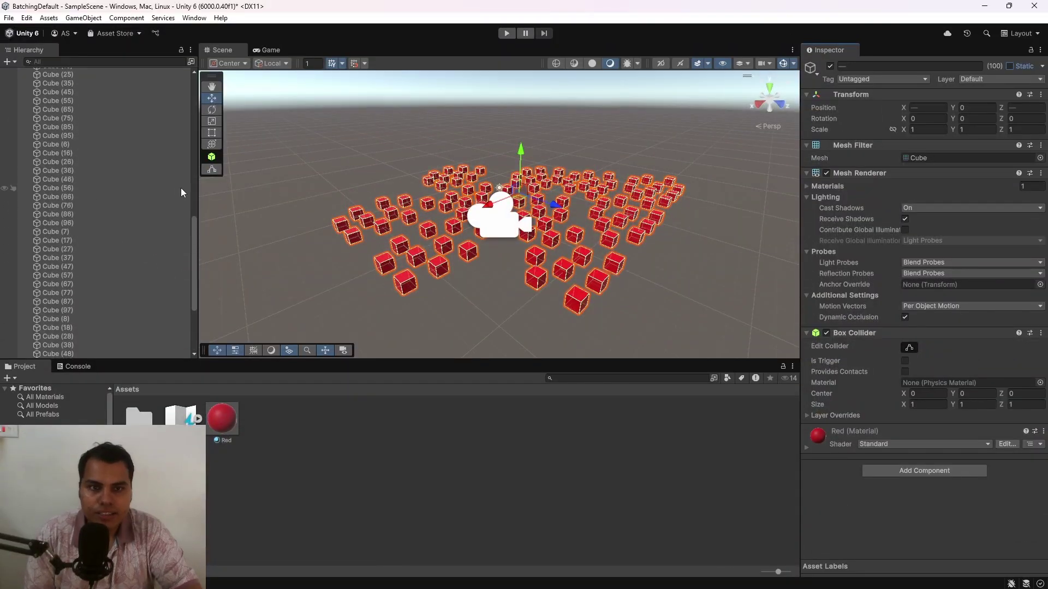
left_click(1042, 67)
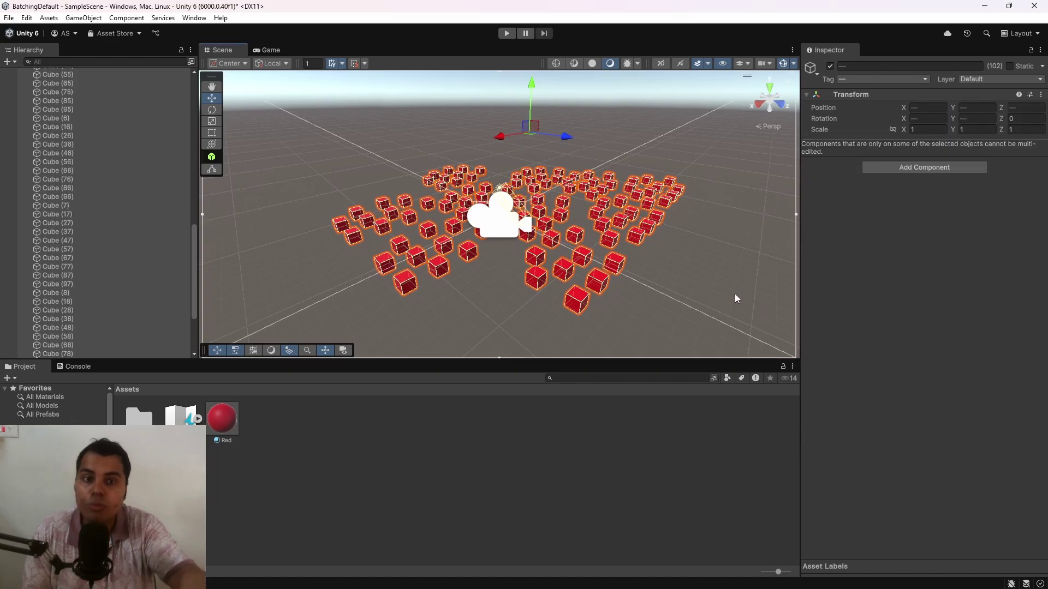
left_click(1029, 66)
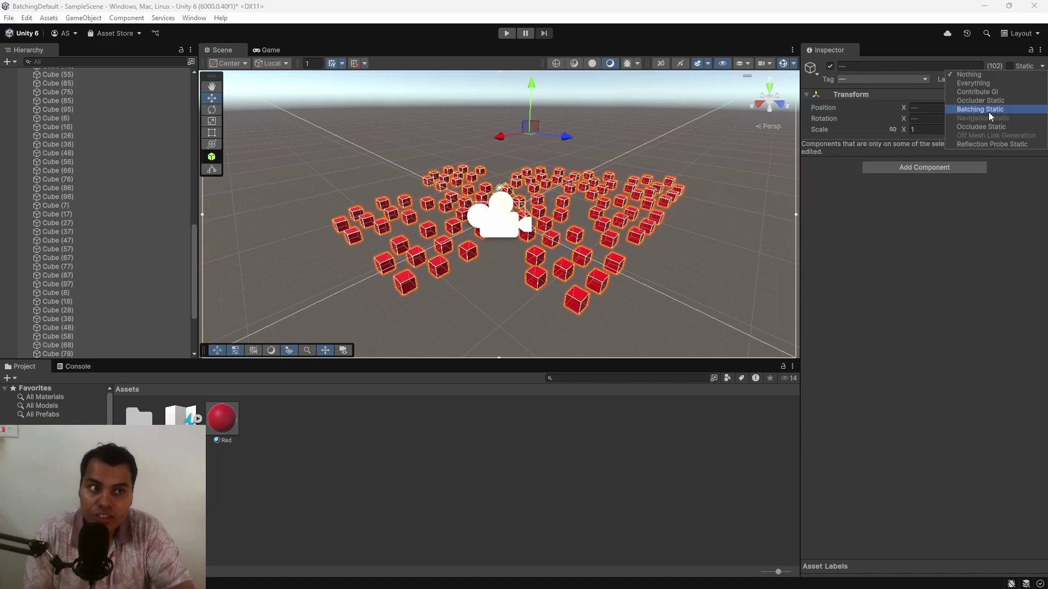
left_click(980, 109)
left_click(712, 144)
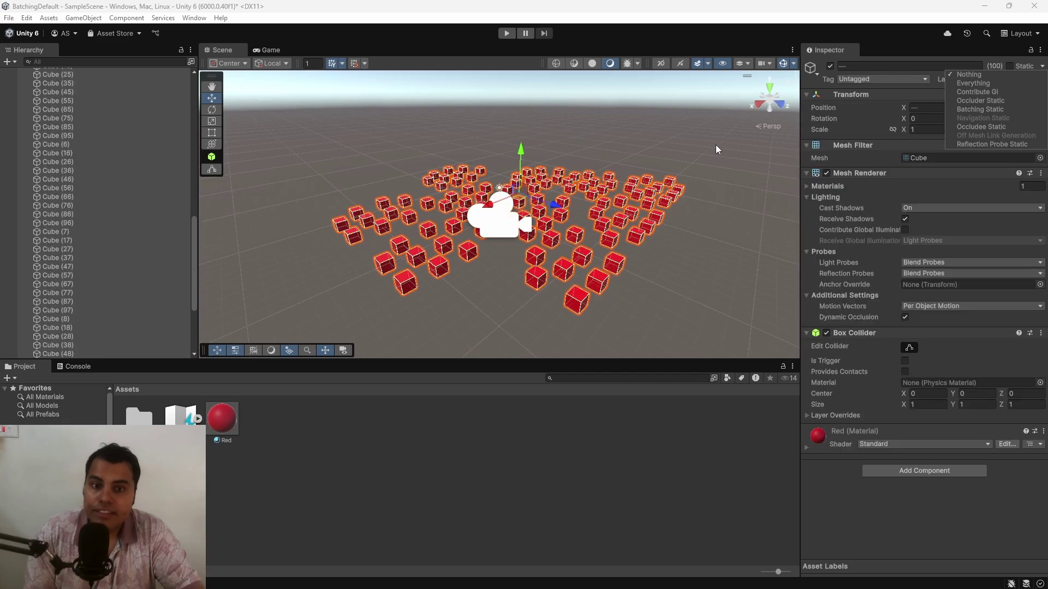
left_click(716, 145)
left_click_drag(289, 144, 759, 319)
left_click(329, 133)
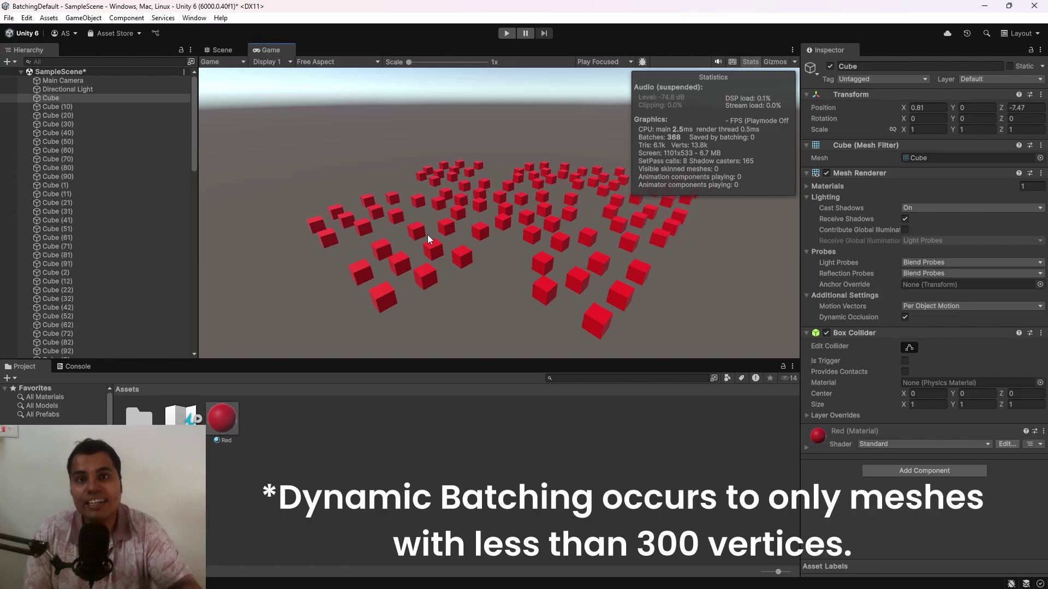
left_click(226, 51)
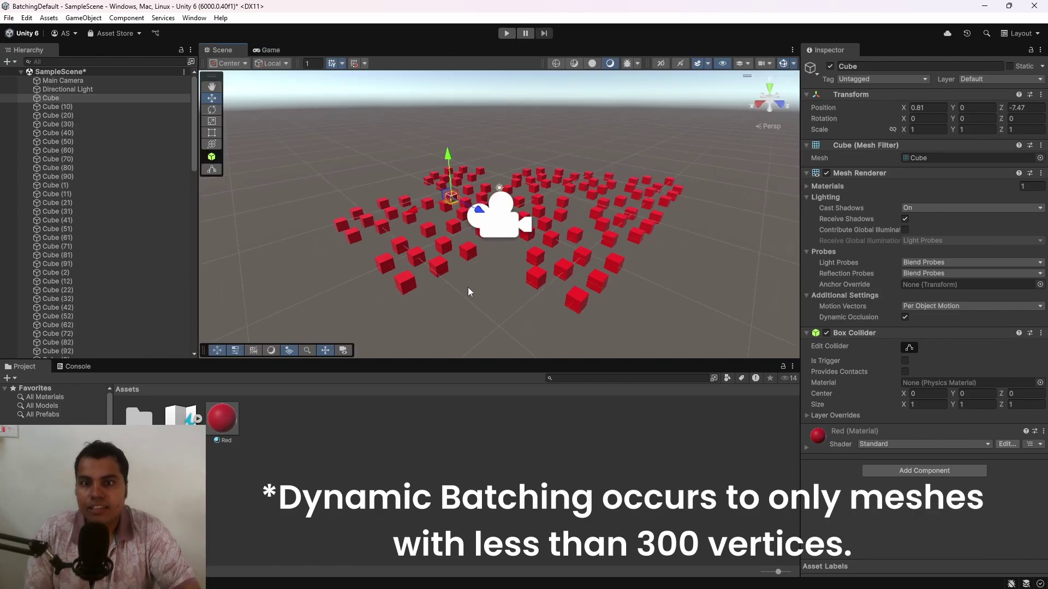
left_click(437, 267)
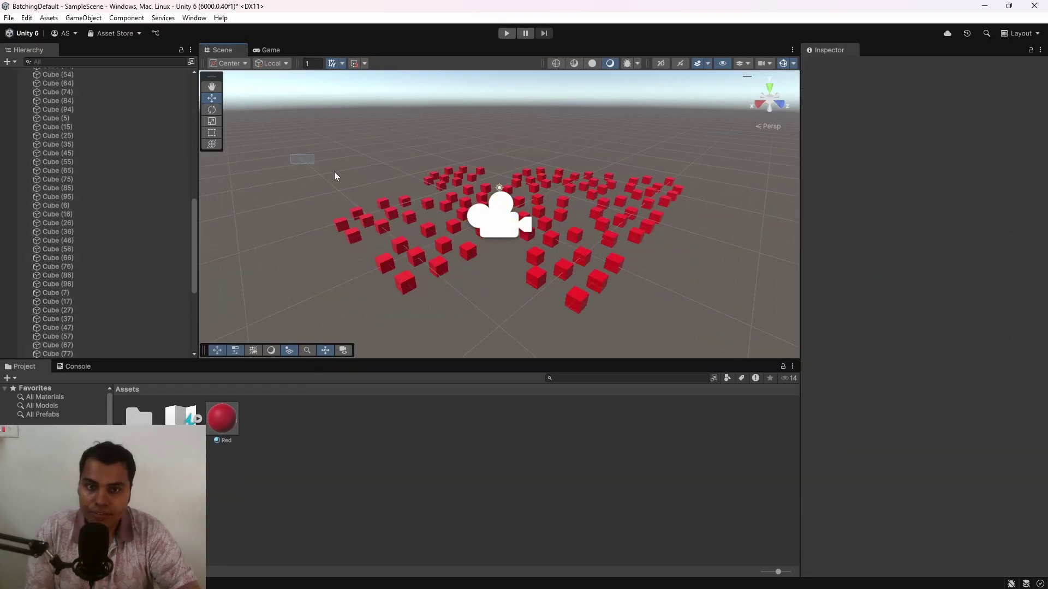
left_click_drag(335, 174, 763, 322)
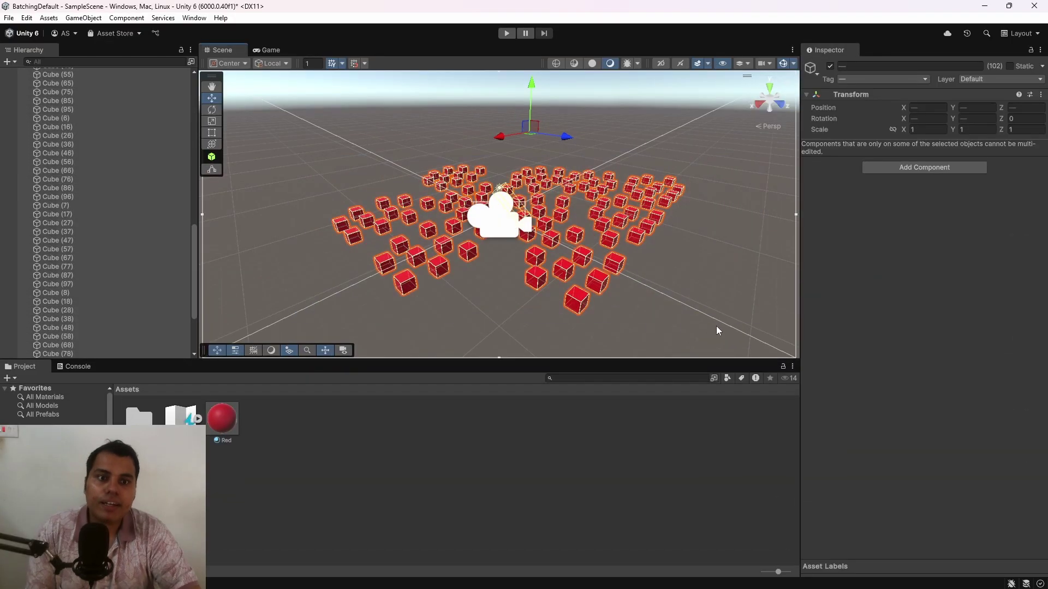
left_click(688, 336)
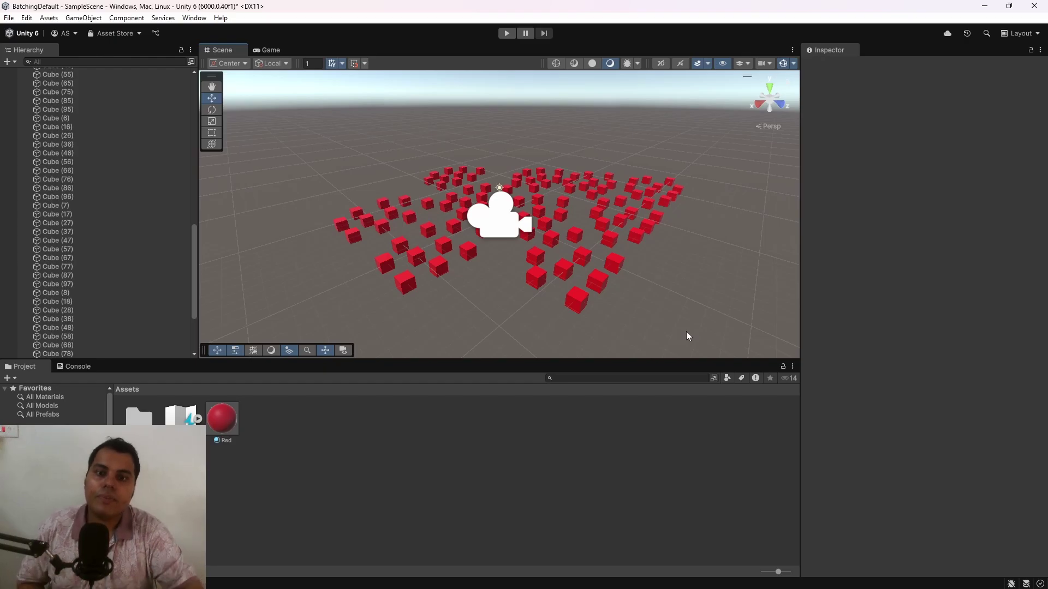
Enable Dynamic Batching in the Player section of the Project Settings
left_click(26, 18)
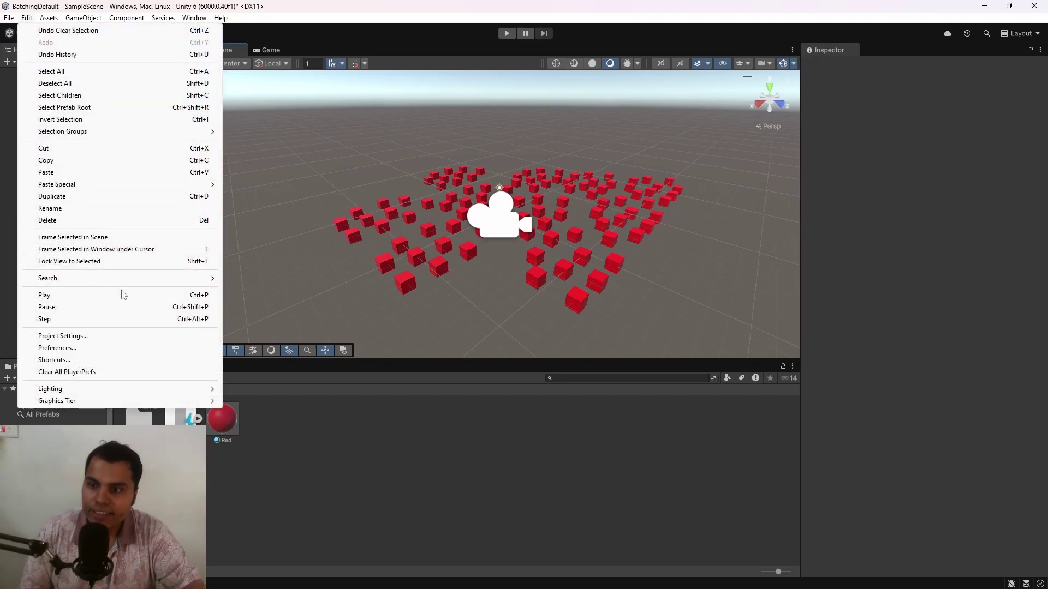
left_click(108, 336)
left_click(244, 251)
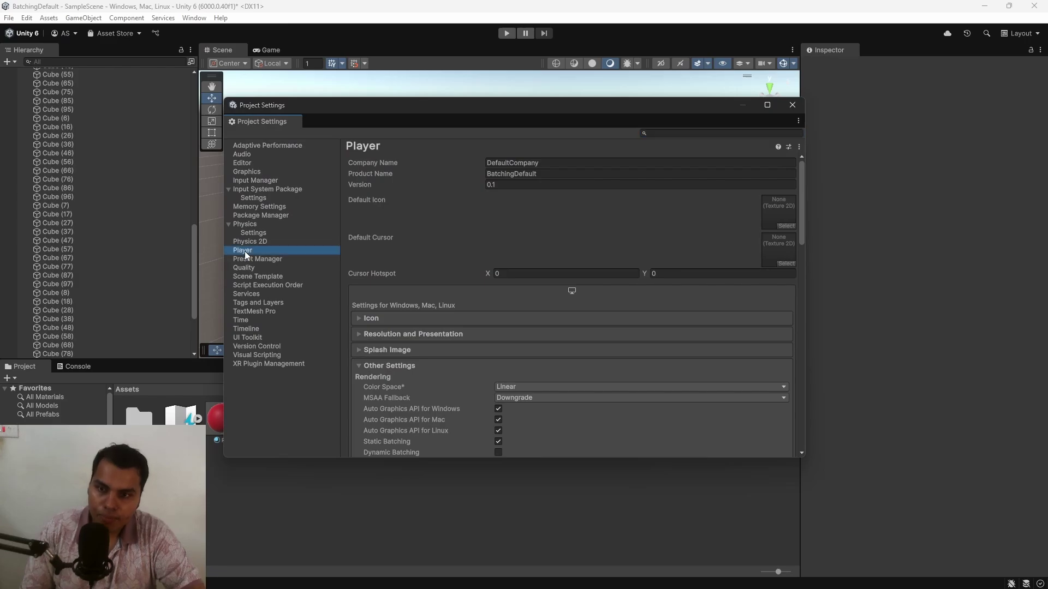
scroll(402, 306, "down", 4)
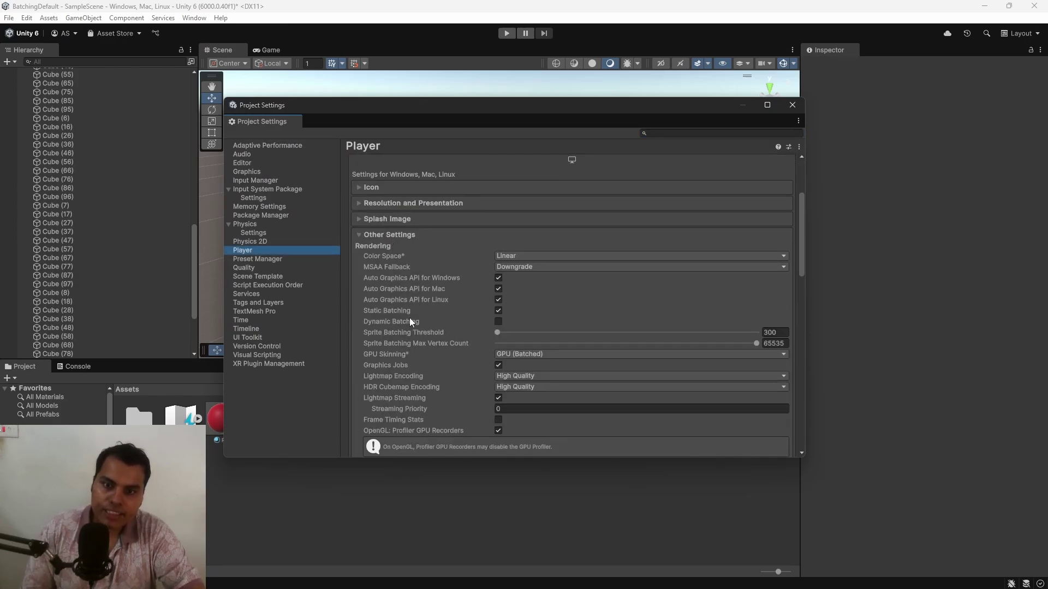
left_click(498, 322)
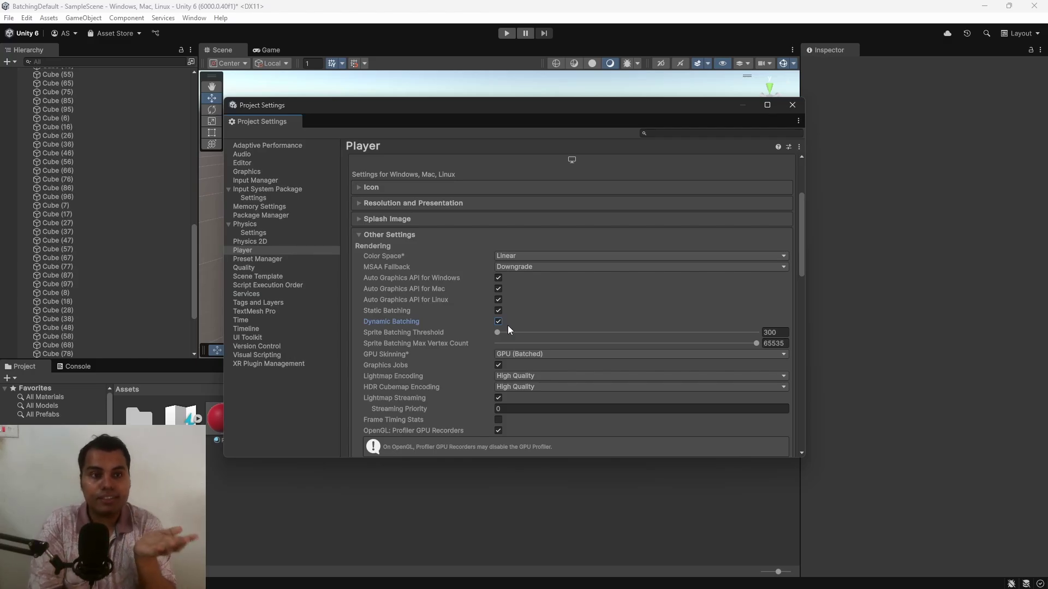
left_click(793, 104)
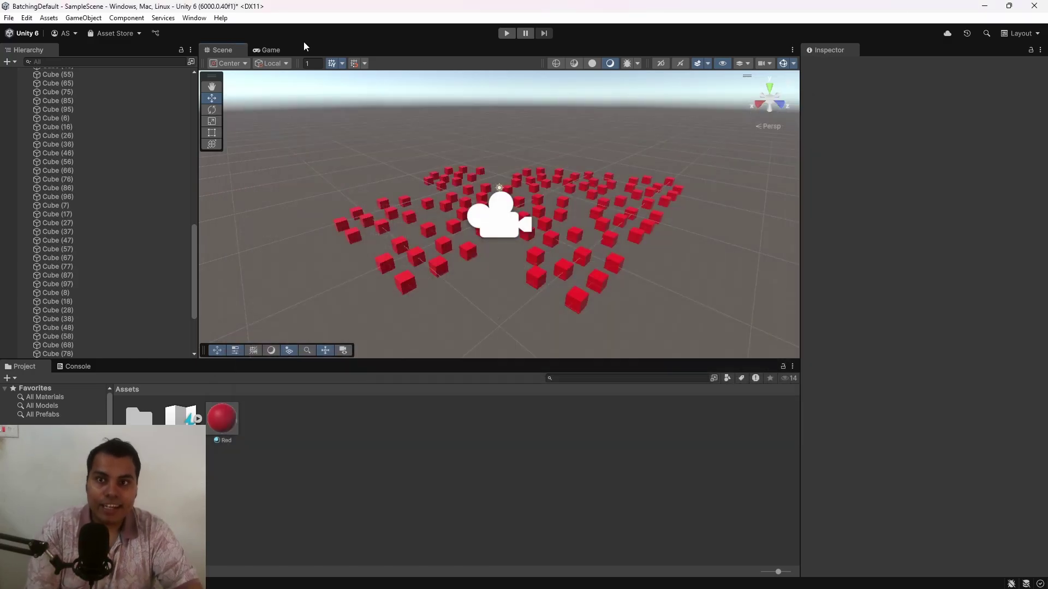
Check the statistics in the Game view, and open the Profiler to record the scene in play mode
left_click(270, 49)
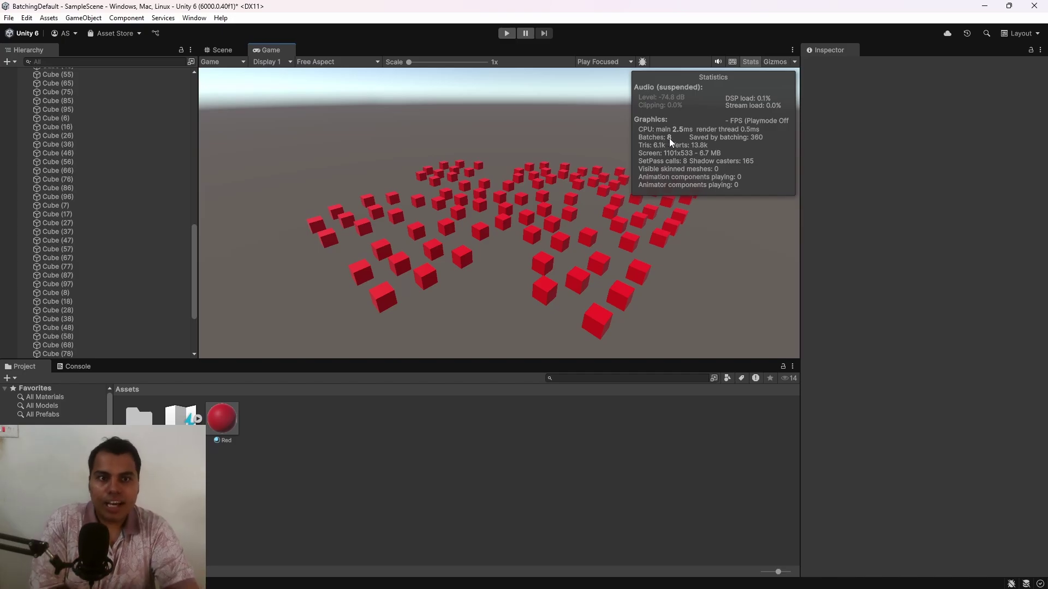
left_click(194, 18)
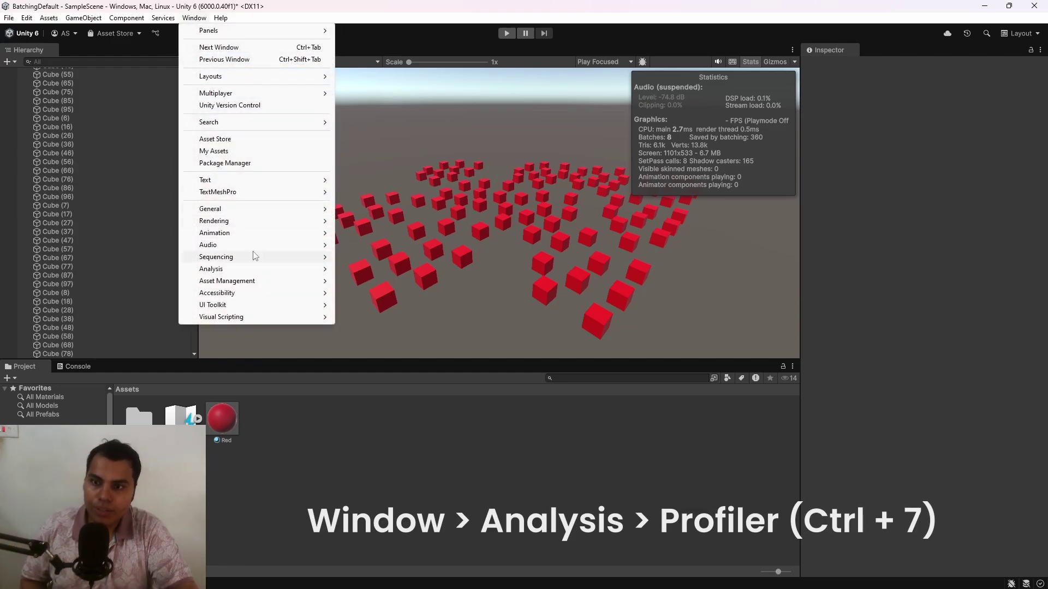
mouse_move(255, 269)
left_click(372, 271)
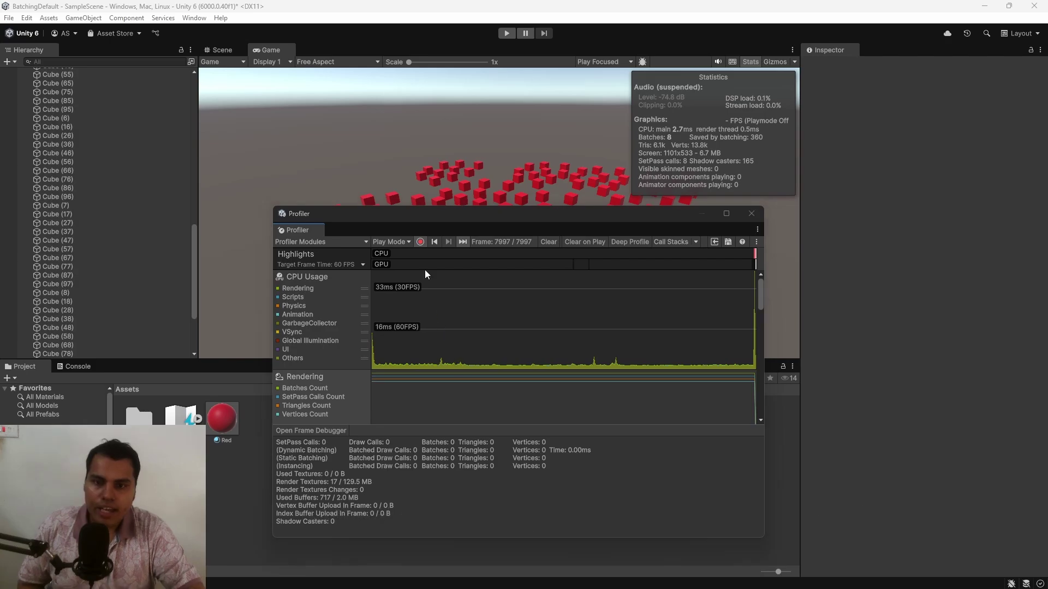
left_click(507, 33)
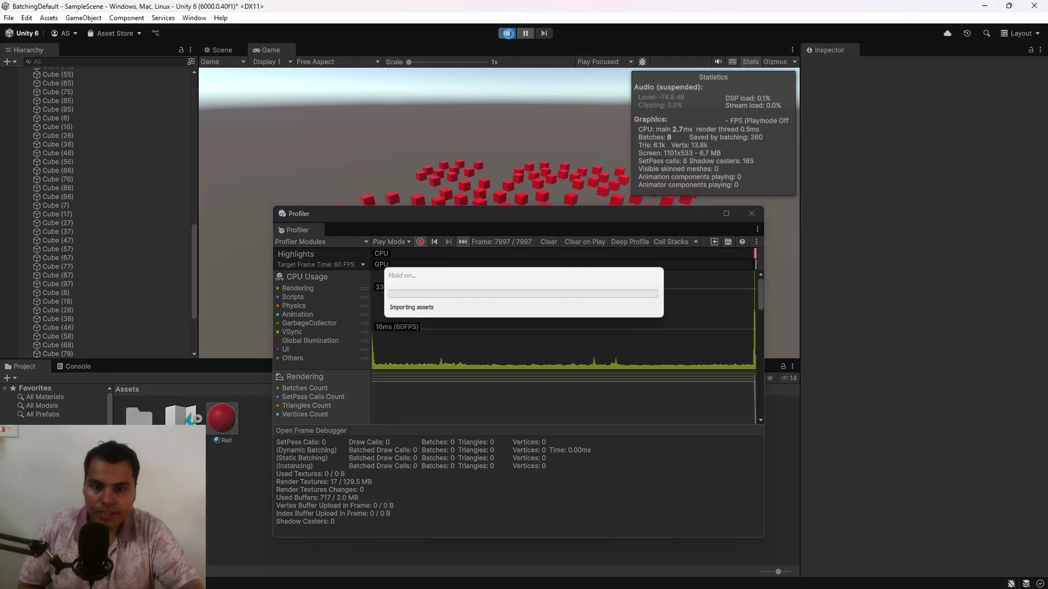
Select a recorded Profiler frame and examine the Rendering module's Dynamic Batching draw calls alongside the Game view statistics
left_click(610, 318)
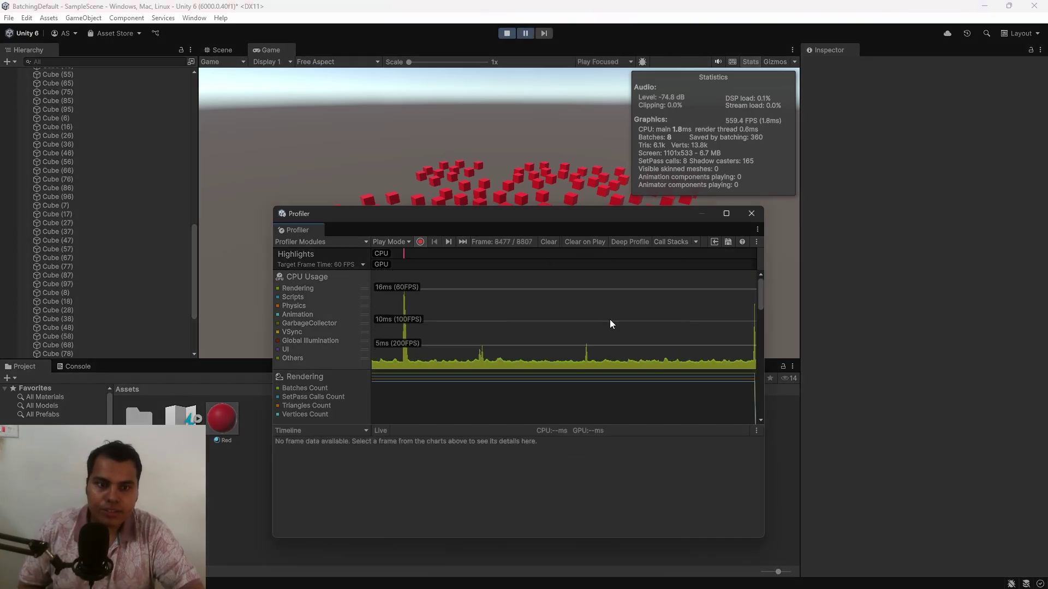
left_click(337, 390)
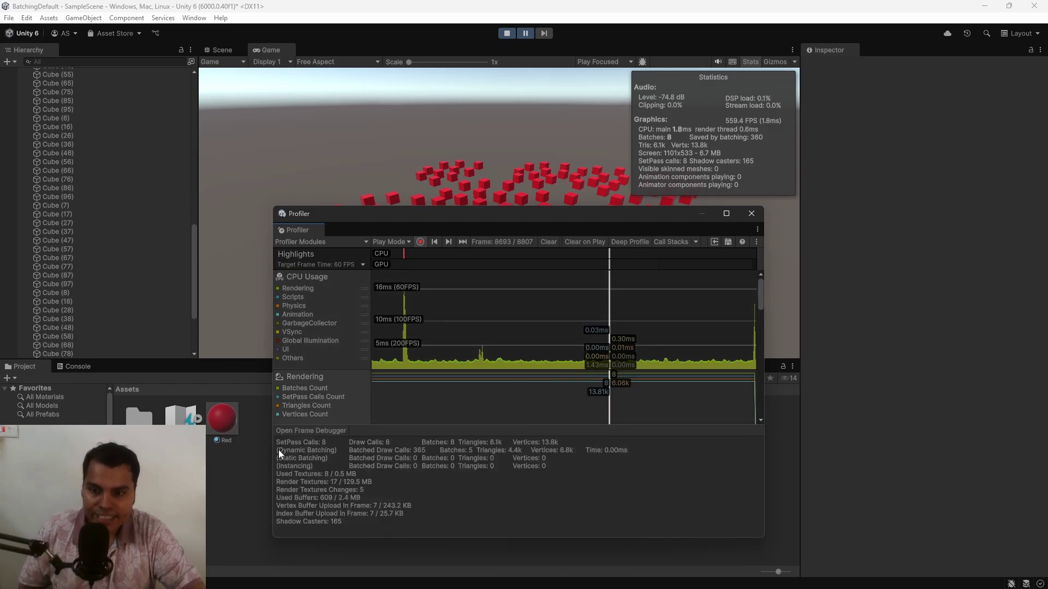
left_click_drag(279, 450, 346, 451)
left_click(406, 451)
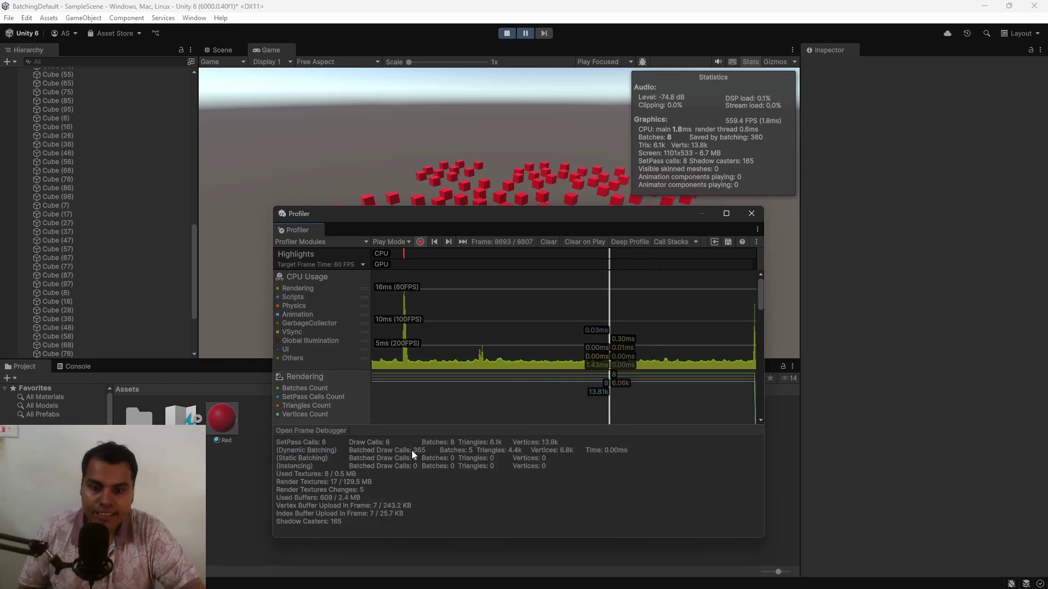
left_click_drag(411, 451, 424, 450)
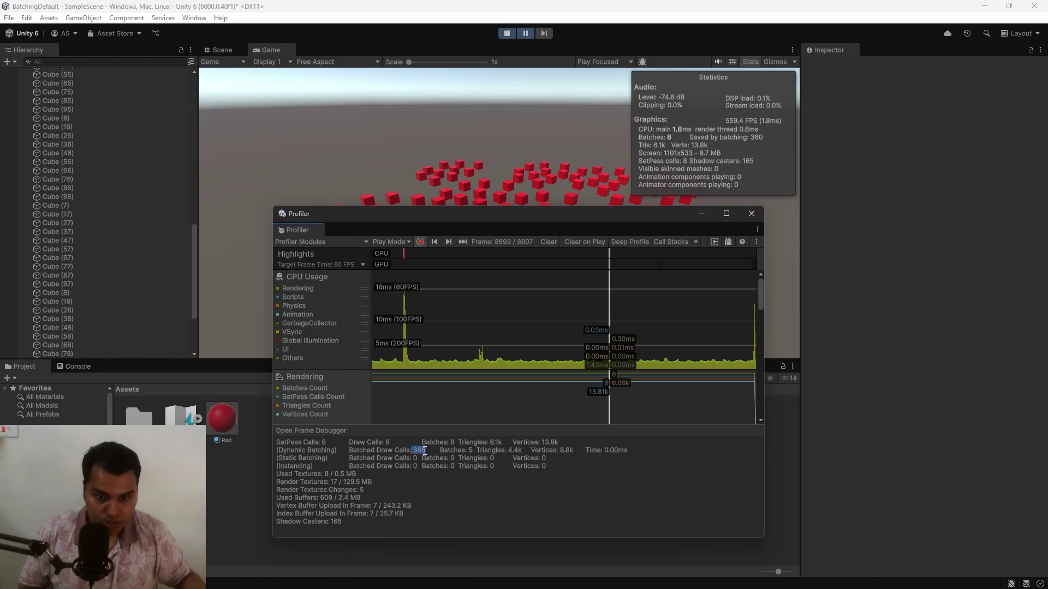
left_click_drag(492, 214, 634, 398)
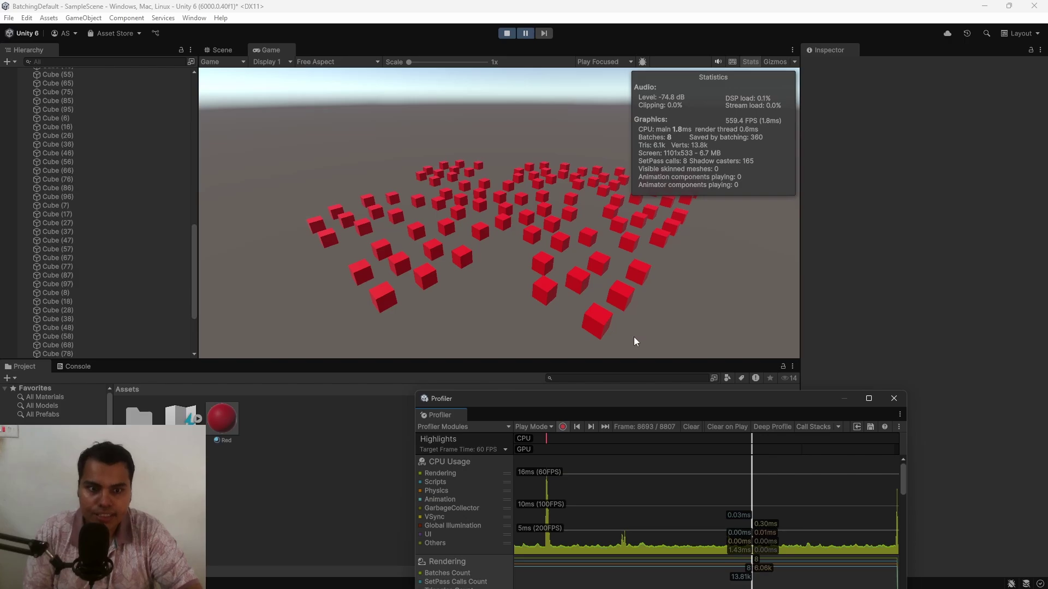
left_click_drag(644, 406, 496, 189)
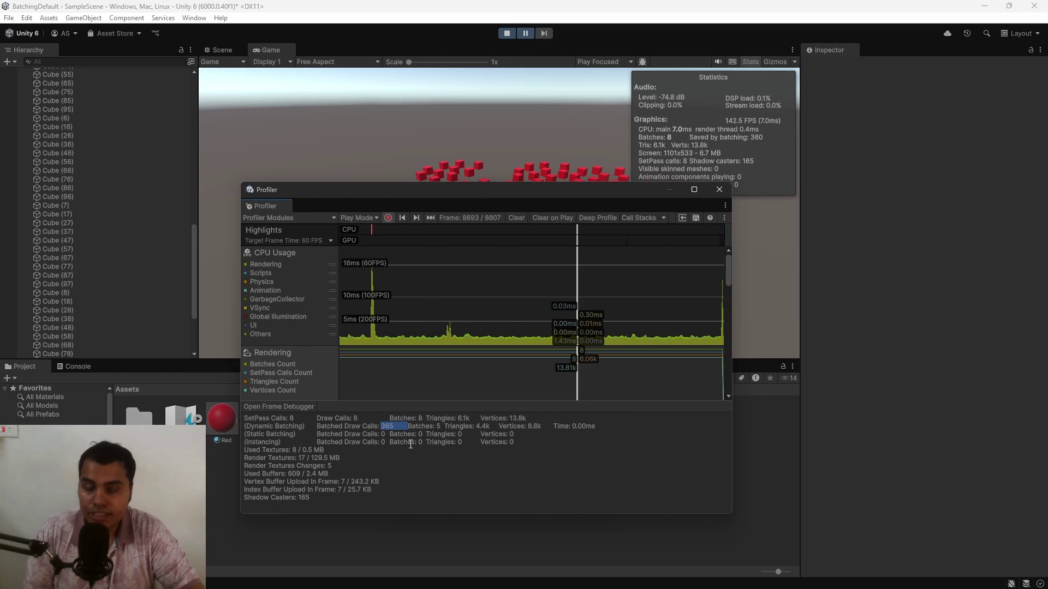
Switch to the Paint batching sketch, draw a green tick above the CPU truck, and undo it
key("alt+Tab")
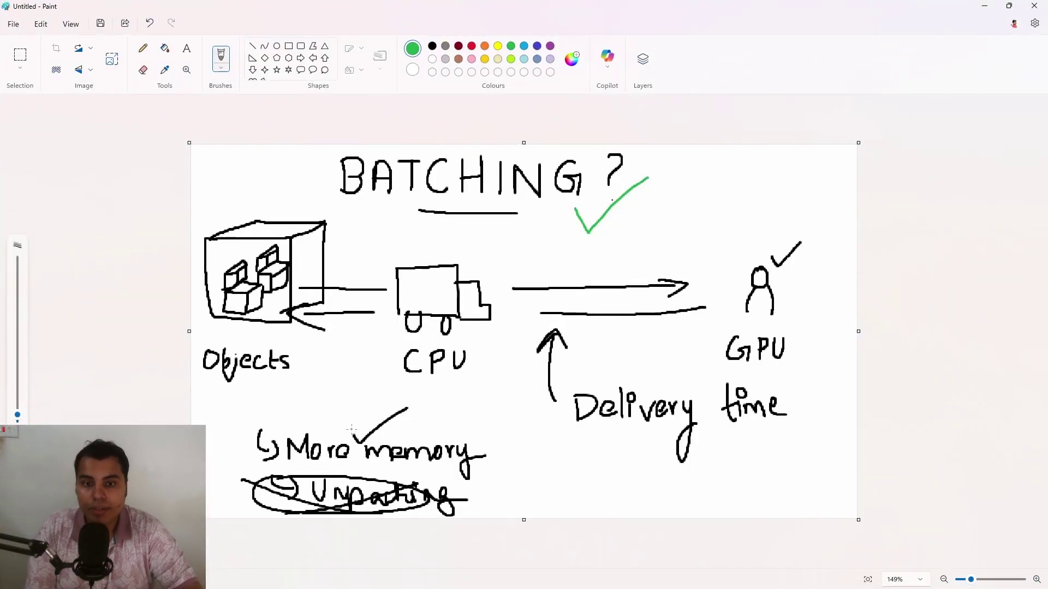
mouse_move(400, 258)
left_mouse_down()
mouse_move(406, 266)
mouse_move(440, 239)
left_mouse_up()
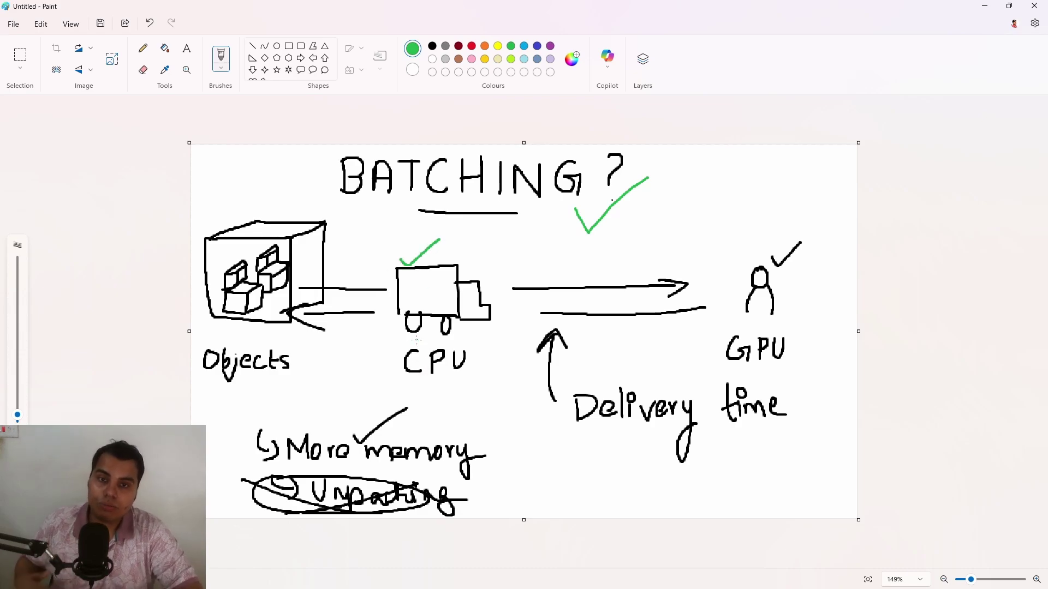
key("ctrl+z")
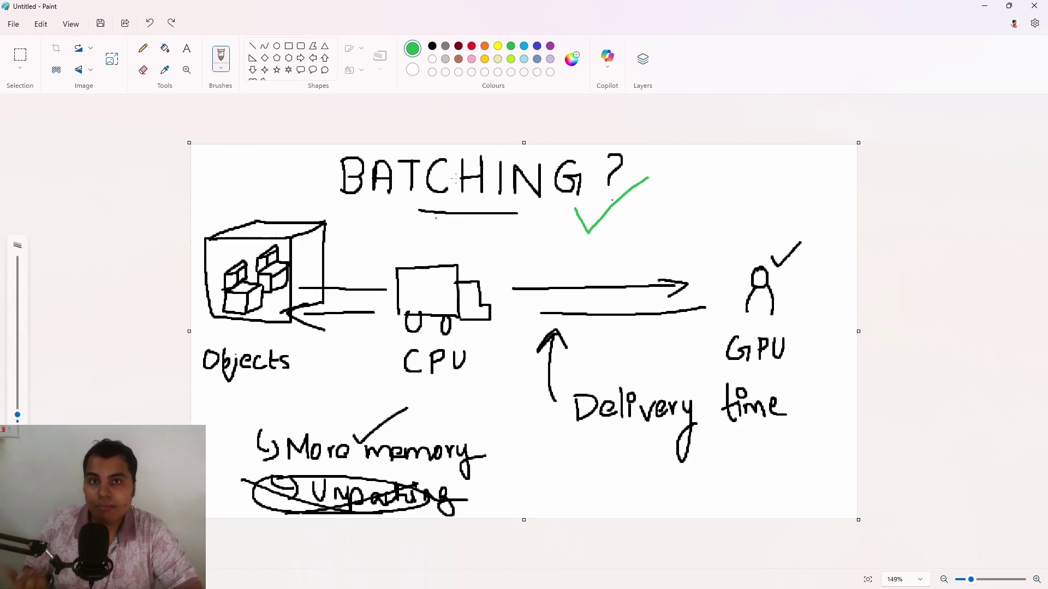
left_click(463, 46)
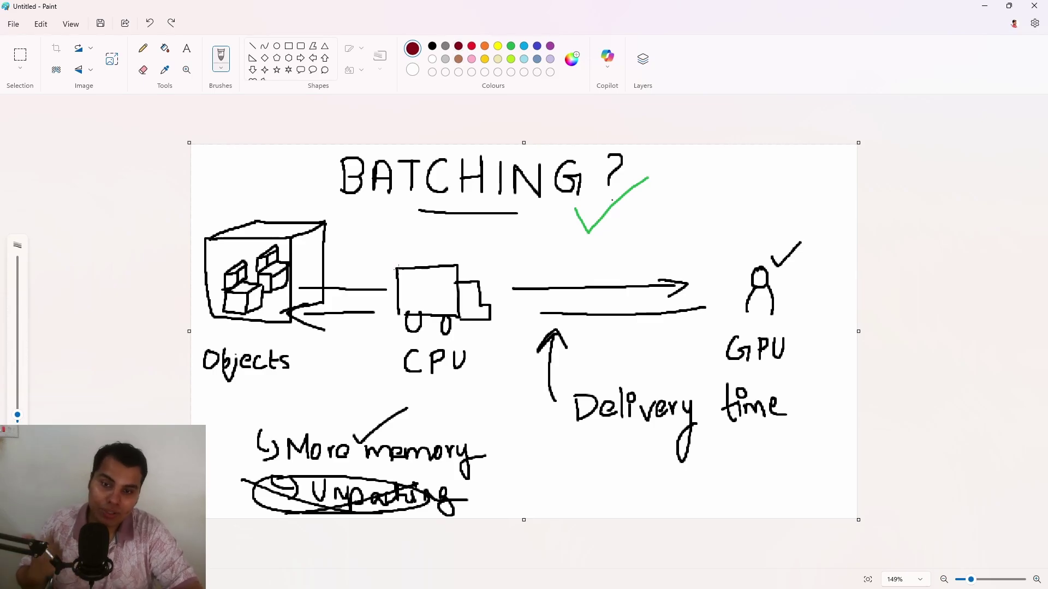
Switch back to Unity and inspect the draw event under RenderForward.RenderLoopJob in the dynamically batched frame's Drawing pass
key("alt+Tab")
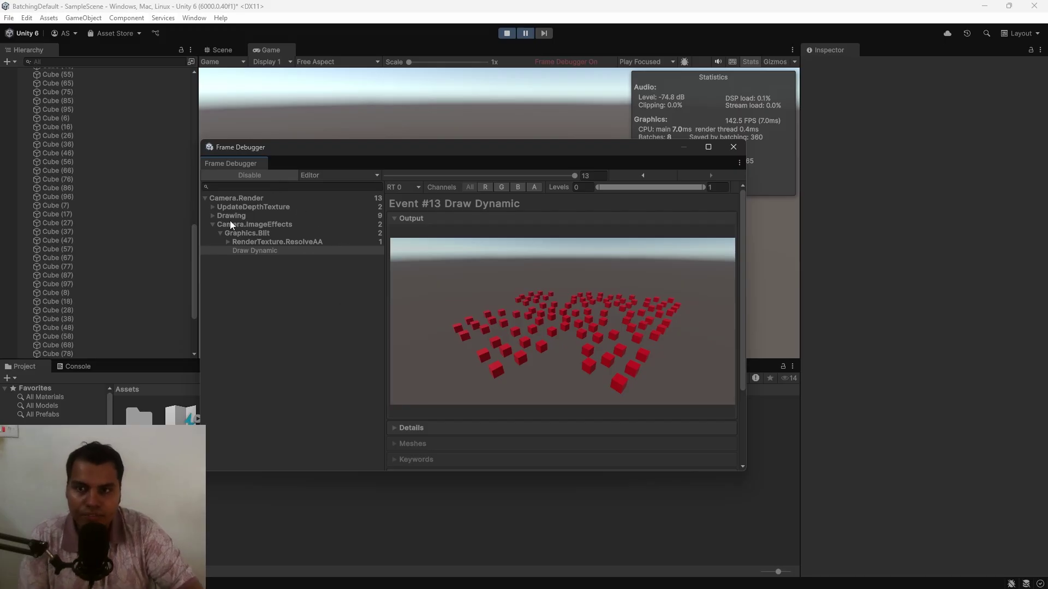
left_click(213, 225)
left_click(236, 198)
left_click(212, 215)
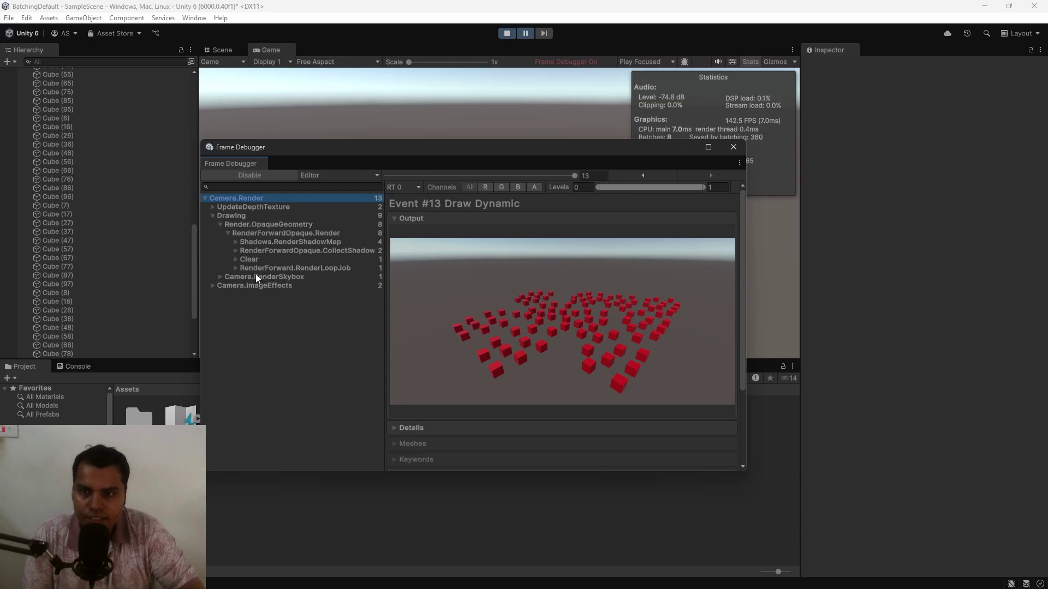
left_click(234, 268)
left_click(286, 277)
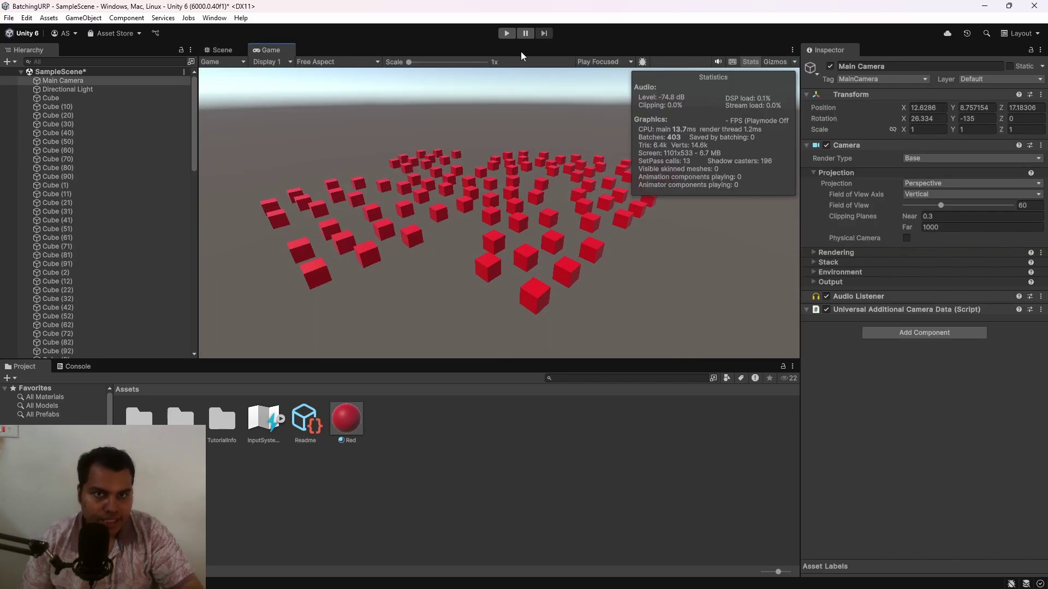
Check the URP scene's statistics in play mode, and capture a play-mode frame with the Frame Debugger
left_click(506, 33)
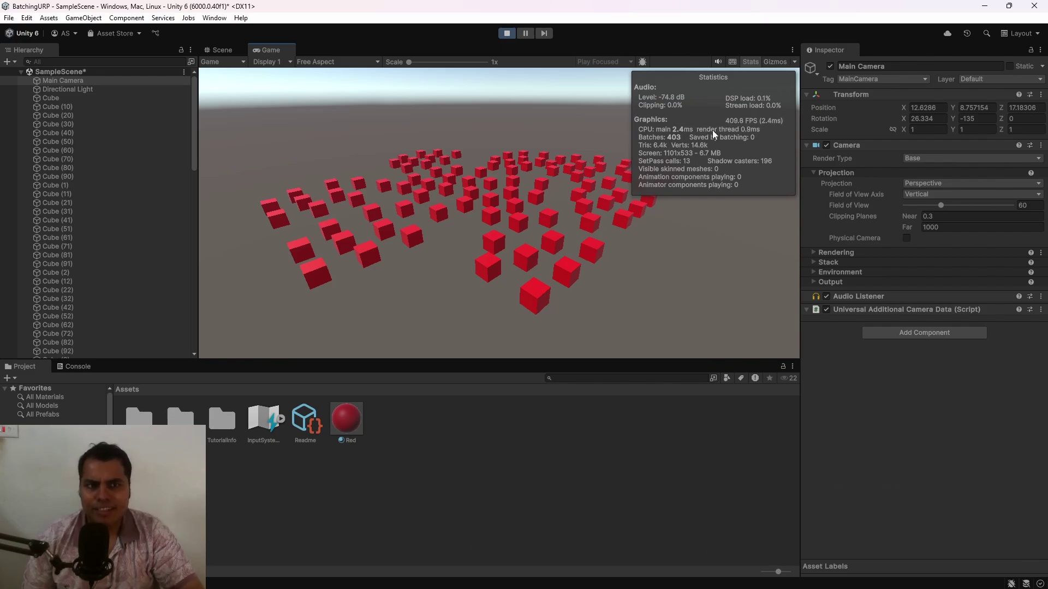
left_click(507, 34)
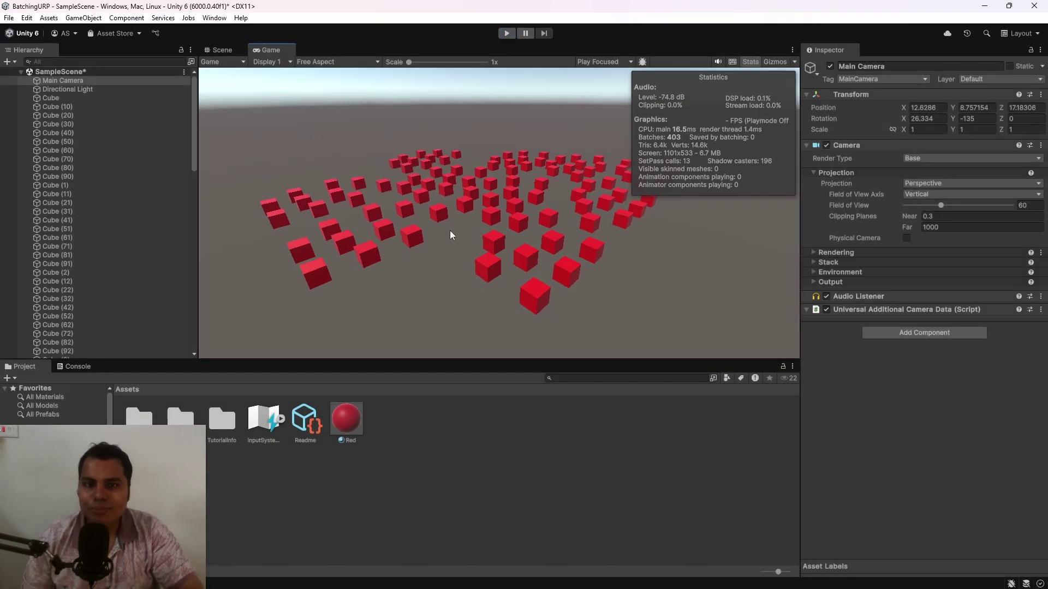
left_click(223, 21)
mouse_move(330, 270)
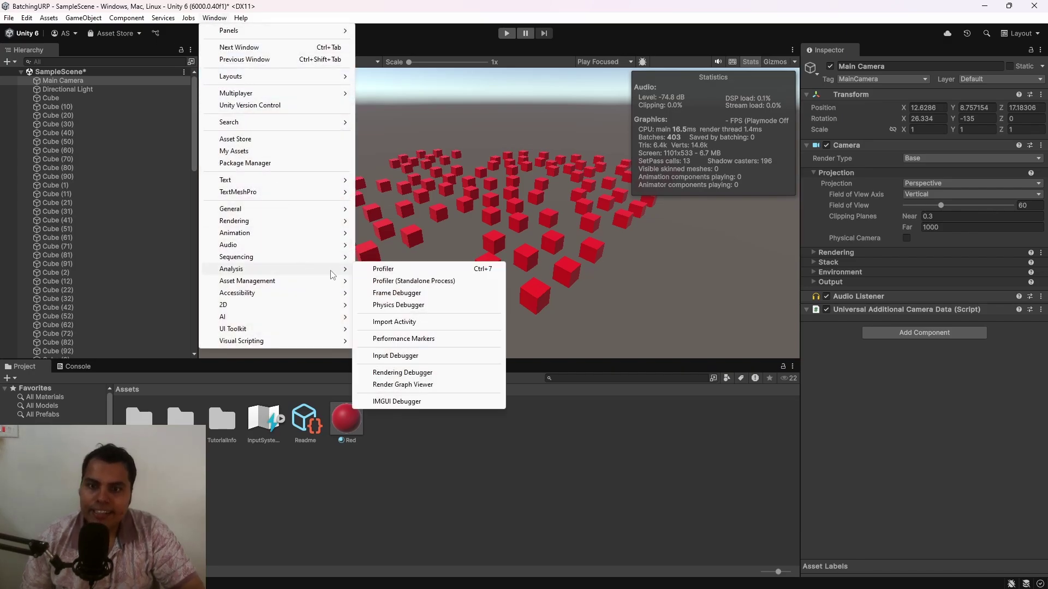
left_click(394, 293)
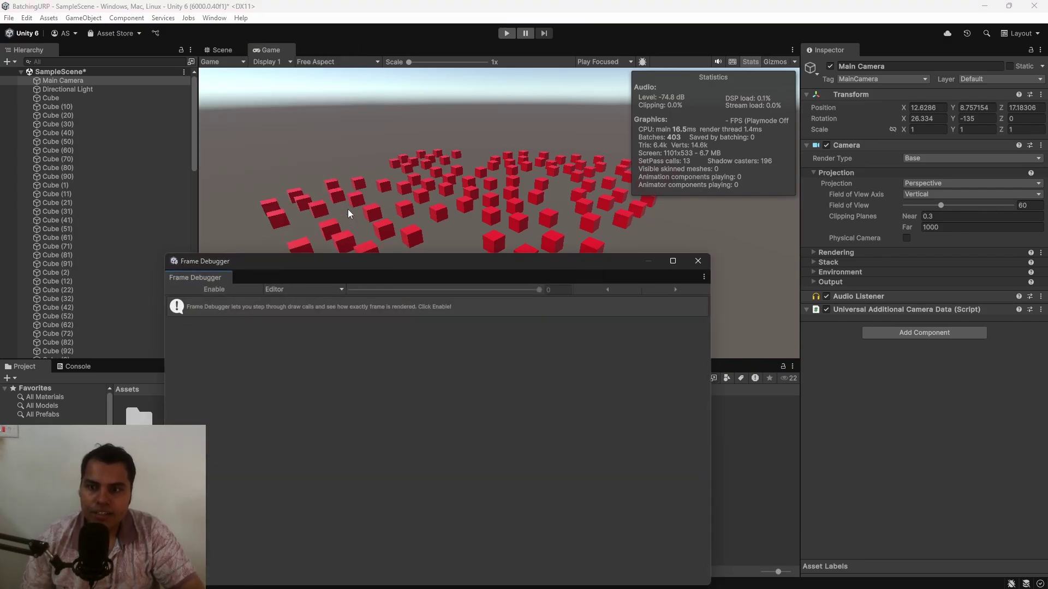
key("ctrl+p")
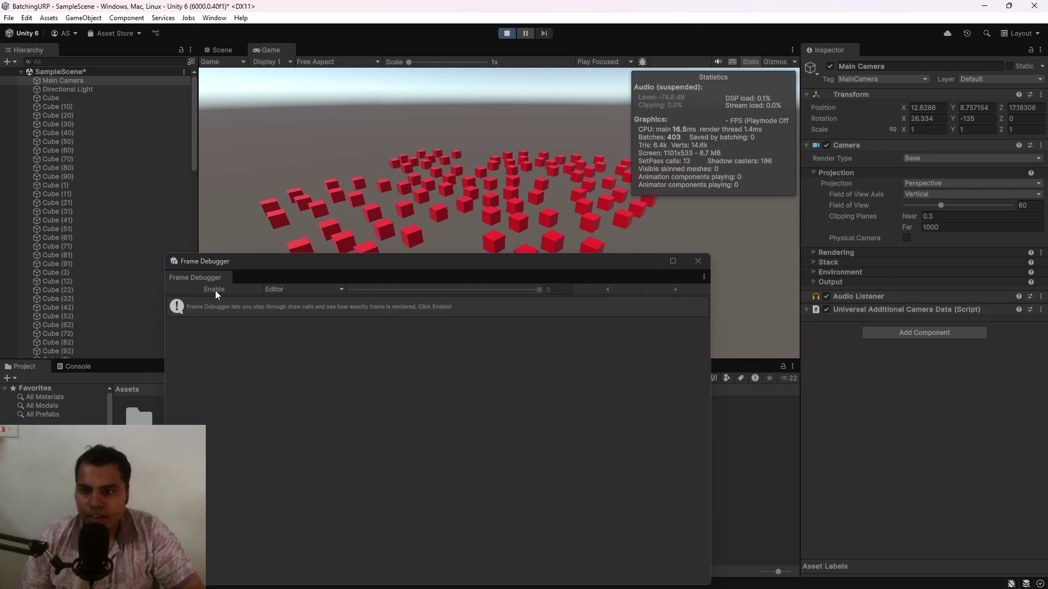
left_click(214, 291)
left_click_drag(321, 268, 293, 185)
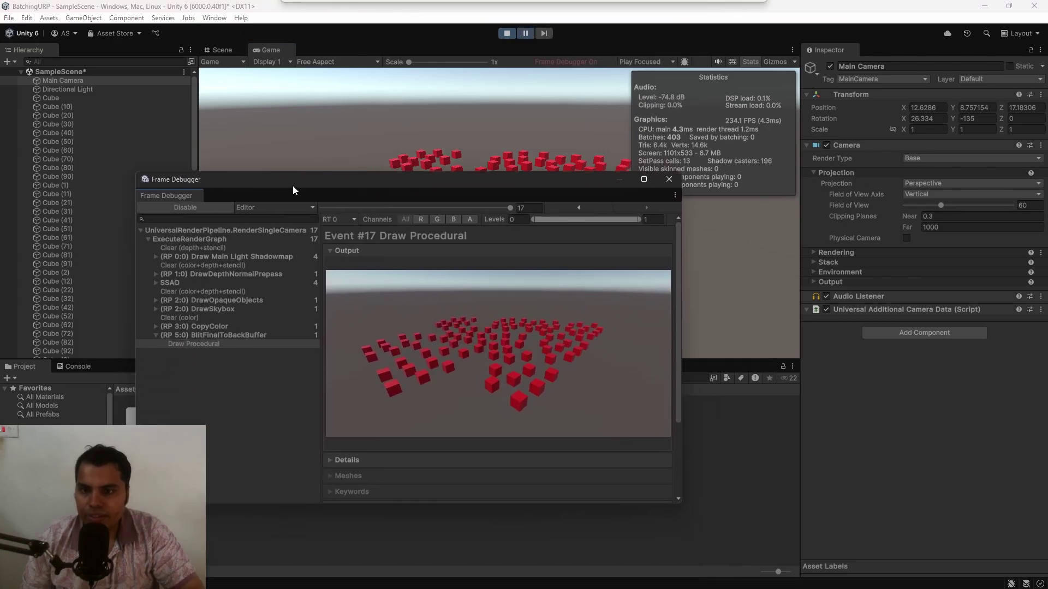
Inspect the Clear events and the Draw Main Light Shadowmap pass of the captured URP frame in the Frame Debugger
left_click(290, 231)
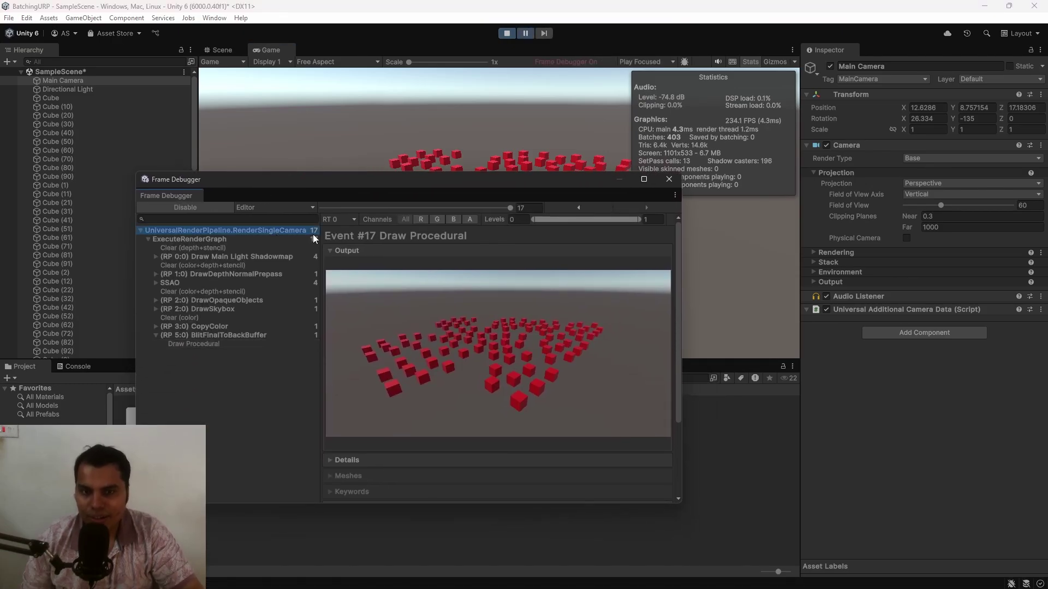
left_click(211, 265)
left_click(156, 257)
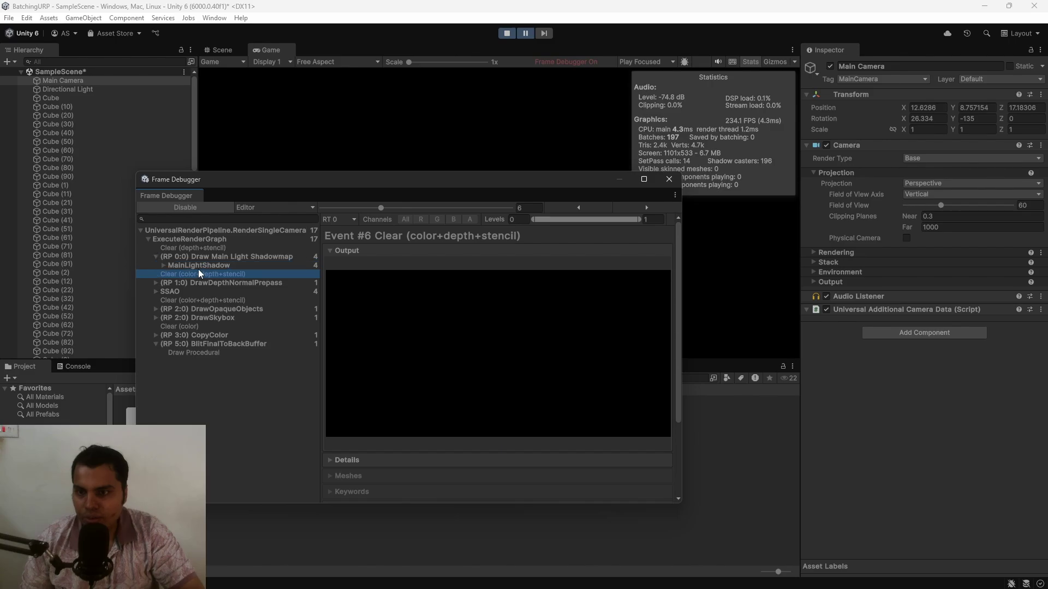
left_click(211, 266)
left_click(156, 256)
Step through the DrawDepthNormalPrepass and SSAO passes, and inspect the SRP Batch event under DrawOpaqueObjects
left_click(155, 273)
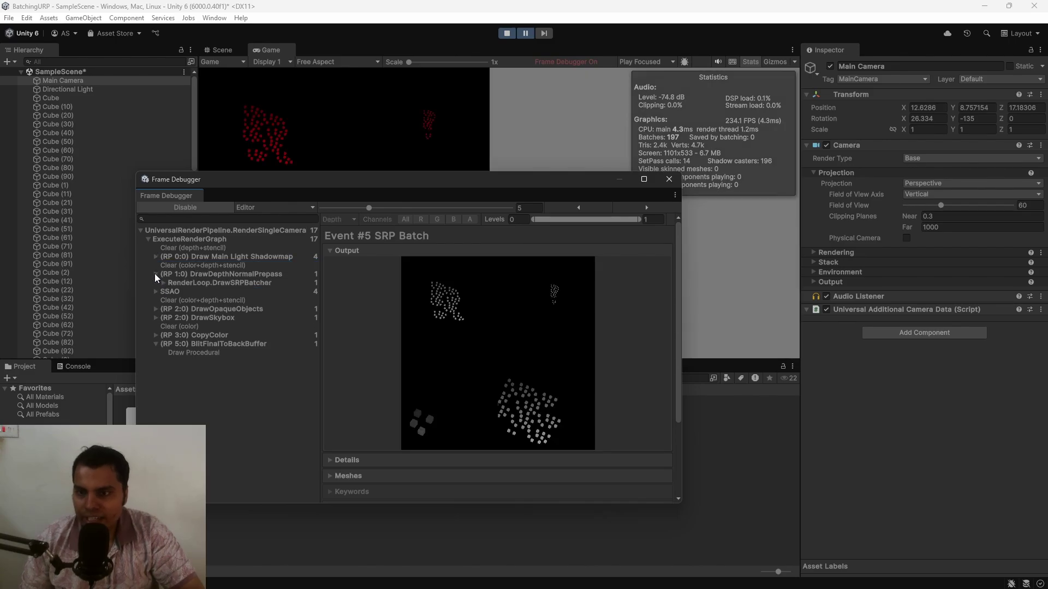
left_click(155, 300)
left_click(208, 328)
key("Down")
key("Down")
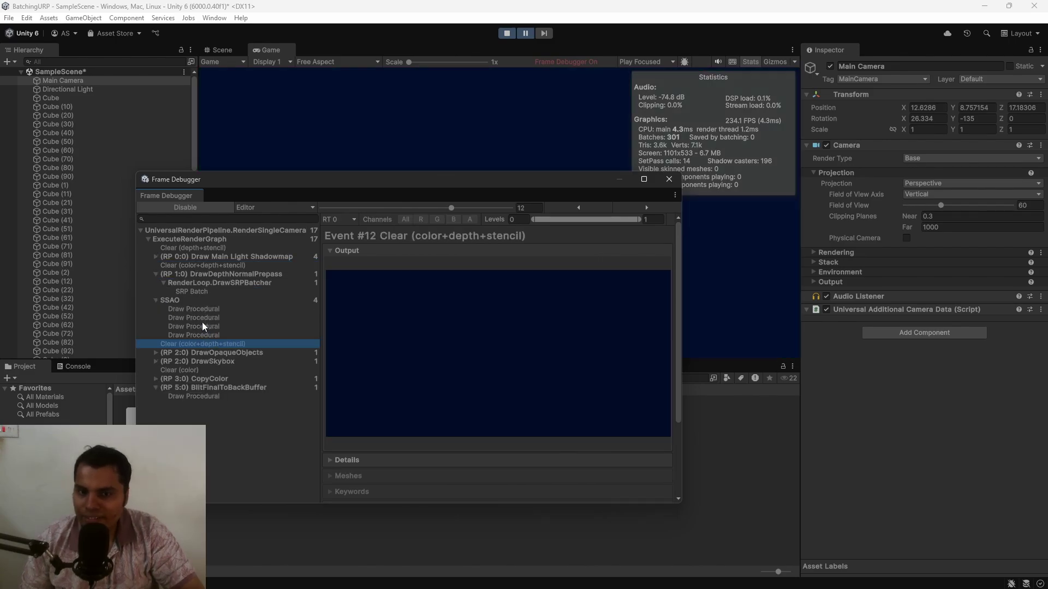
left_click(155, 353)
left_click(191, 370)
Compare the SRP Batch event with the Game view statistics, then close the Frame Debugger and exit play mode
left_click_drag(601, 180, 556, 229)
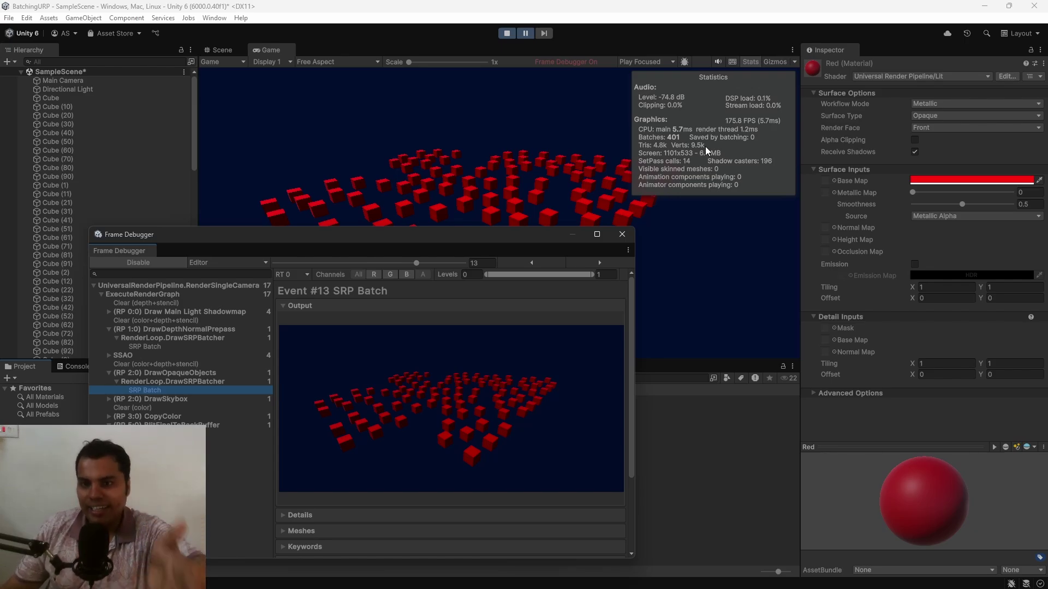
left_click_drag(327, 234, 355, 184)
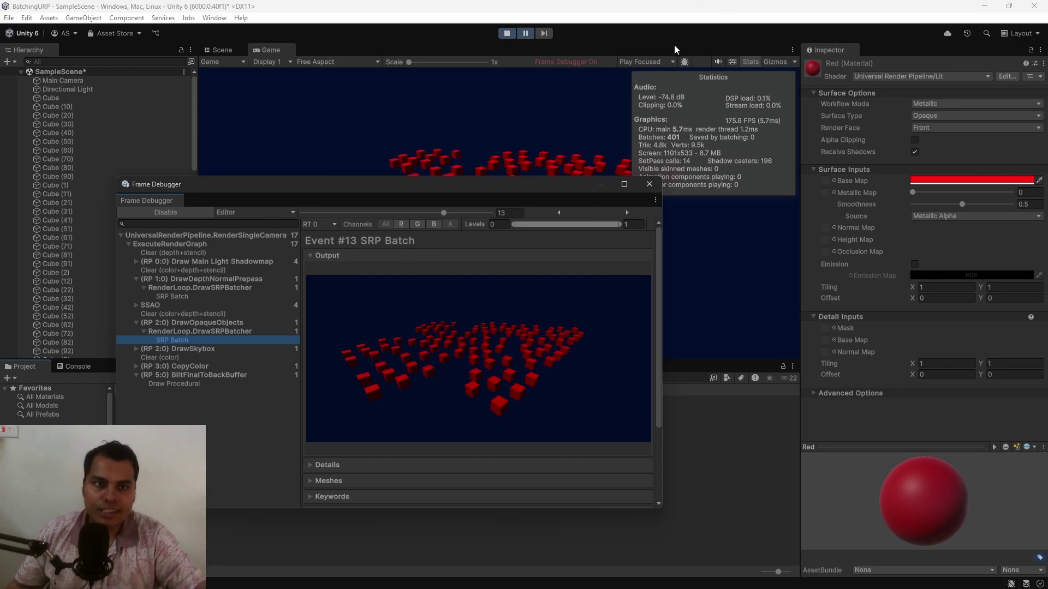
left_click(736, 153)
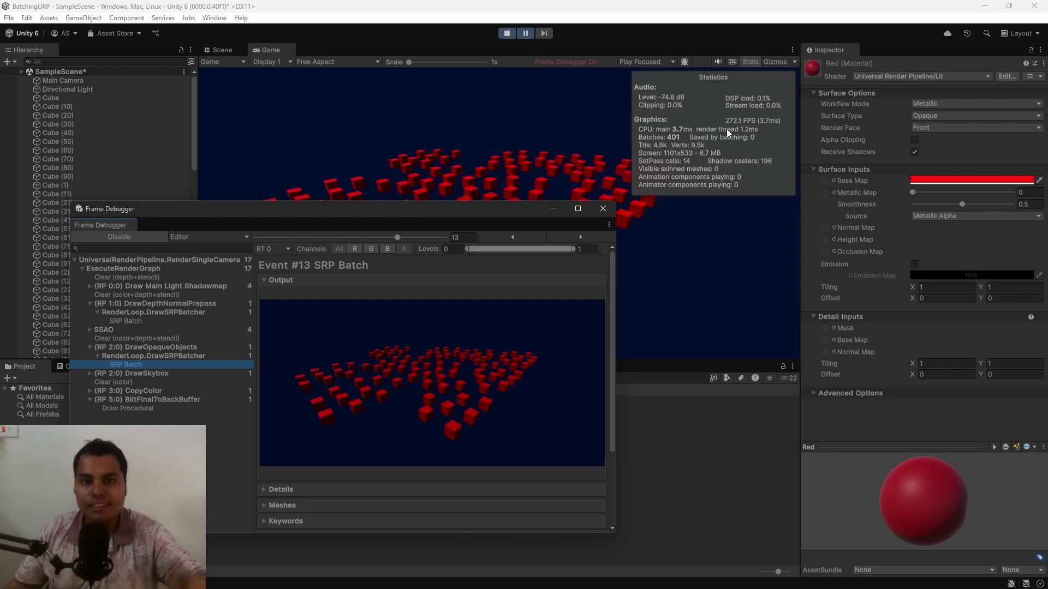
left_click(602, 208)
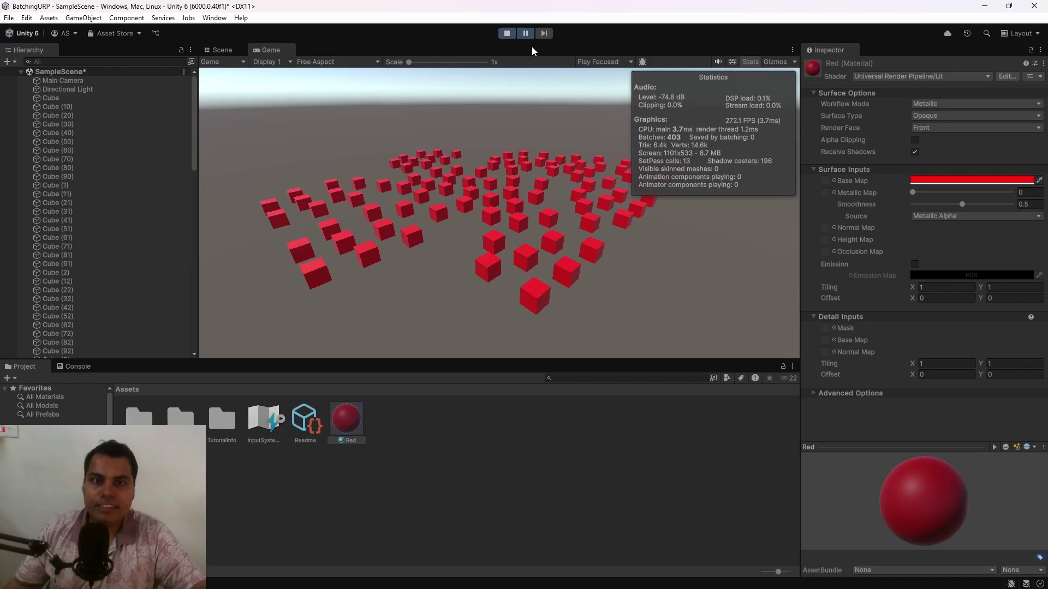
left_click(506, 34)
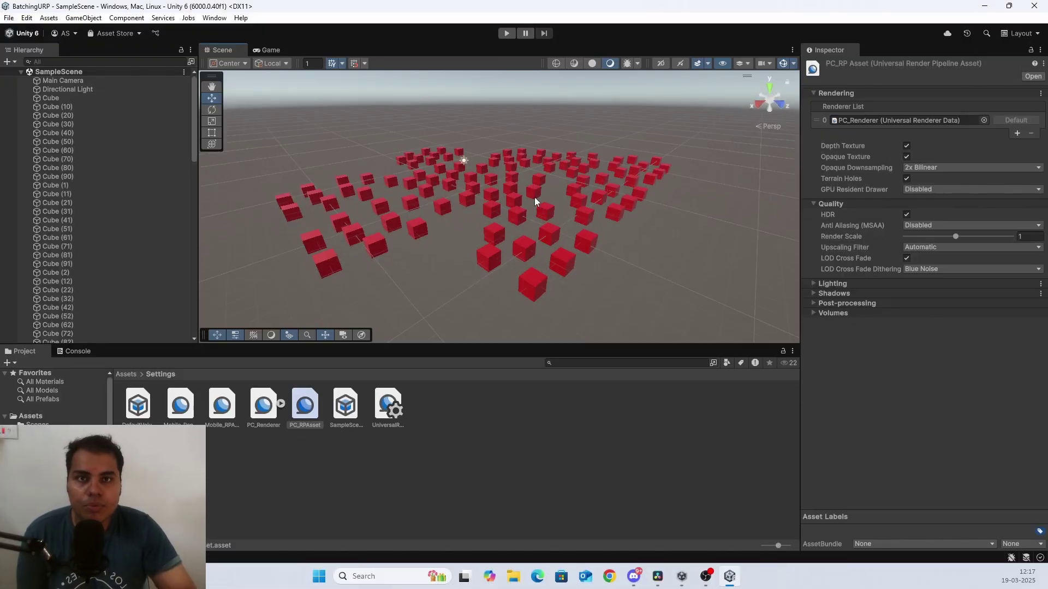
With PC_RPAsset selected, set Advanced Properties to All Visible in the Graphics preferences
left_click(469, 382)
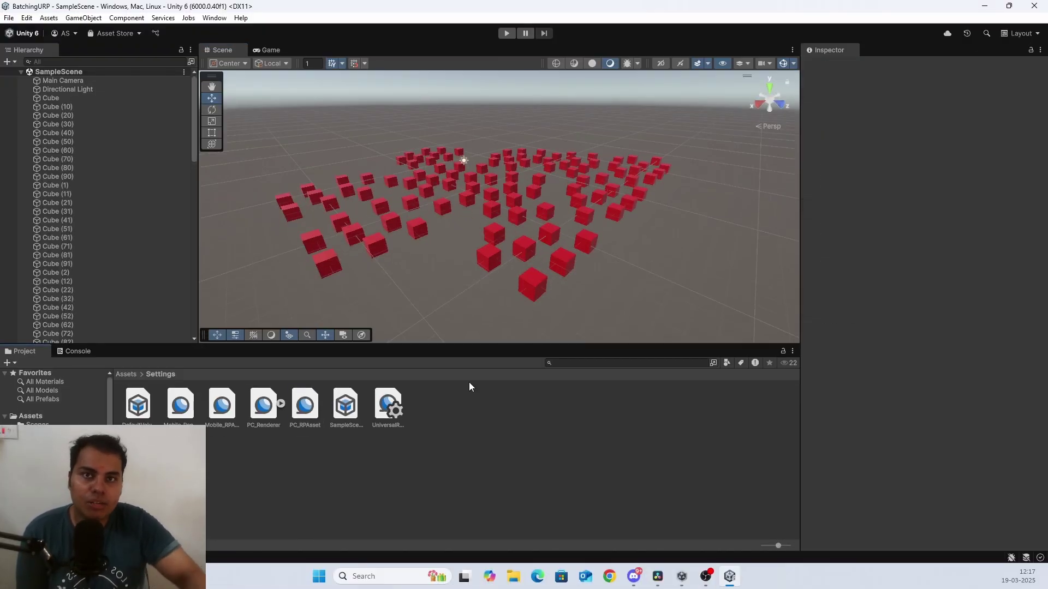
left_click(305, 405)
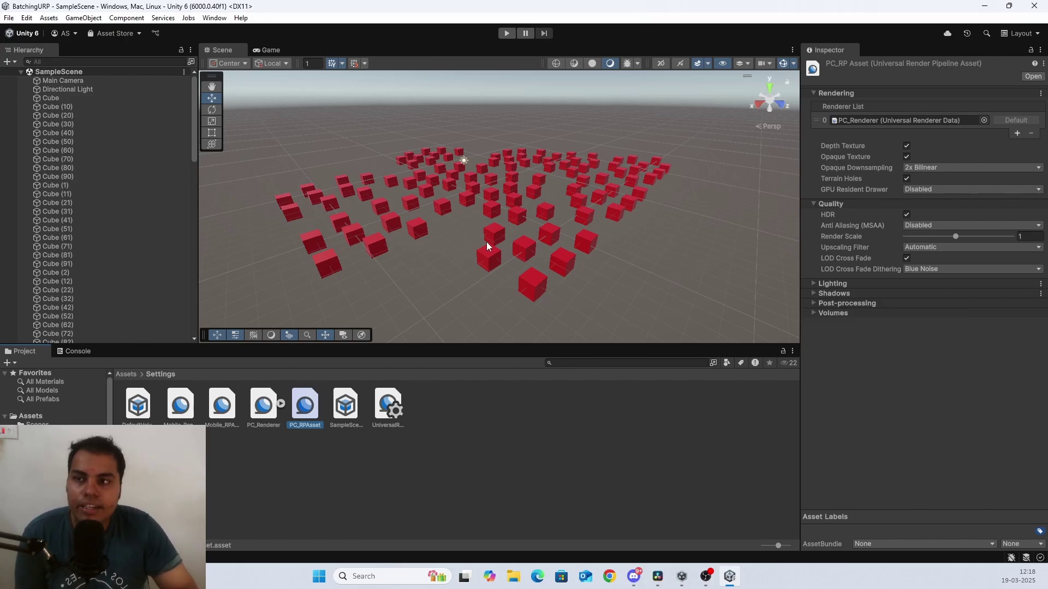
left_click(27, 18)
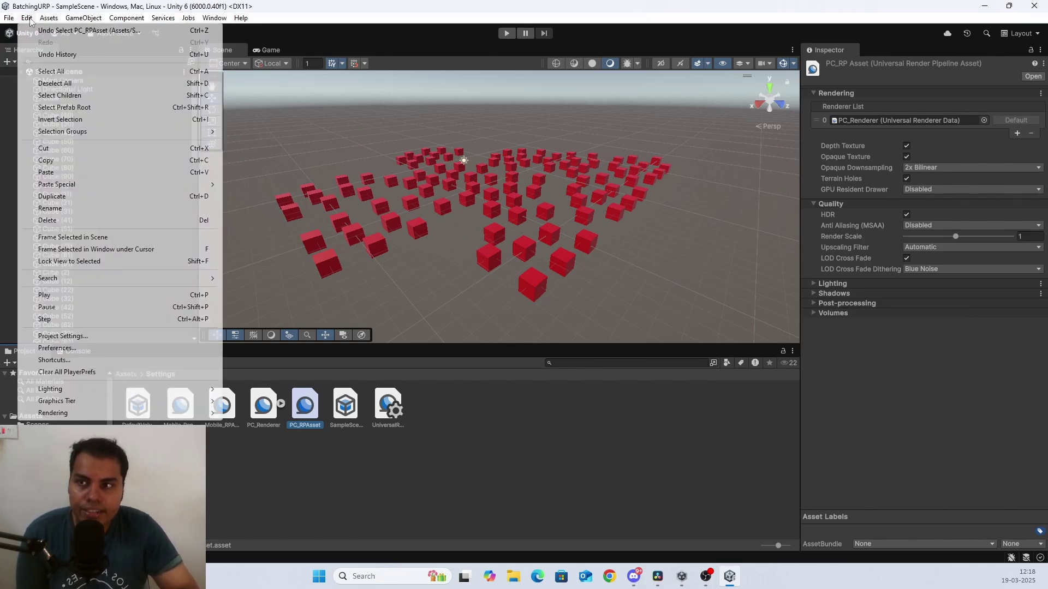
left_click(57, 348)
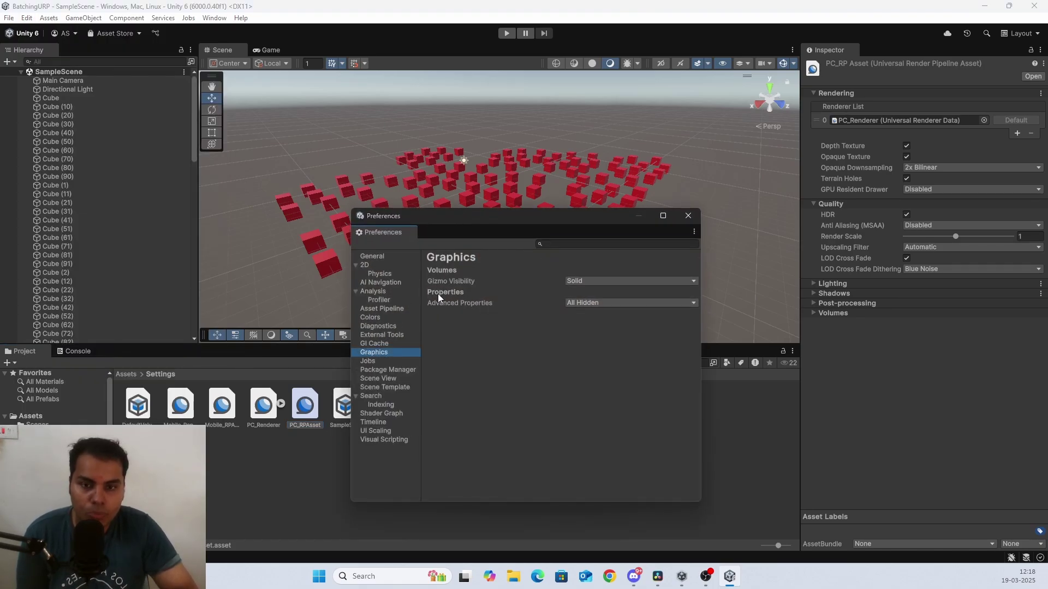
left_click(587, 303)
left_click(600, 316)
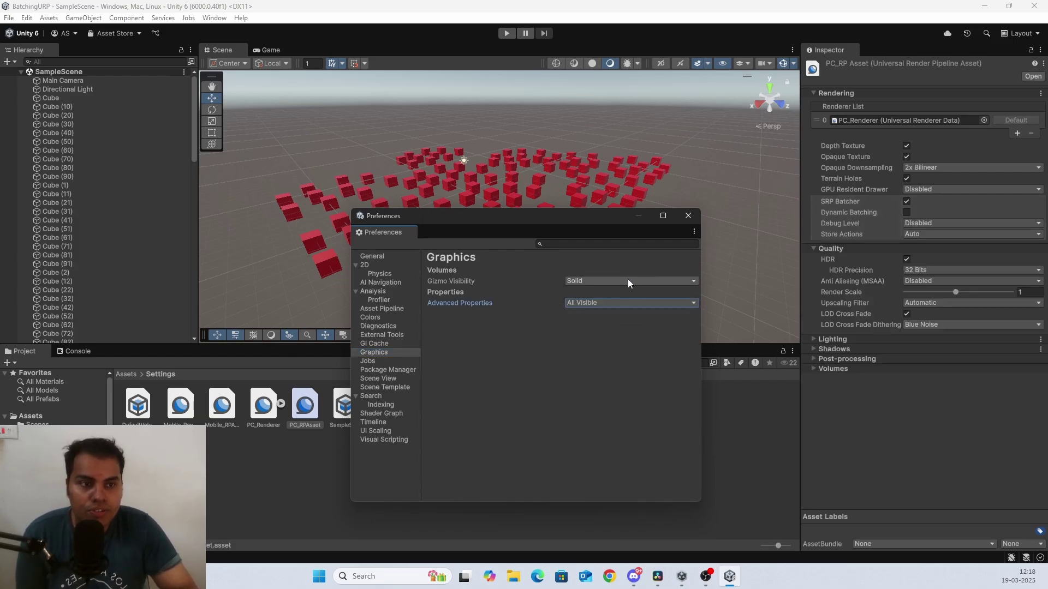
left_click(688, 217)
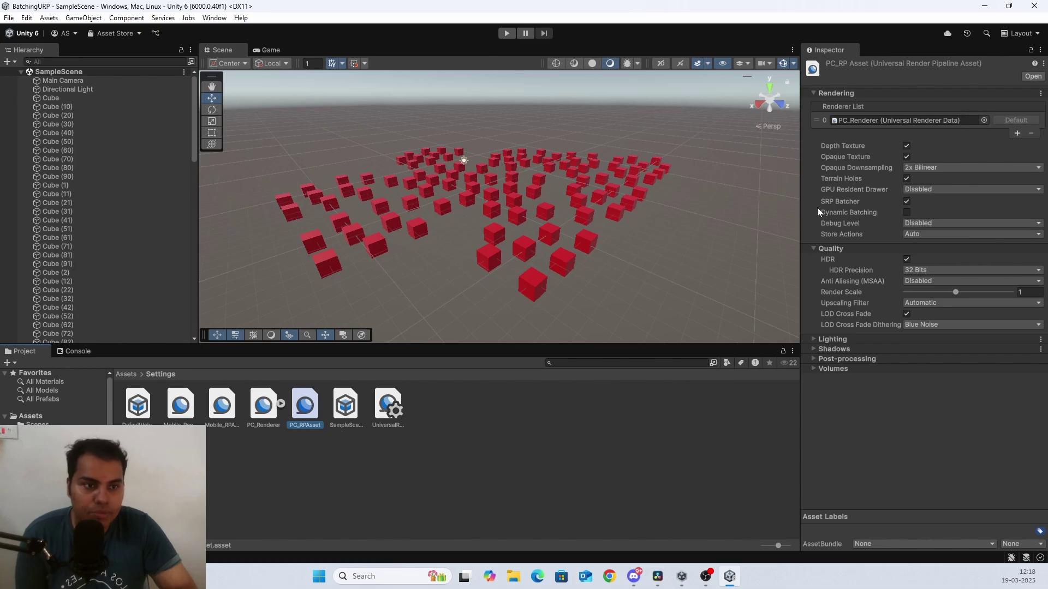
Disable SRP Batcher on PC_RPAsset and capture a play-mode frame with the Frame Debugger
left_click(907, 202)
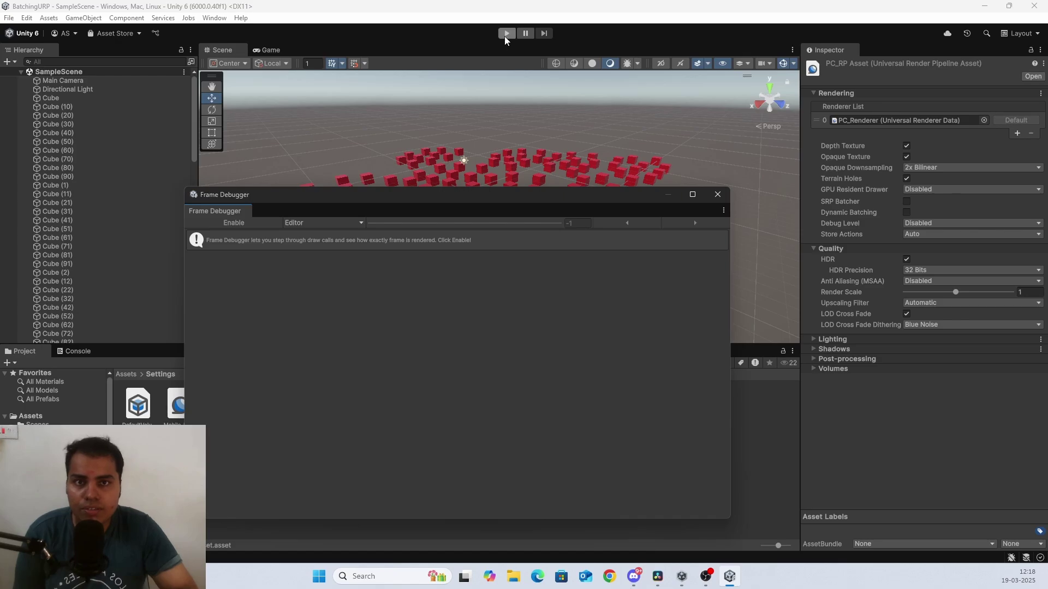
left_click(507, 34)
left_click(250, 226)
left_click(322, 246)
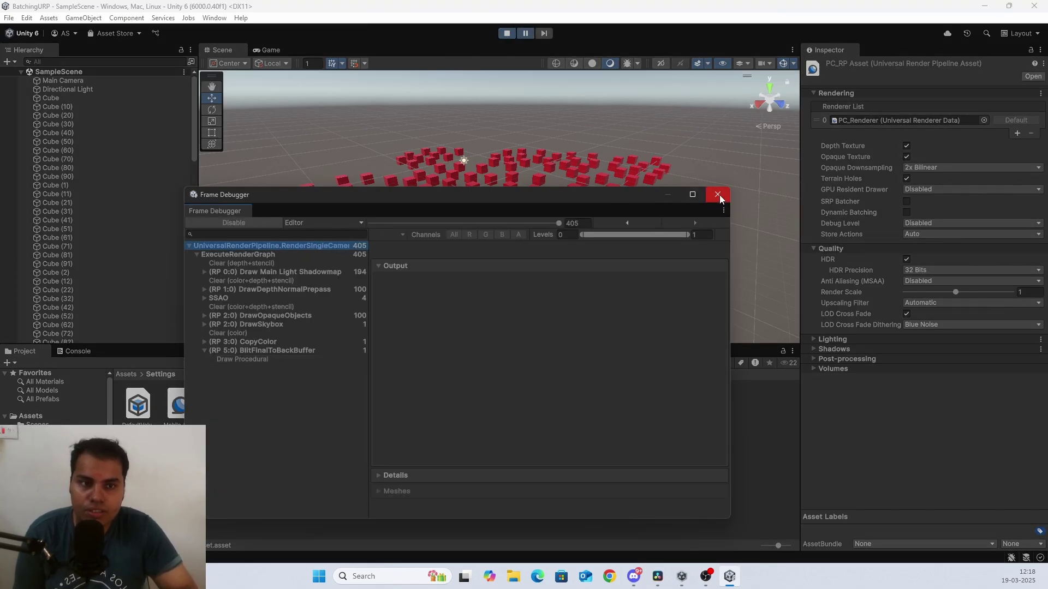
Re-enable SRP Batcher on PC_RPAsset, capture a new play-mode frame with the Frame Debugger, and close the debugger after comparing
left_click(906, 202)
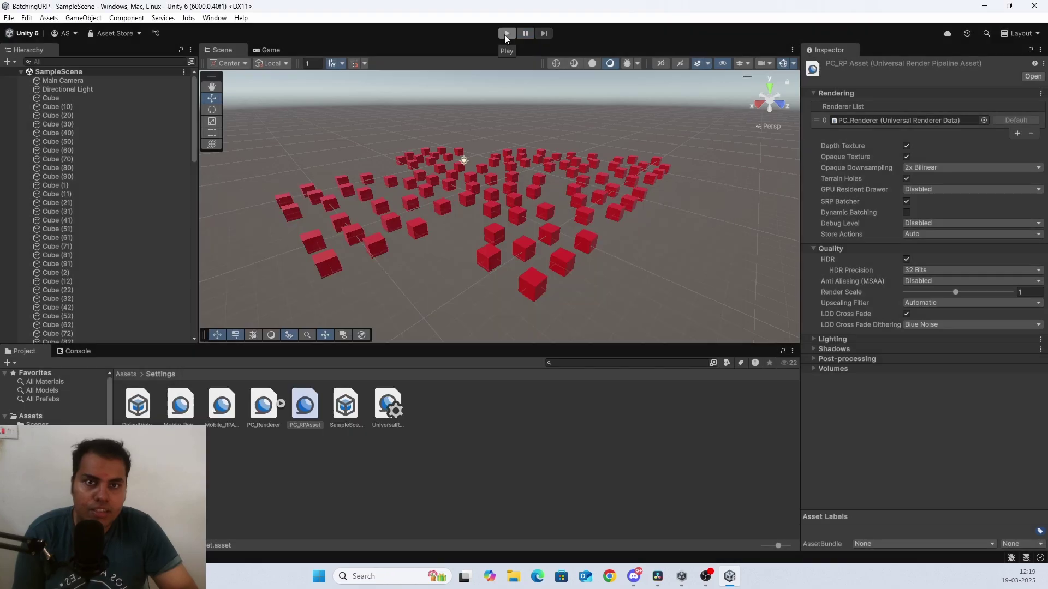
left_click(214, 18)
mouse_move(232, 269)
left_click(423, 294)
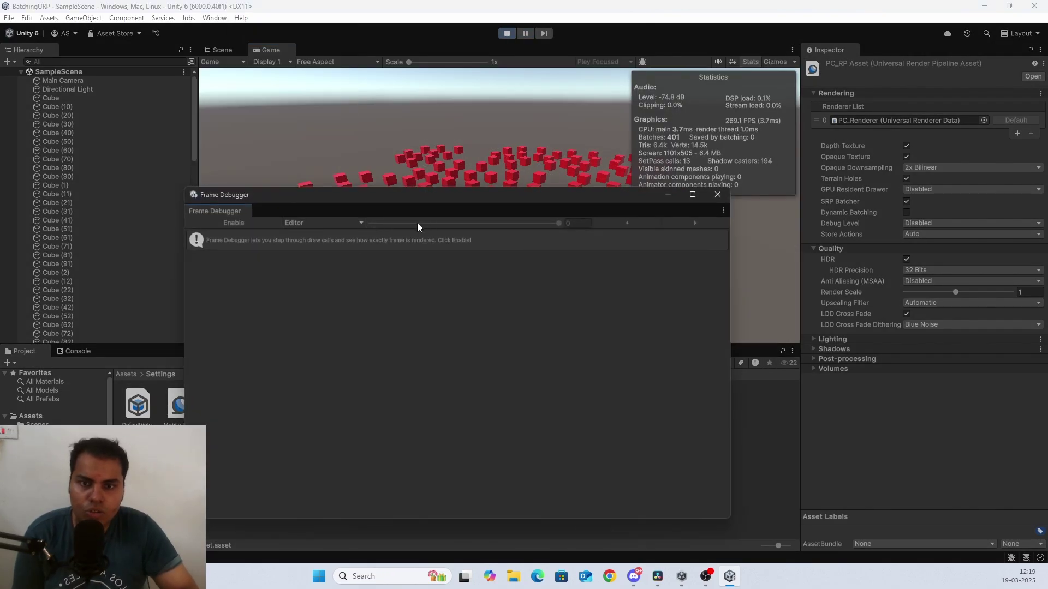
left_click(254, 221)
left_click(363, 246)
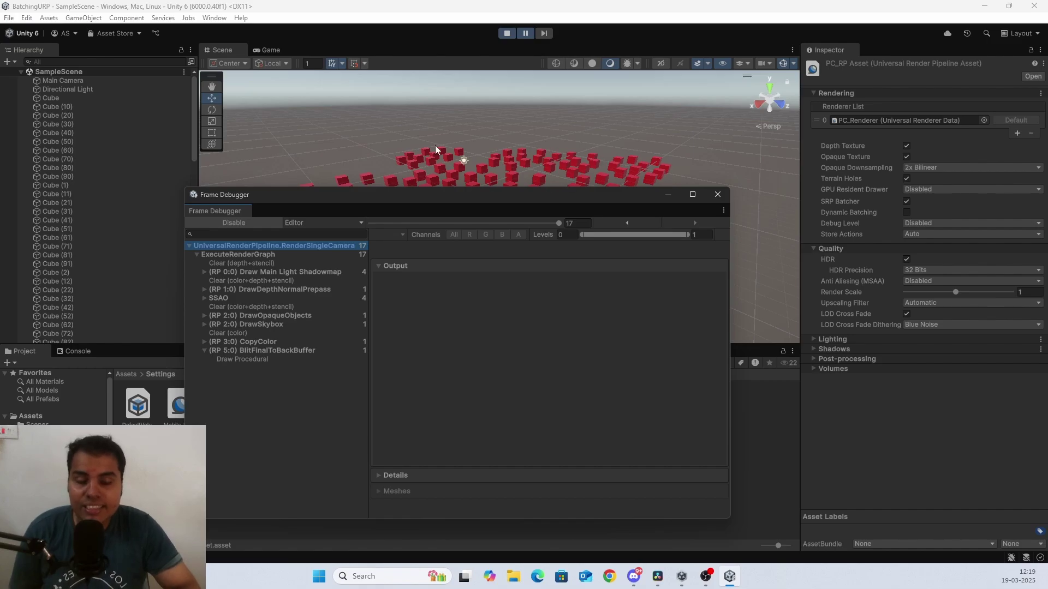
left_click_drag(533, 203, 504, 282)
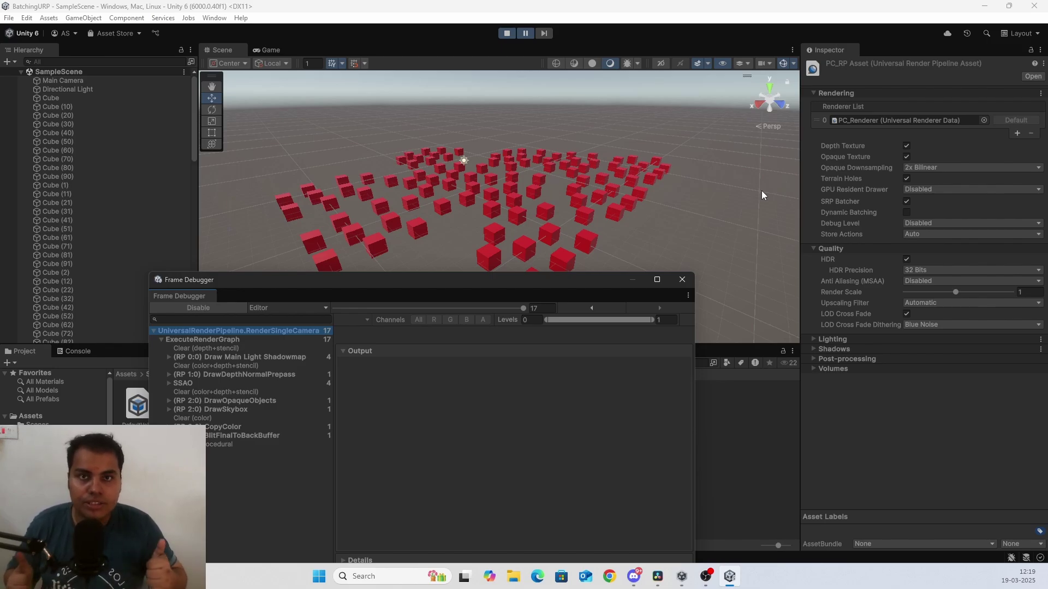
left_click(682, 280)
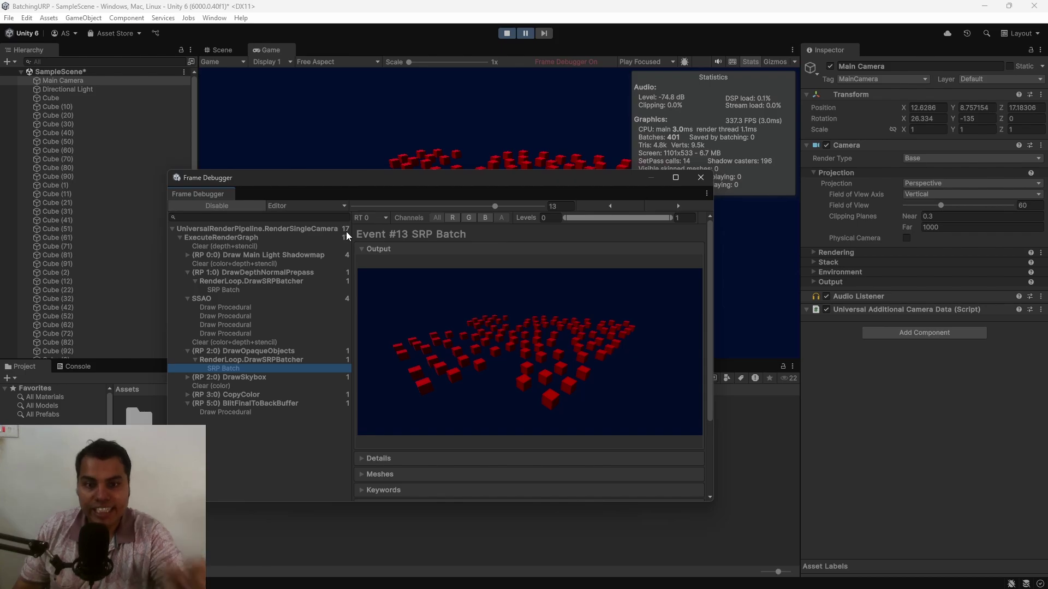
Move the Frame Debugger off the Assets folder and examine the Red material's shader alongside the SRP Batch event
left_click_drag(361, 178, 344, 187)
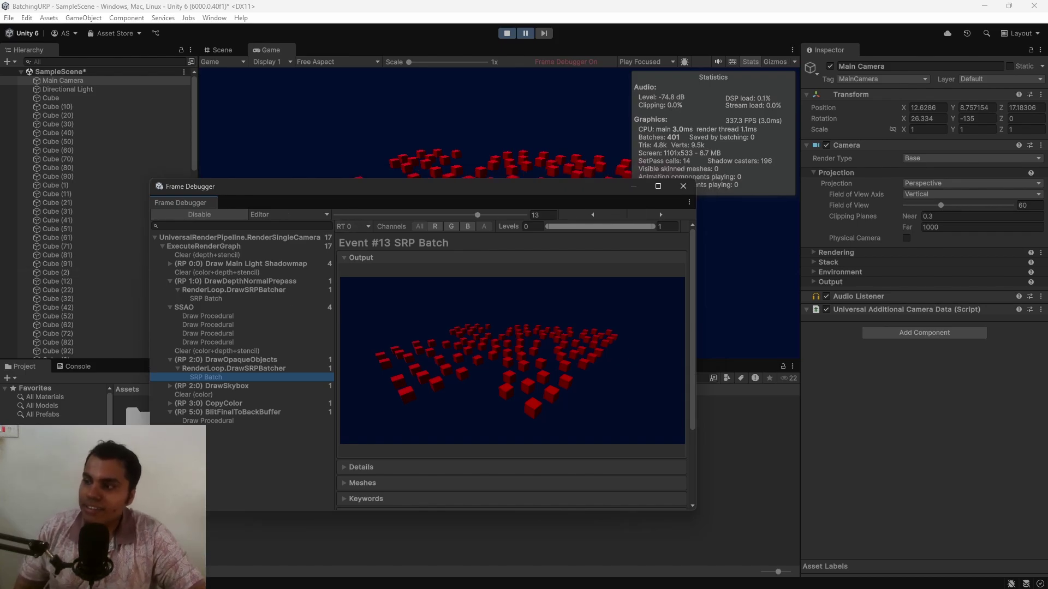
left_click(217, 510)
left_click_drag(355, 195, 466, 74)
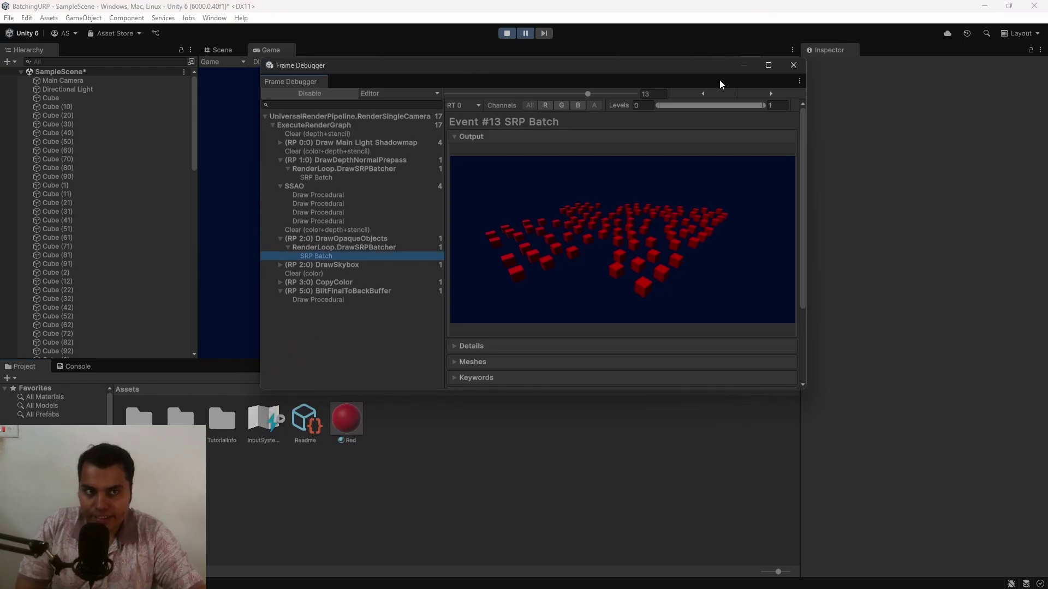
left_click(344, 424)
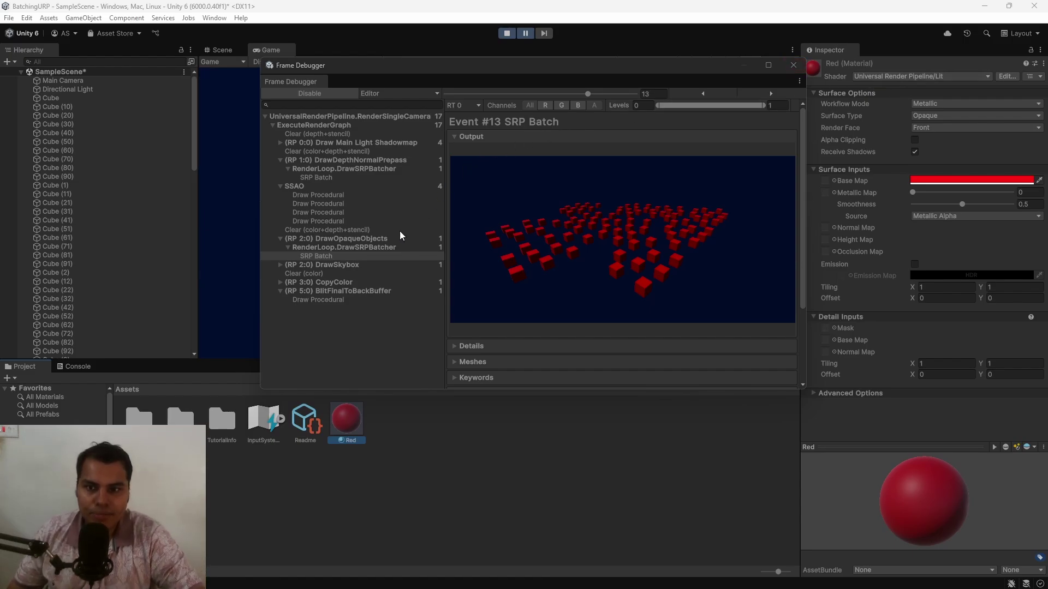
left_click(280, 188)
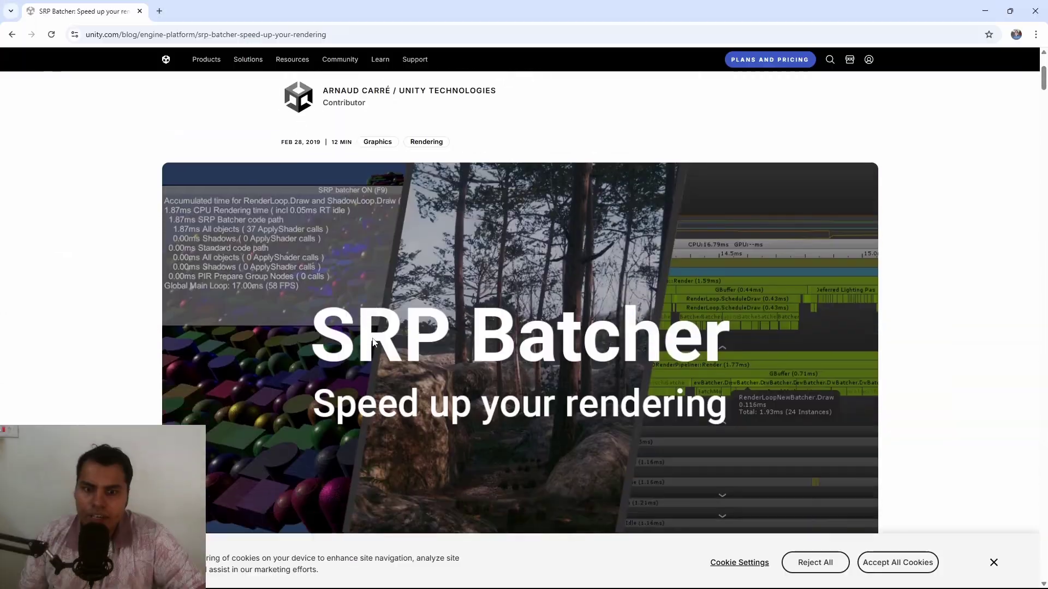
Look over the opening of Unity's blog article "SRP Batcher: Speed up your rendering" in the browser
scroll(326, 293, "up", 3)
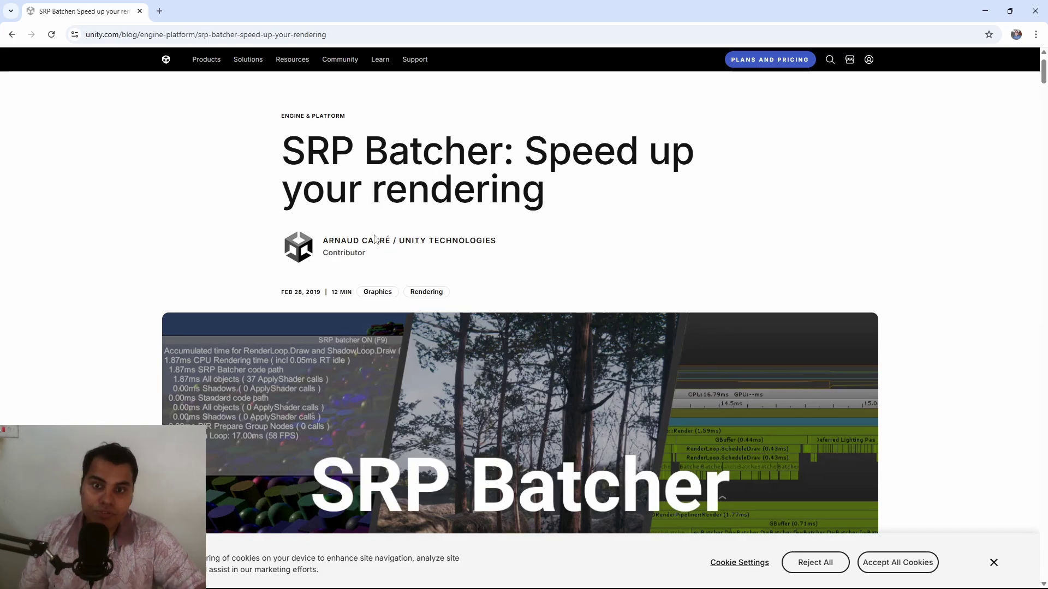
scroll(405, 315, "down", 2)
scroll(406, 315, "down", 2)
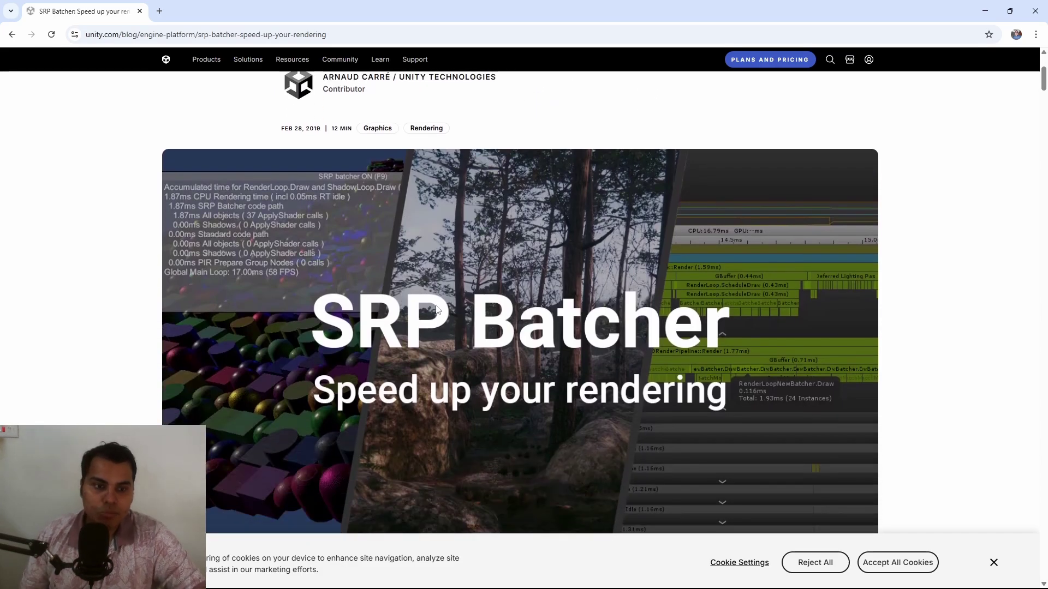
scroll(420, 298, "down", 1)
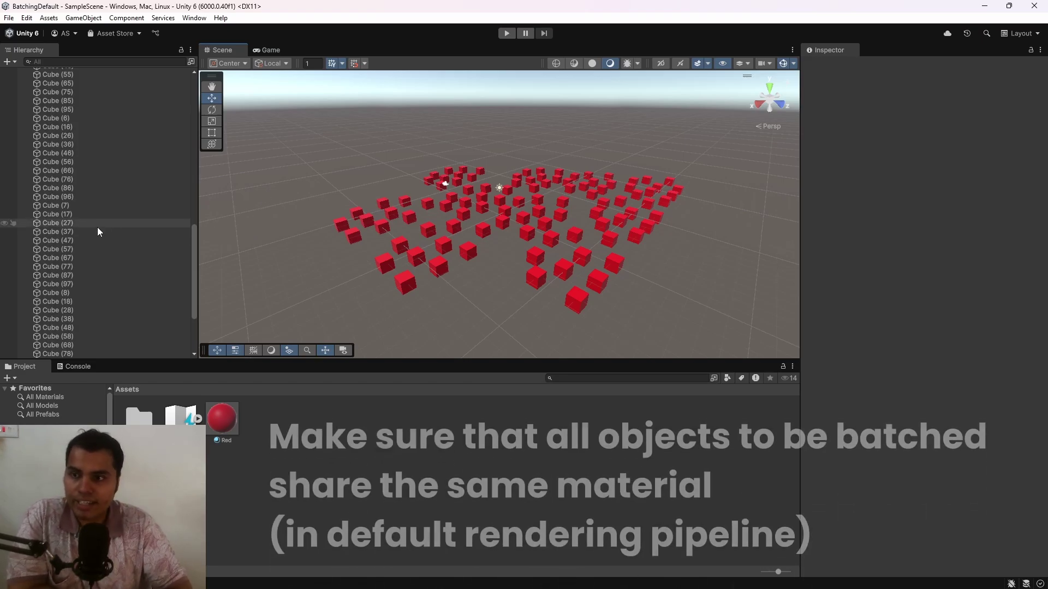
In the BatchingDefault project, examine the Red material and check the material used by one of the scene's cubes
left_click(221, 418)
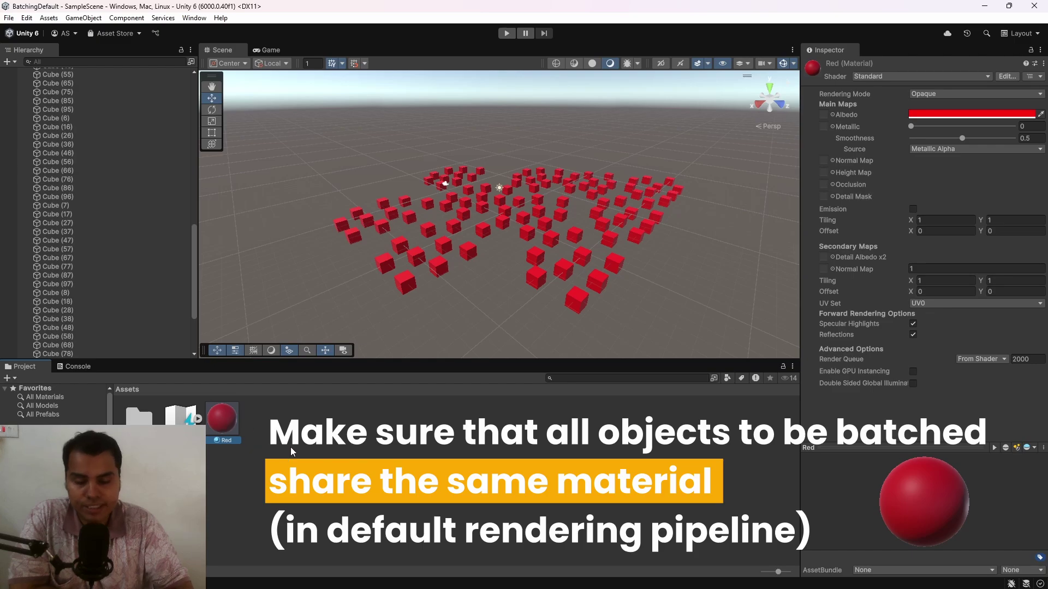
left_click(468, 252)
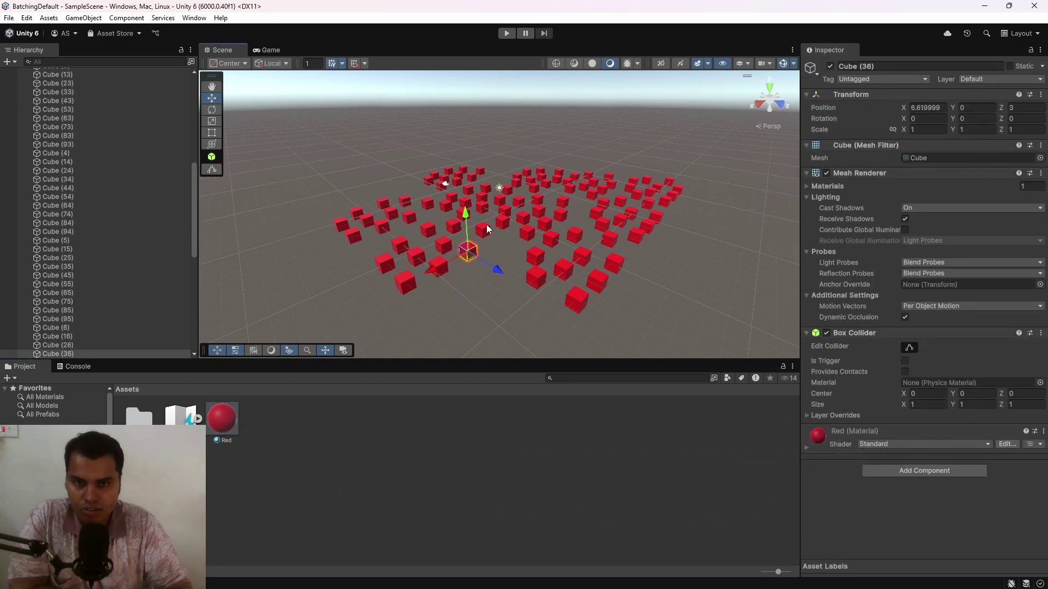
left_click(223, 421)
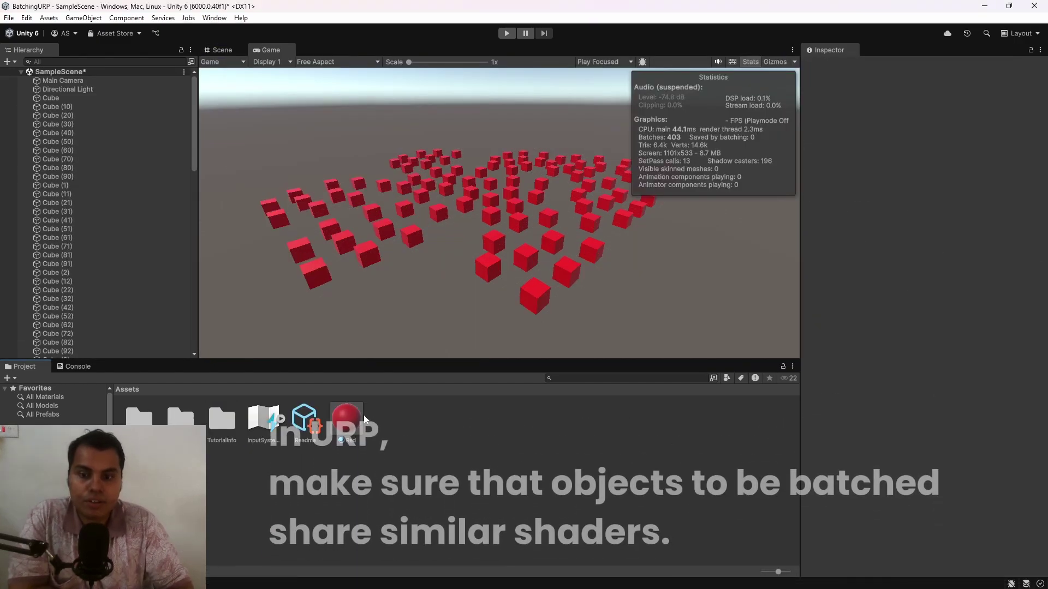
Examine the Red material's shader in the BatchingURP project, then return to BatchingDefault and select its Red material
left_click(346, 421)
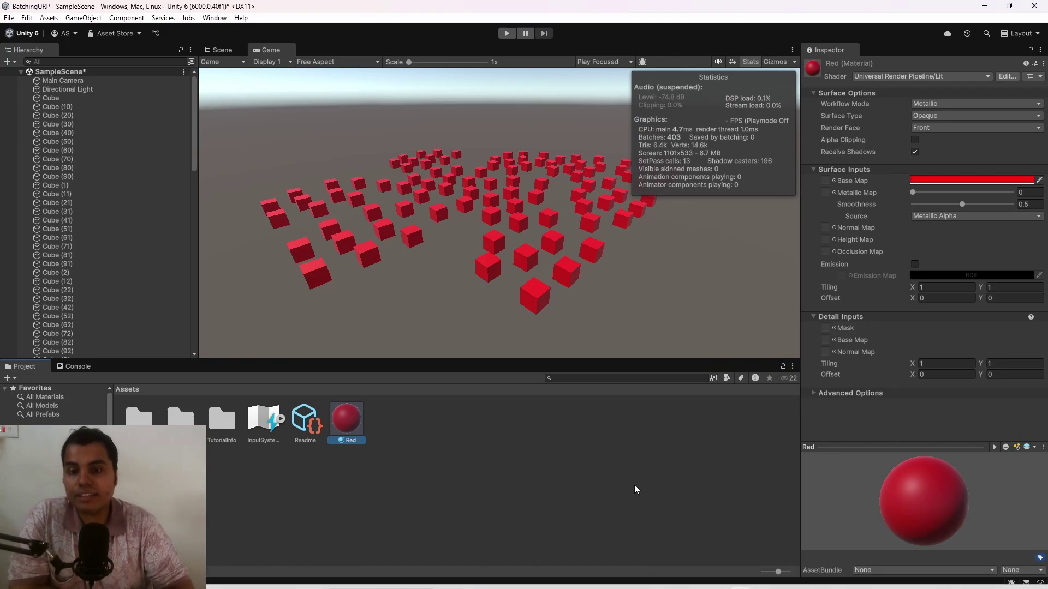
mouse_move(741, 583)
left_click(786, 525)
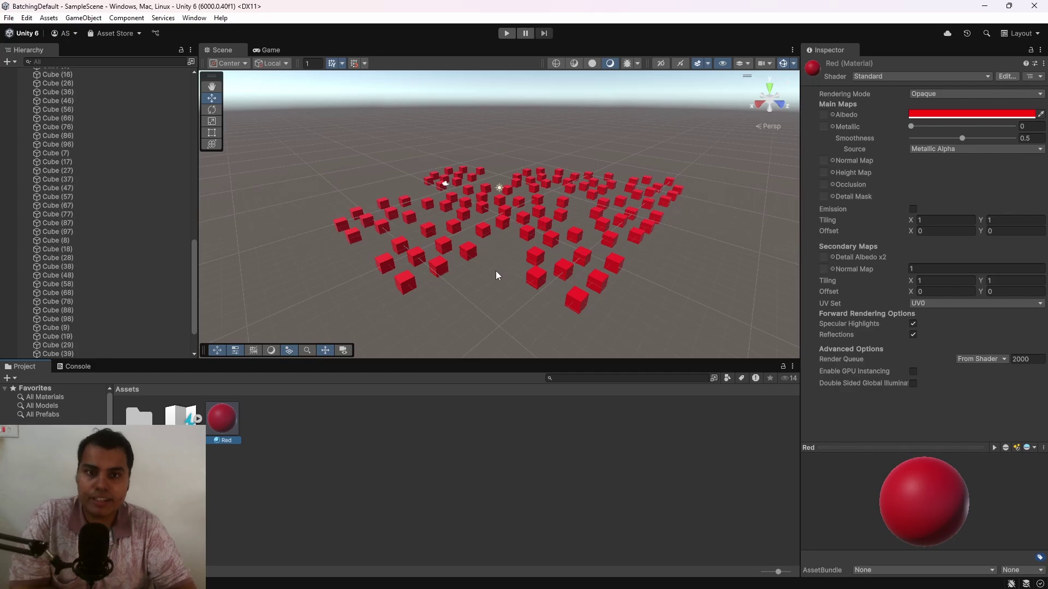
left_click(227, 430)
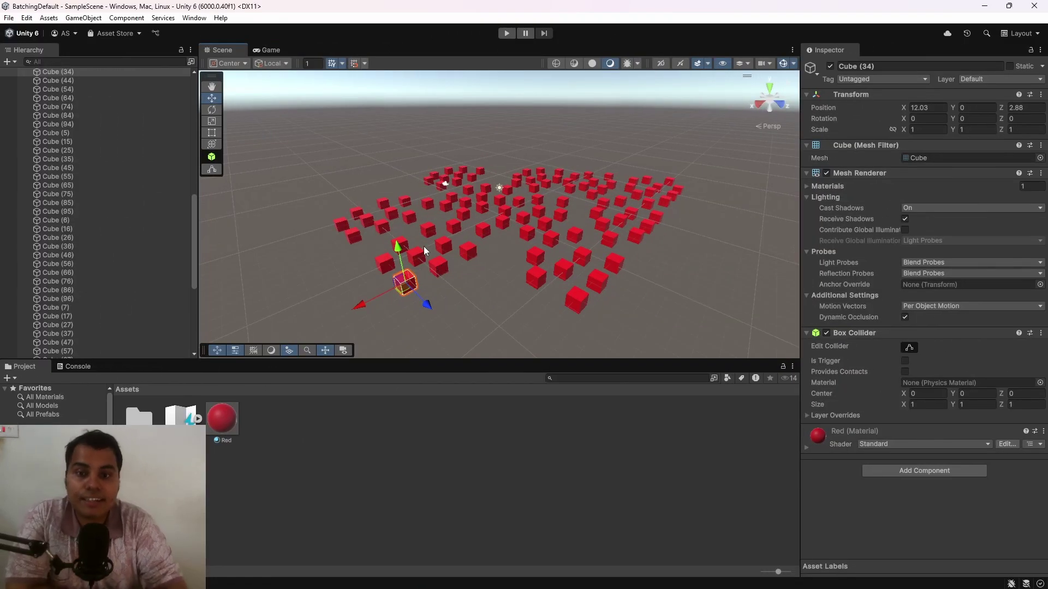
Select several neighbouring red cubes in the scene one after another to compare their mesh, renderer and material
left_click(443, 270)
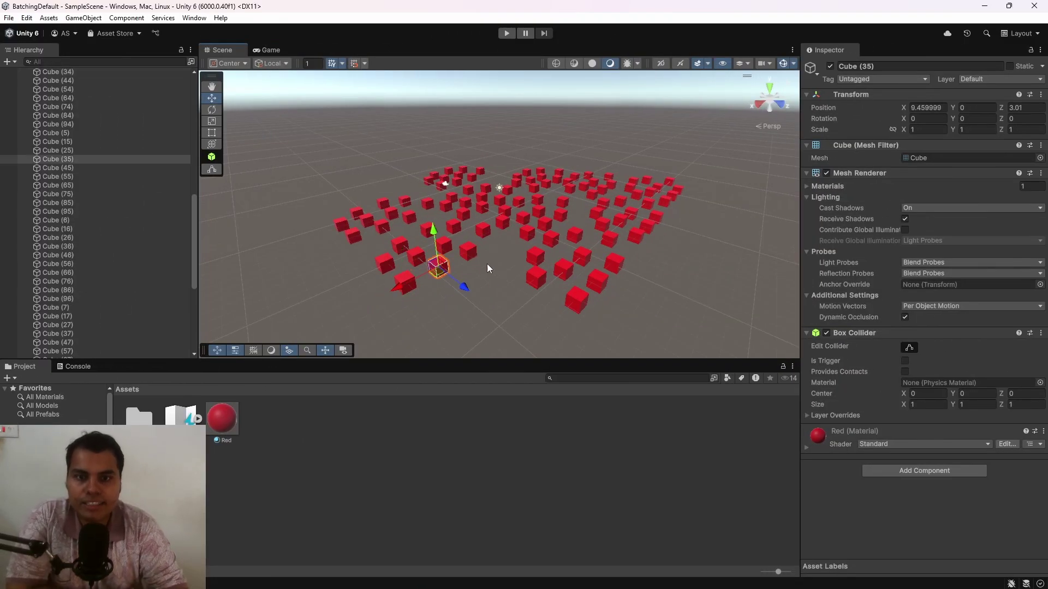
left_click(468, 250)
left_click(420, 242)
left_click(410, 251)
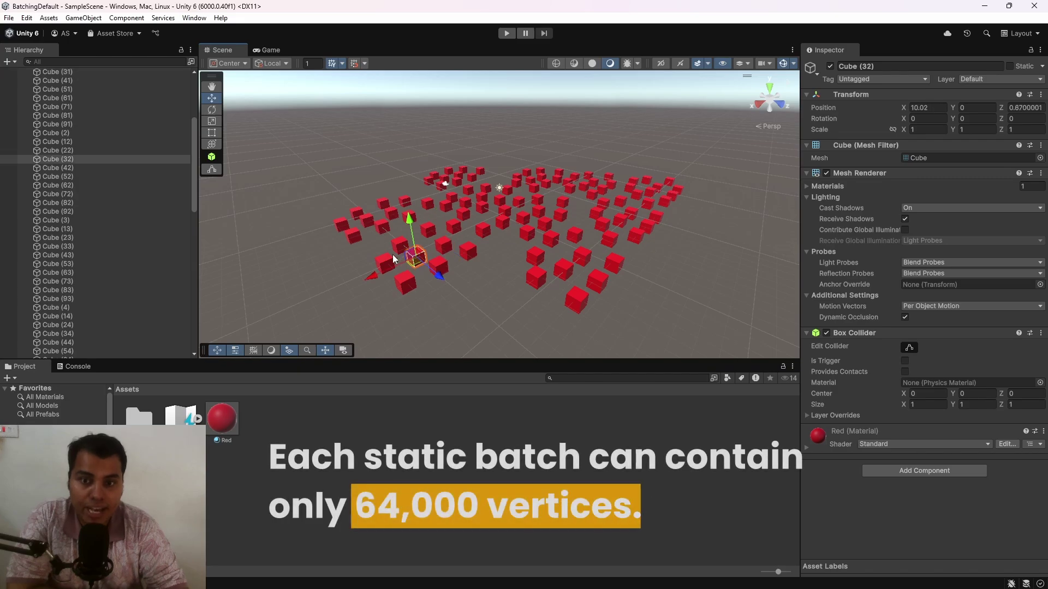
left_click(397, 241)
left_click(397, 241)
left_click(425, 228)
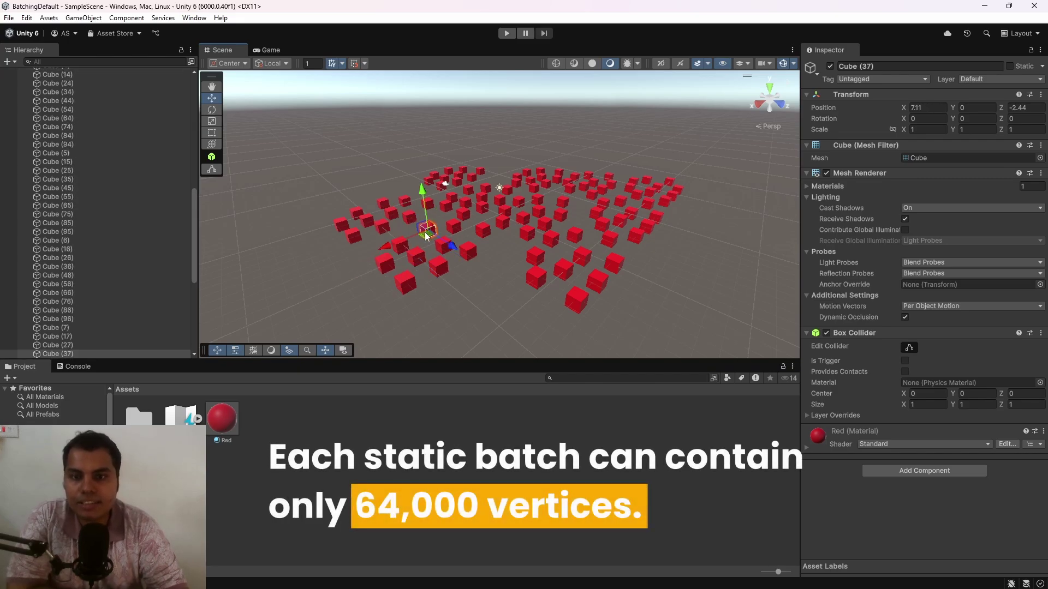
left_click(405, 281)
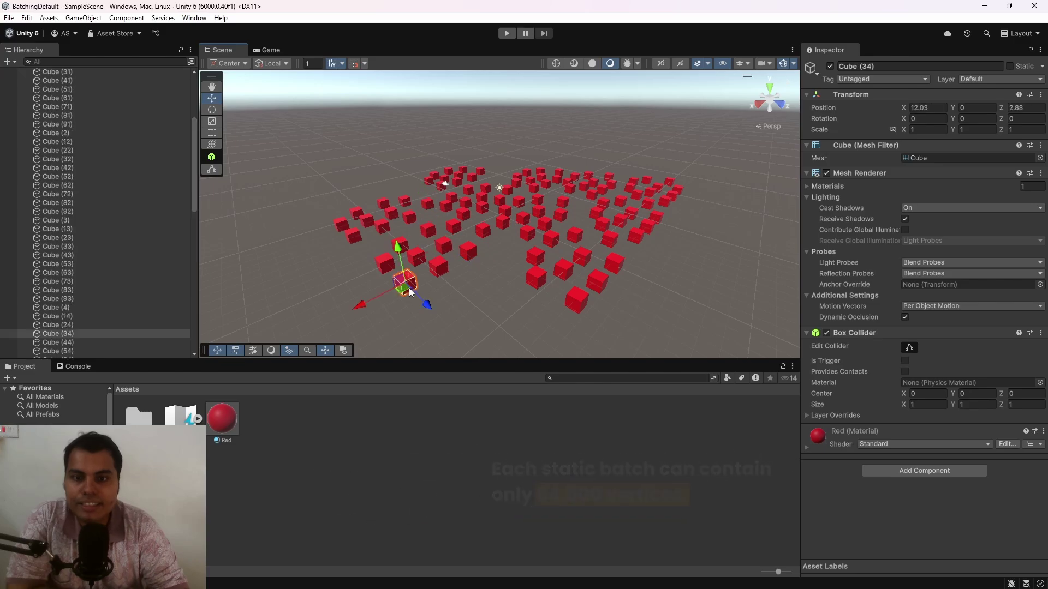
left_click(386, 261)
left_click(438, 267)
left_click(398, 241)
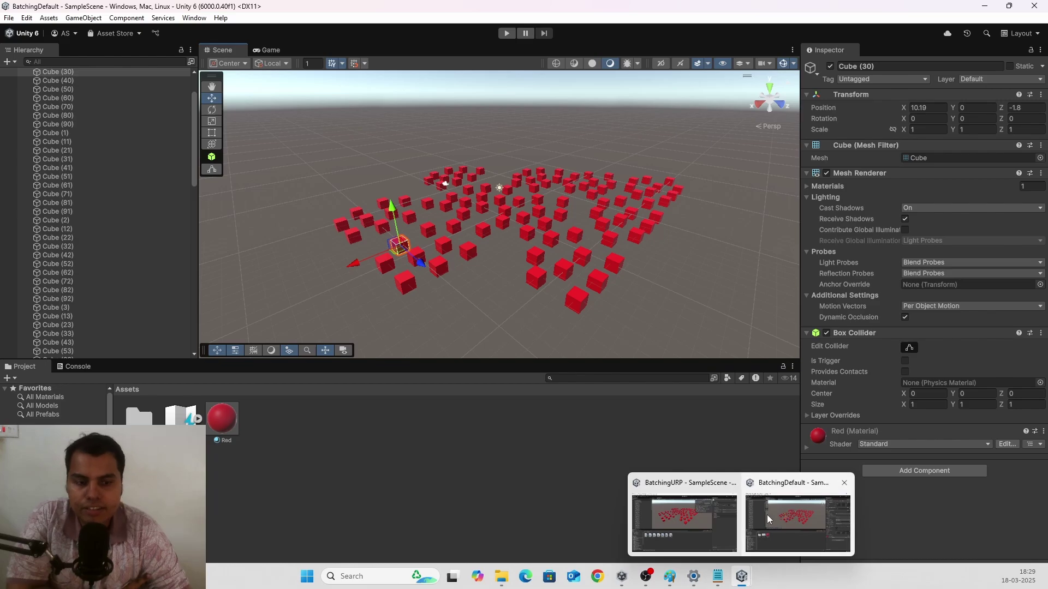
Return to the BatchingDefault project, check a few more cubes and look over the static flag options of Cube (78)
left_click(768, 515)
left_click(467, 252)
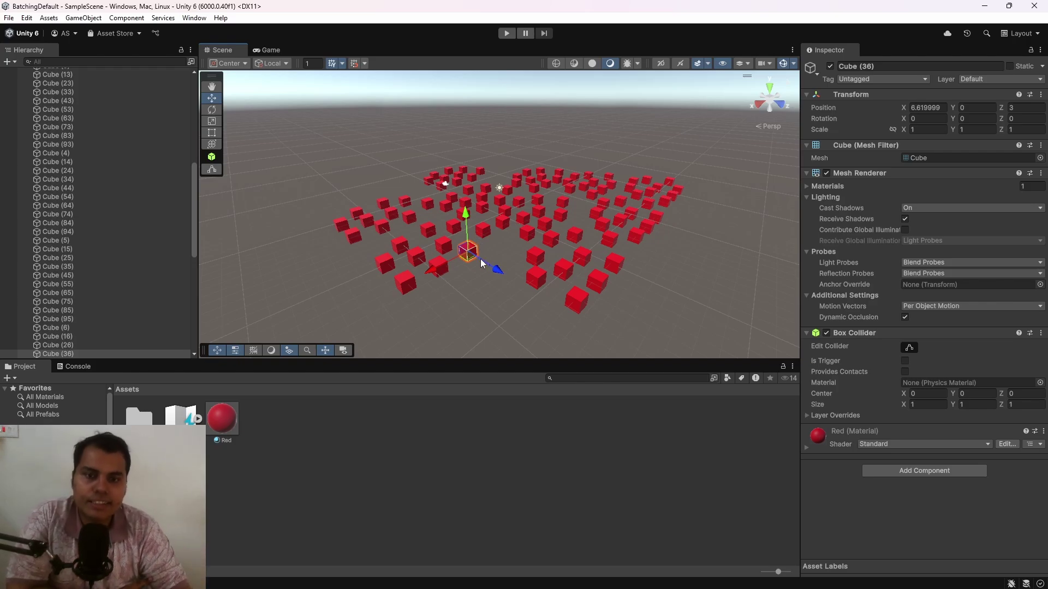
left_click(460, 210)
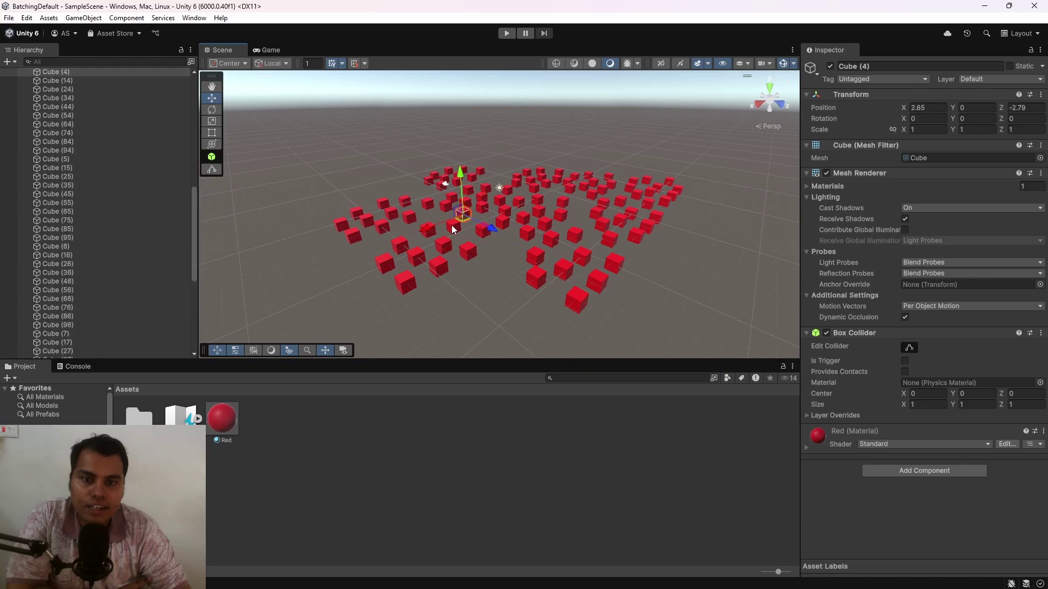
left_click(444, 243)
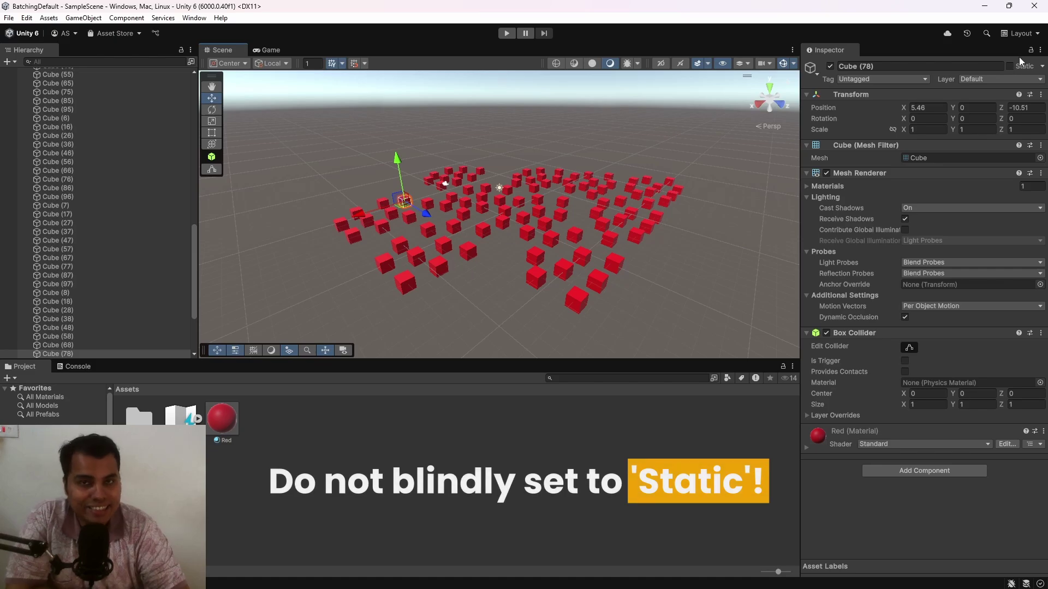
left_click(1043, 66)
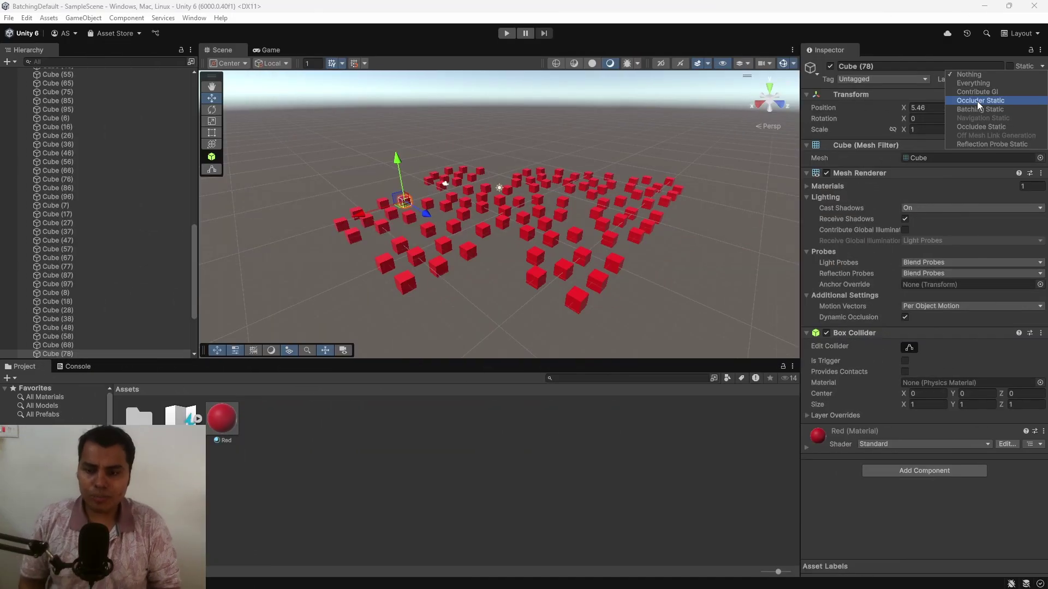
key("Escape")
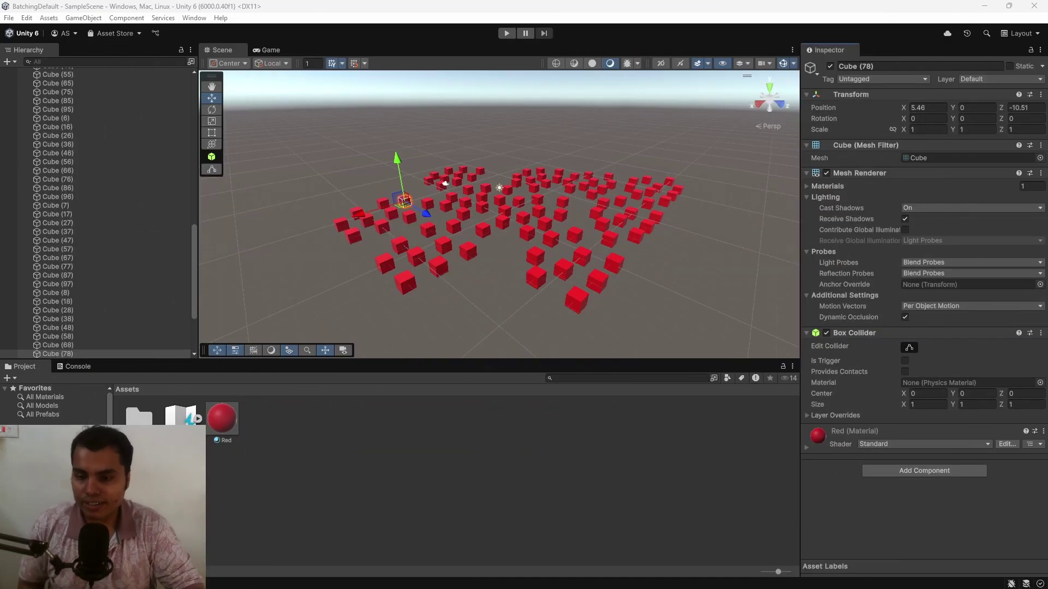